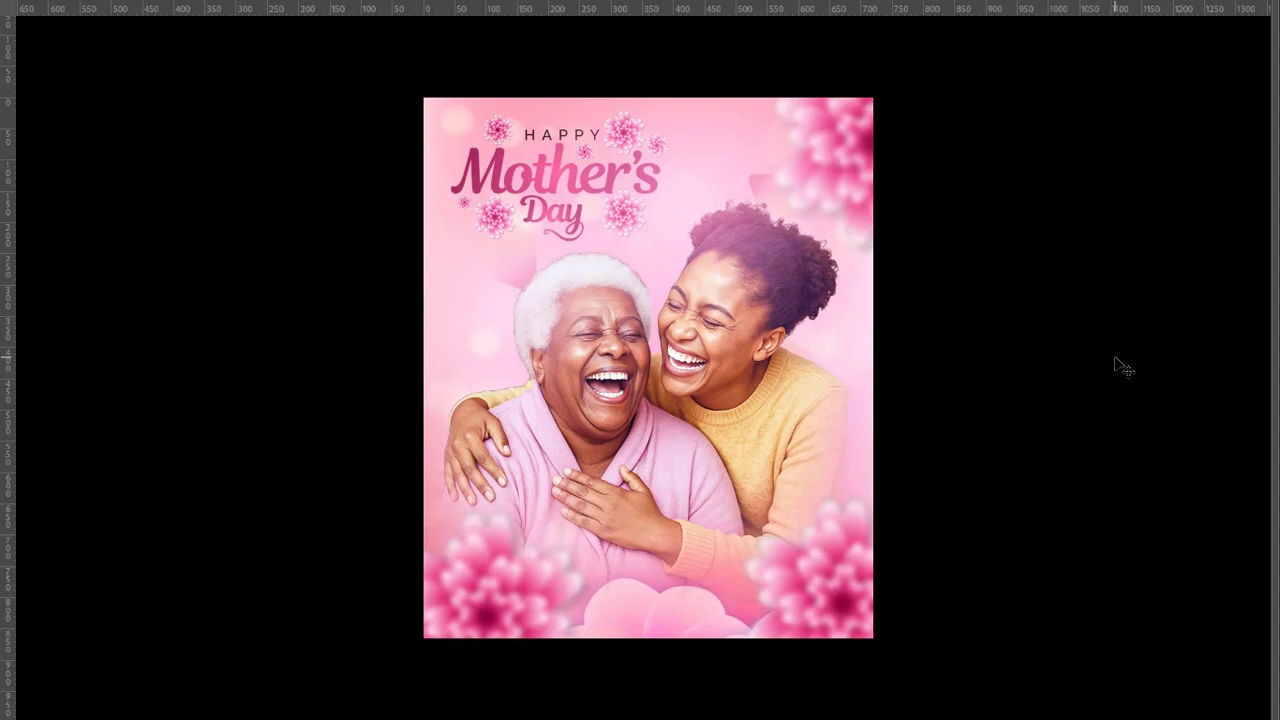
Step: Create a new 720 x 865 px document at 300 ppi in 8-bit RGB Color with a white background
key("f")
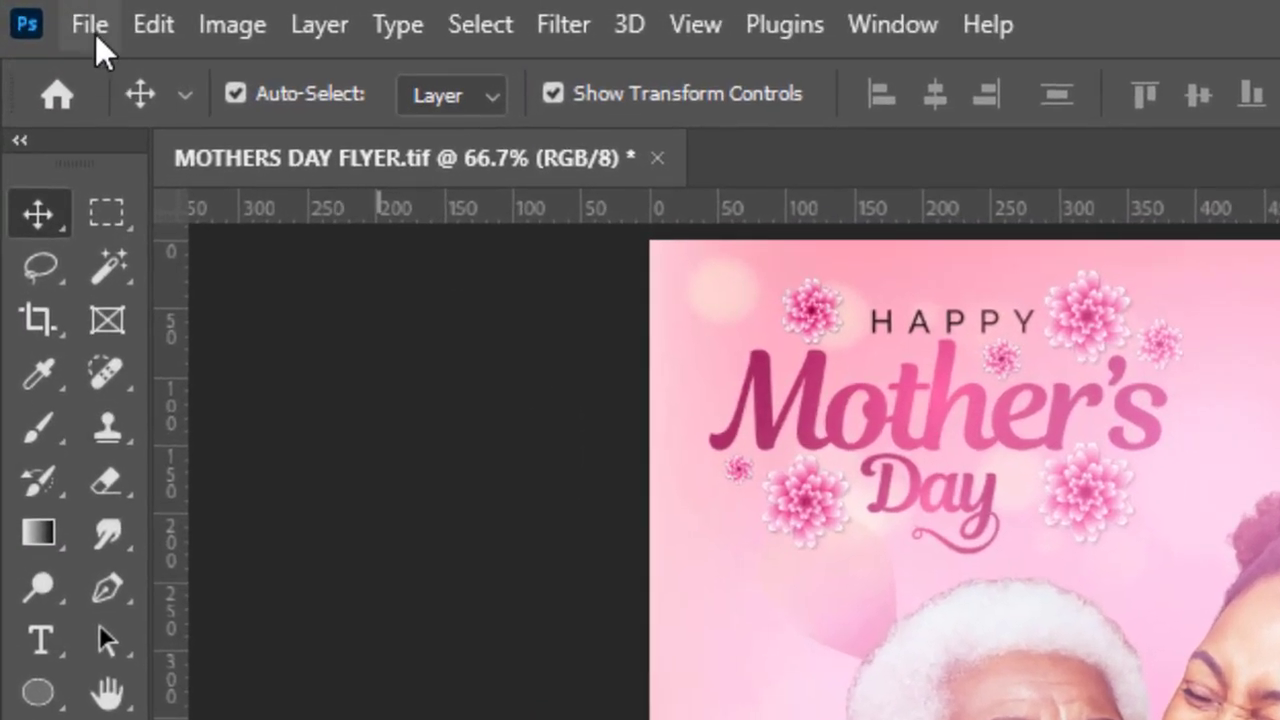
left_click(79, 19)
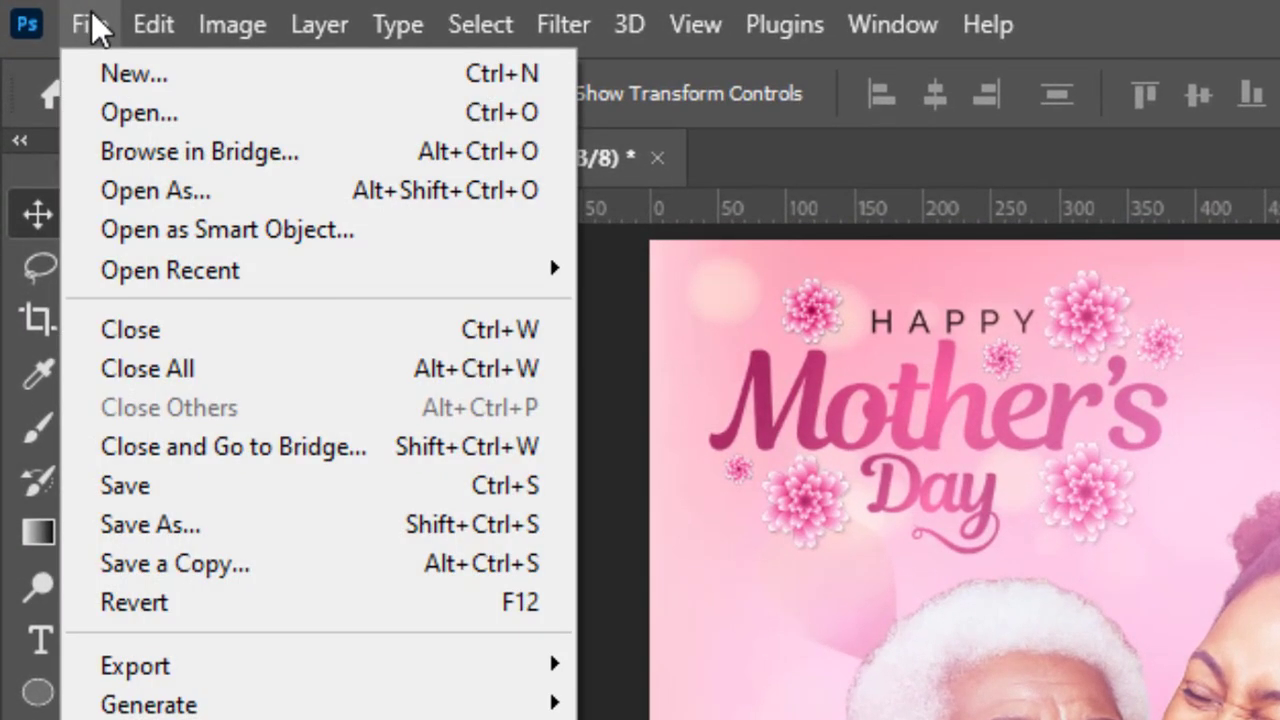
left_click(110, 75)
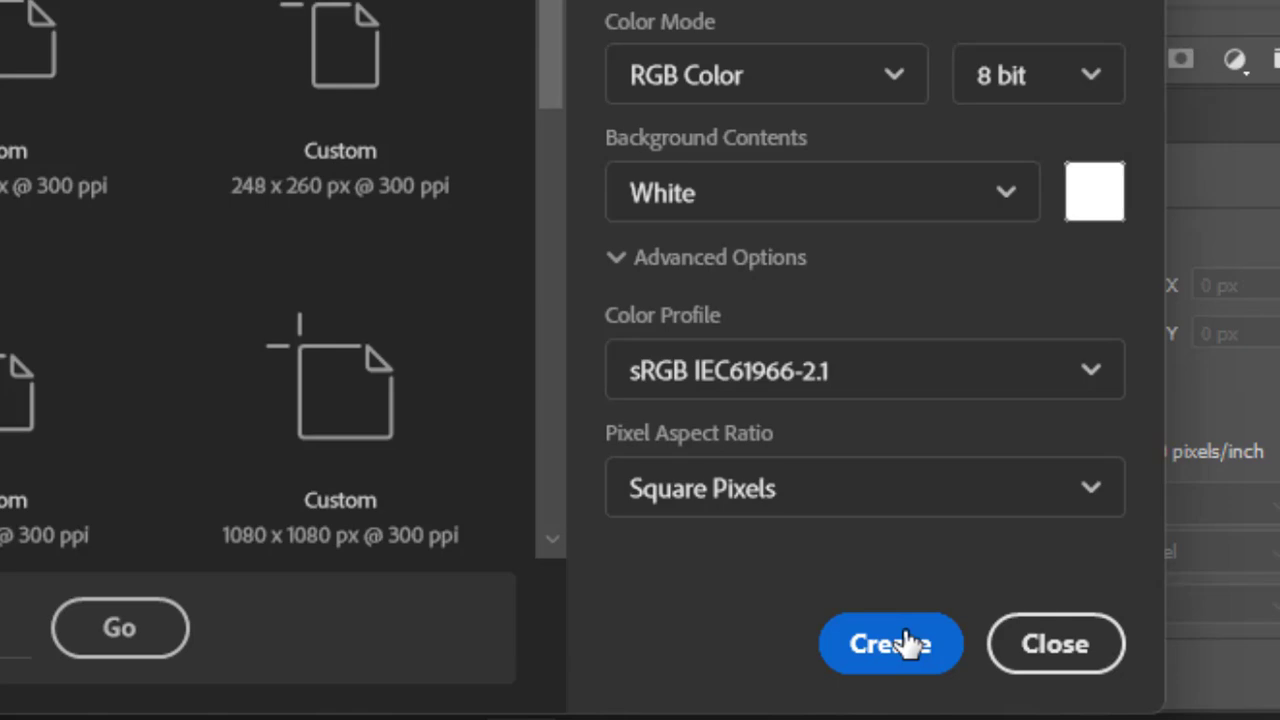
left_click(908, 644)
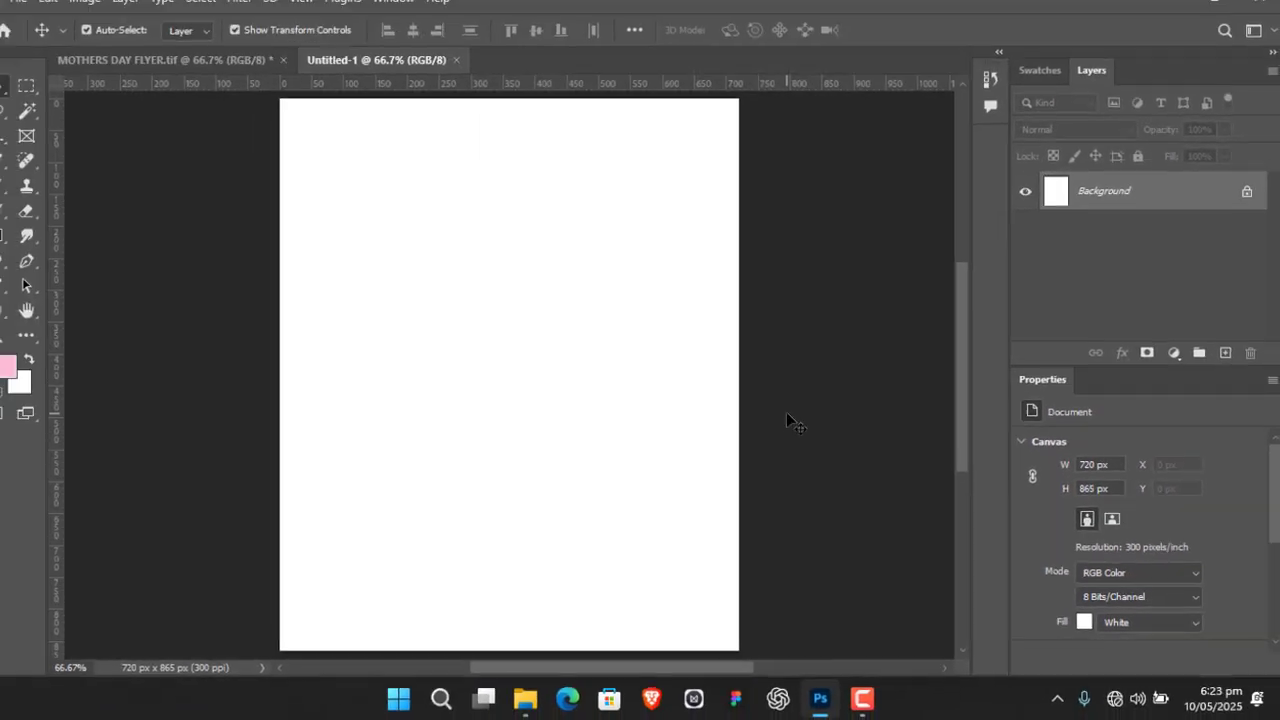
Step: Place the Beautiful Pink Flowers Border image in the new document, scale it to 23.51% to fill the canvas, and align its top edge with the canvas
left_click(538, 698)
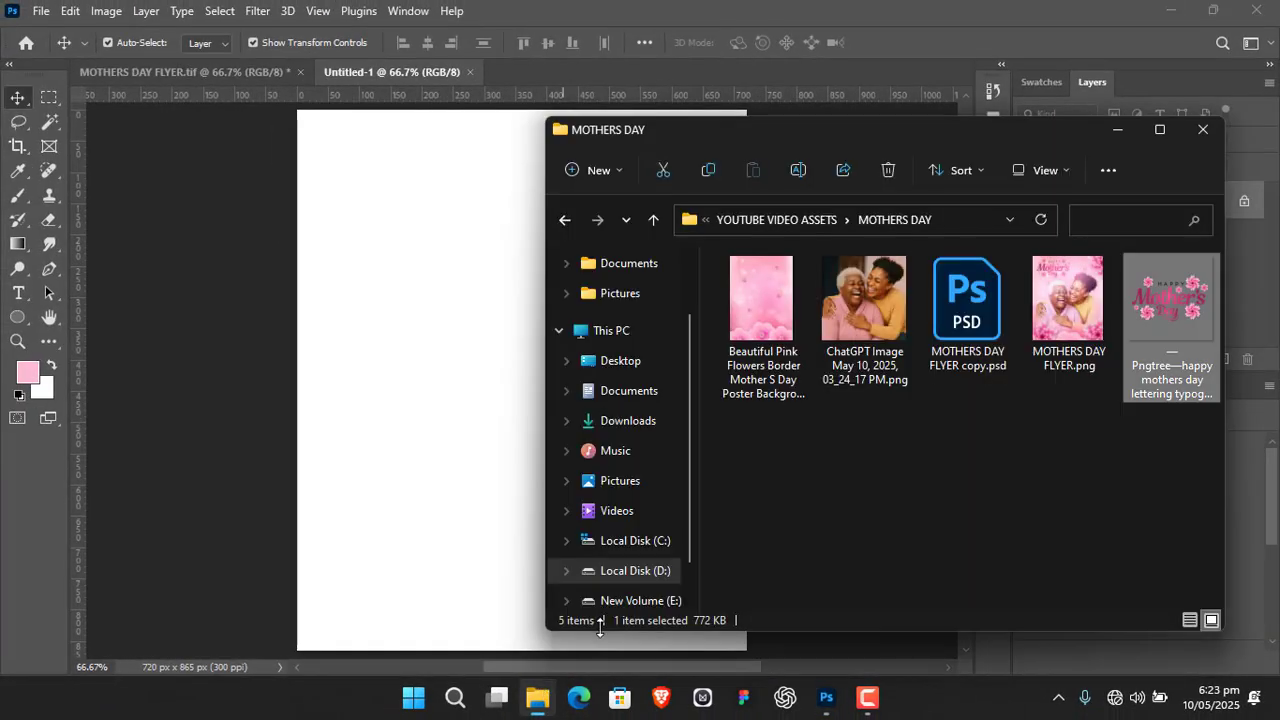
left_click_drag(772, 282, 402, 317)
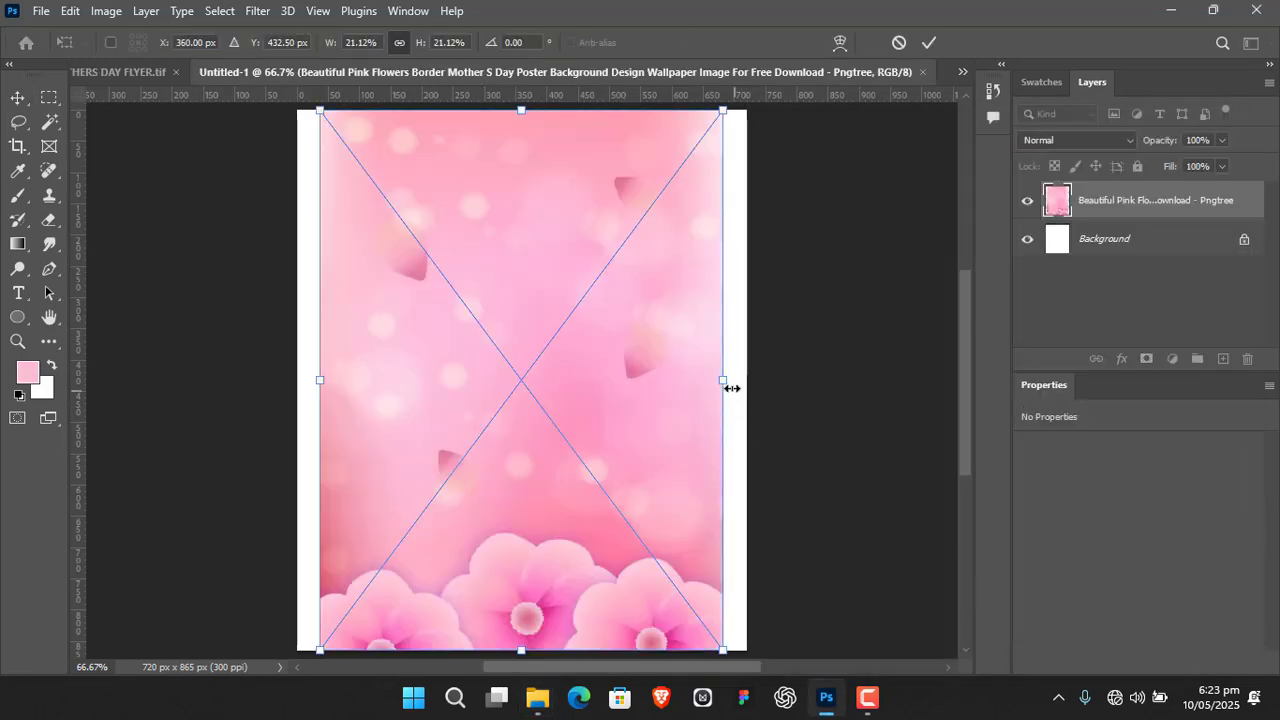
left_click_drag(722, 380, 745, 380)
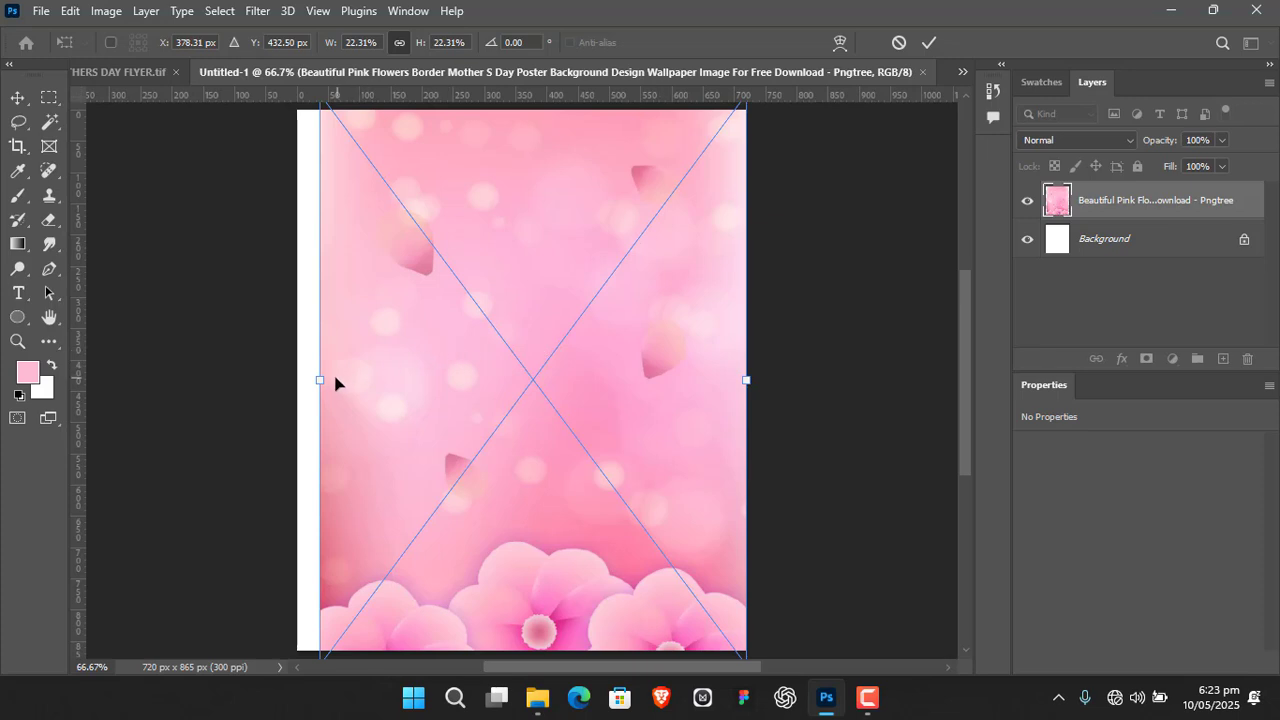
left_click_drag(322, 381, 300, 400)
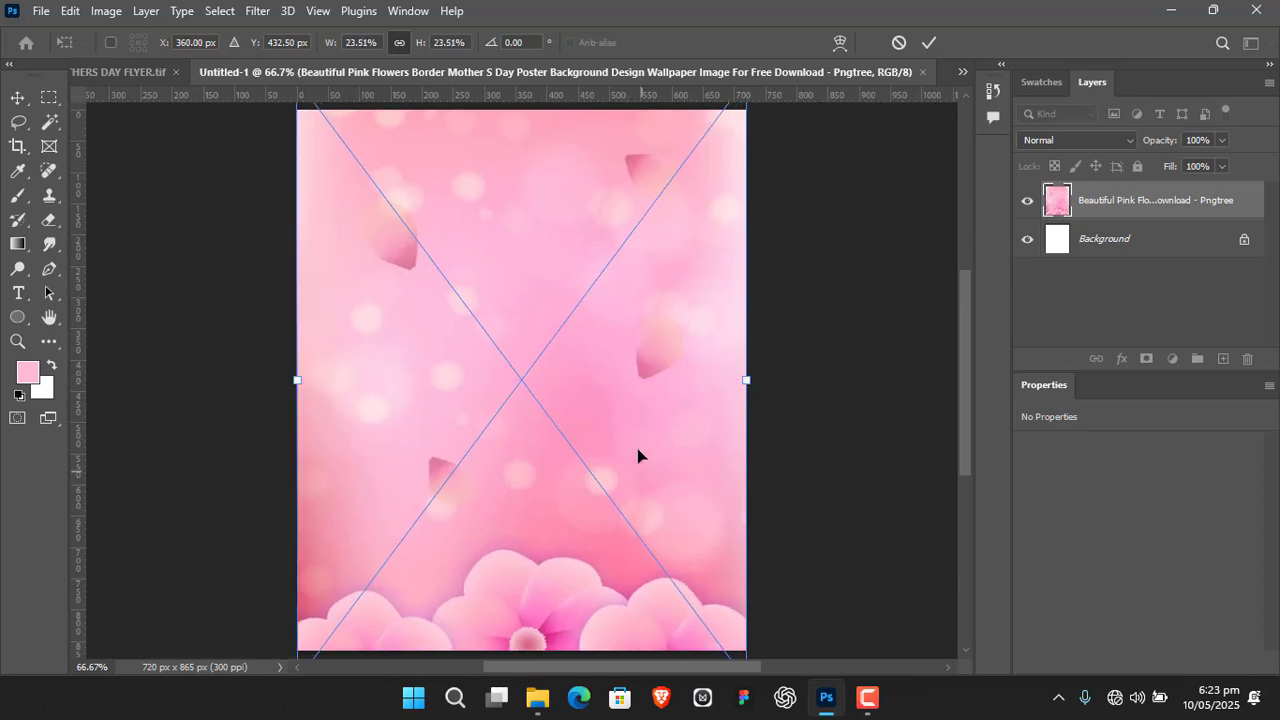
left_click_drag(594, 342, 593, 368)
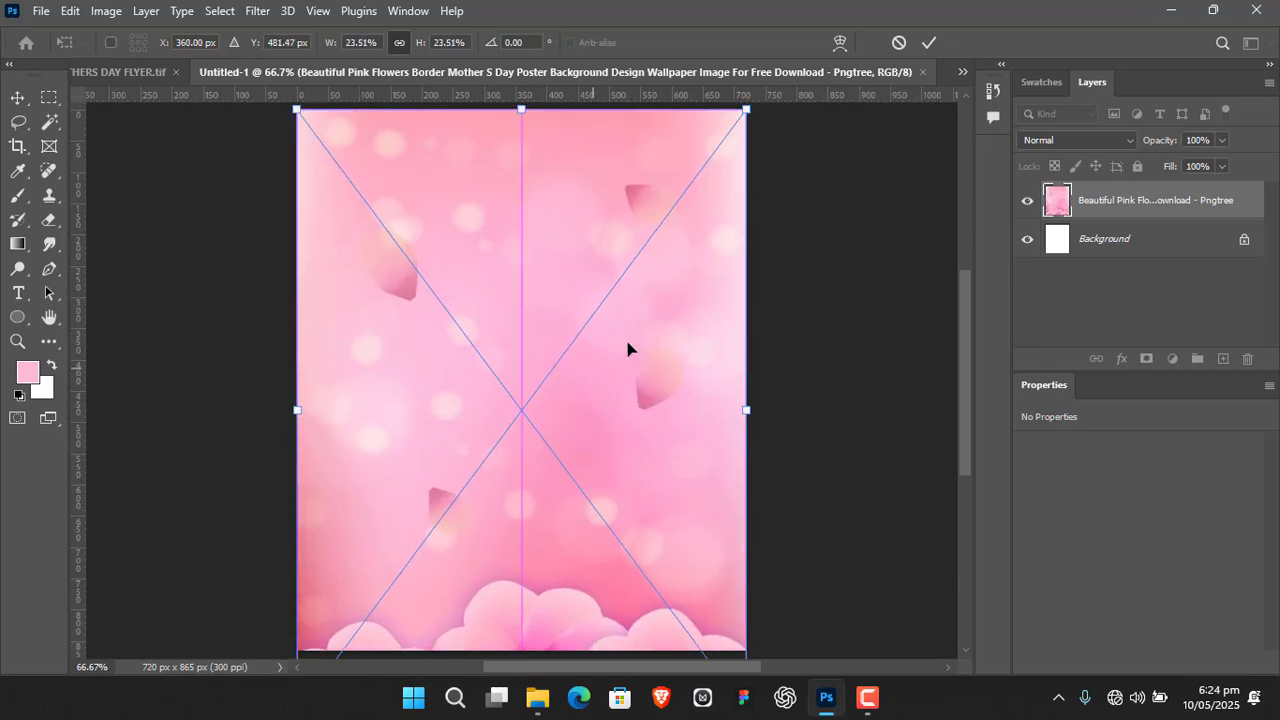
left_click(929, 42)
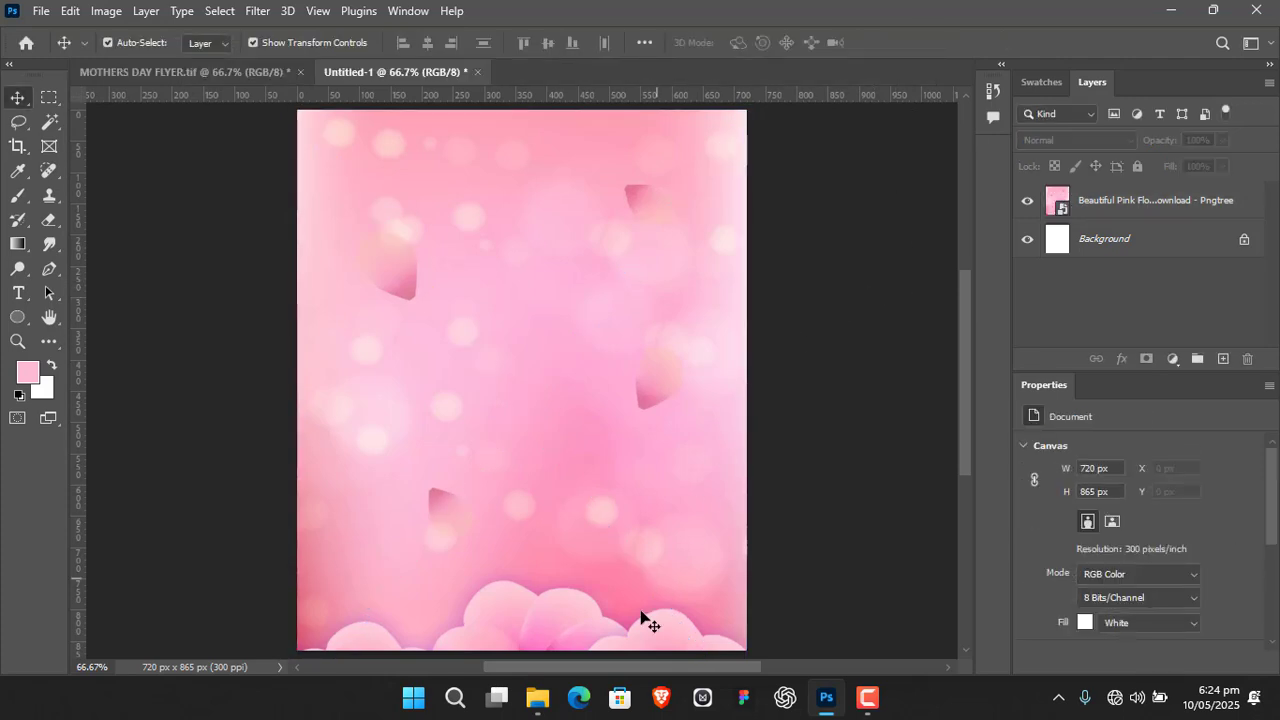
Step: Open the ChatGPT Image May 10, 2025 PNG of the two women as its own document and unlock its Background layer
left_click(537, 698)
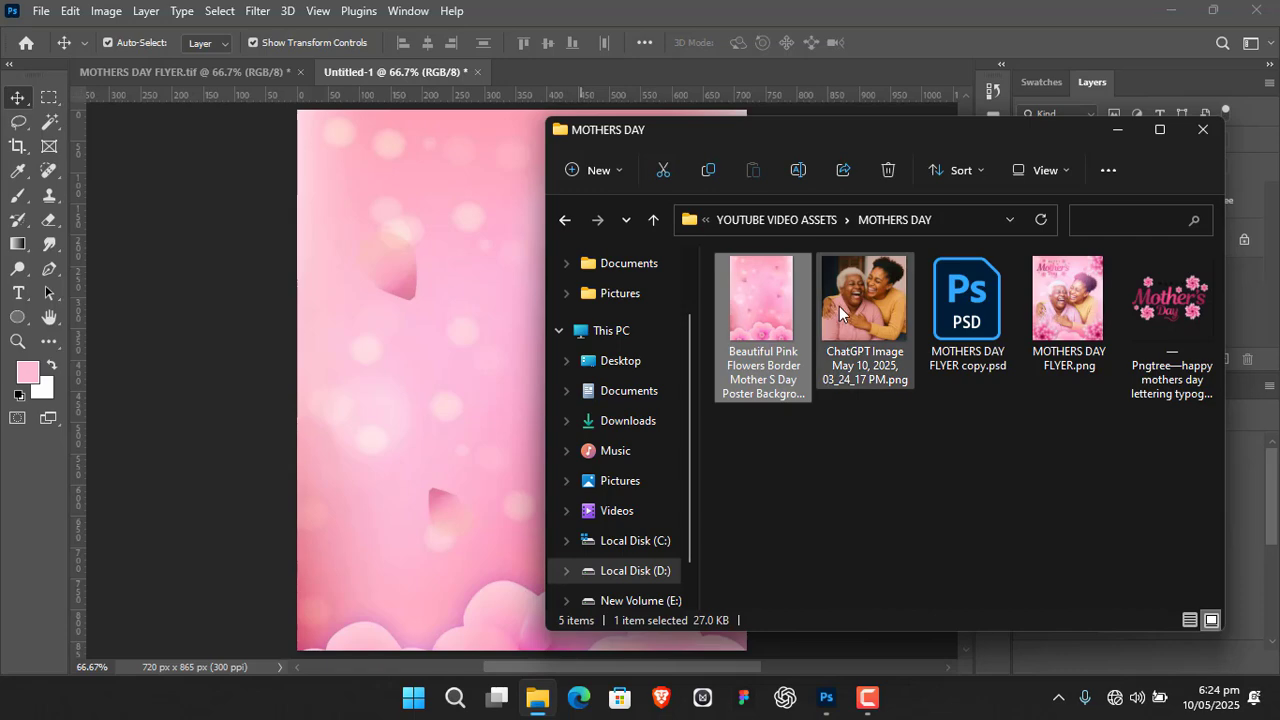
left_click_drag(868, 305, 589, 82)
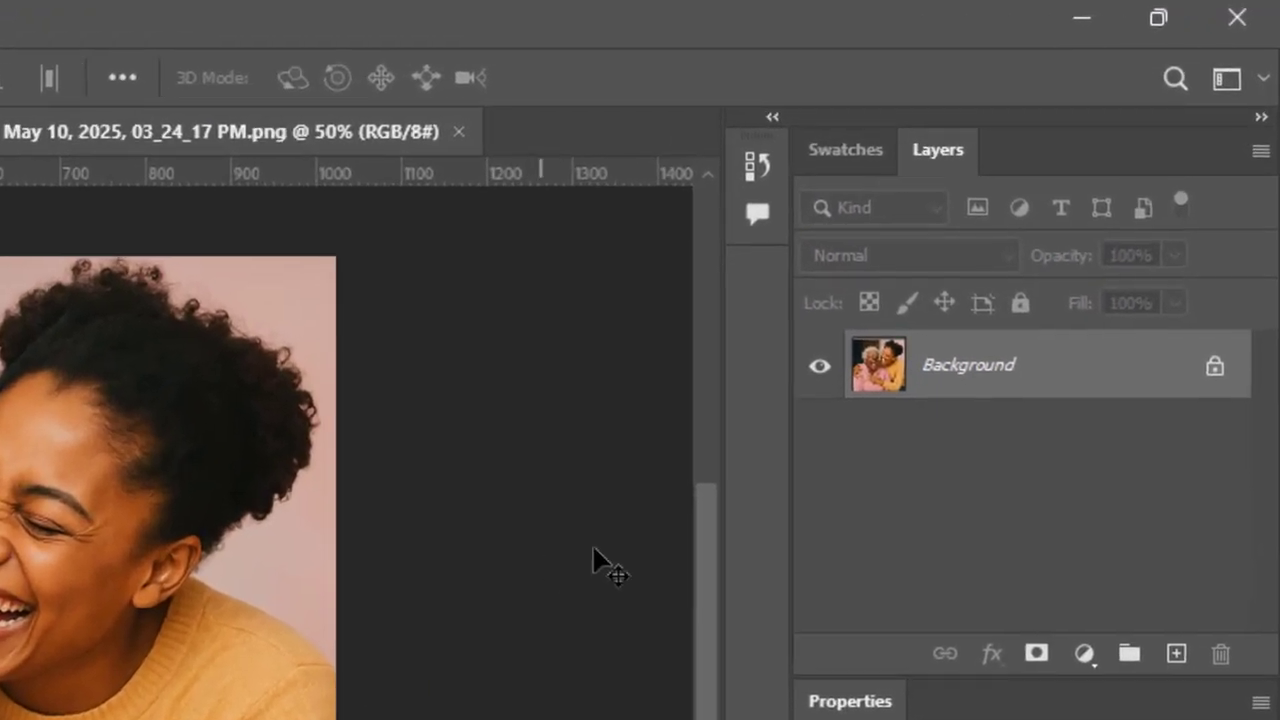
left_click(1214, 366)
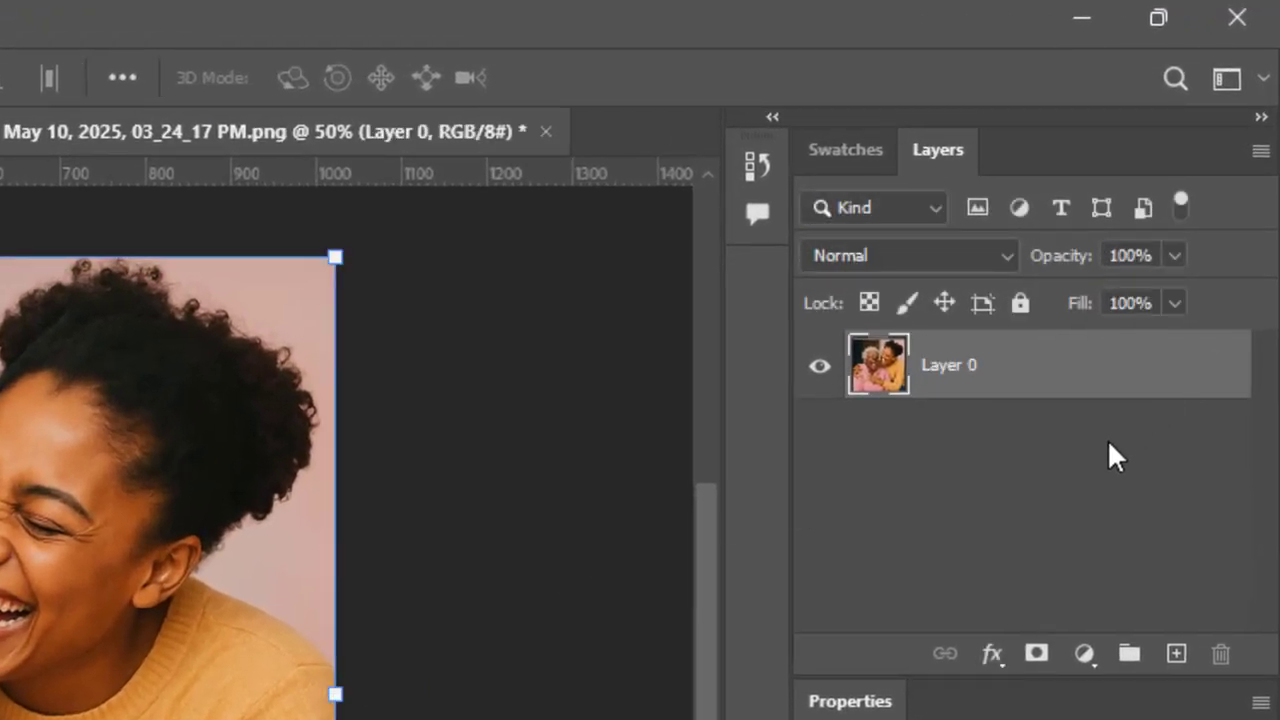
Step: Add a Curves adjustment layer above the photo and open its Auto Color Correction Options
left_click(1085, 650)
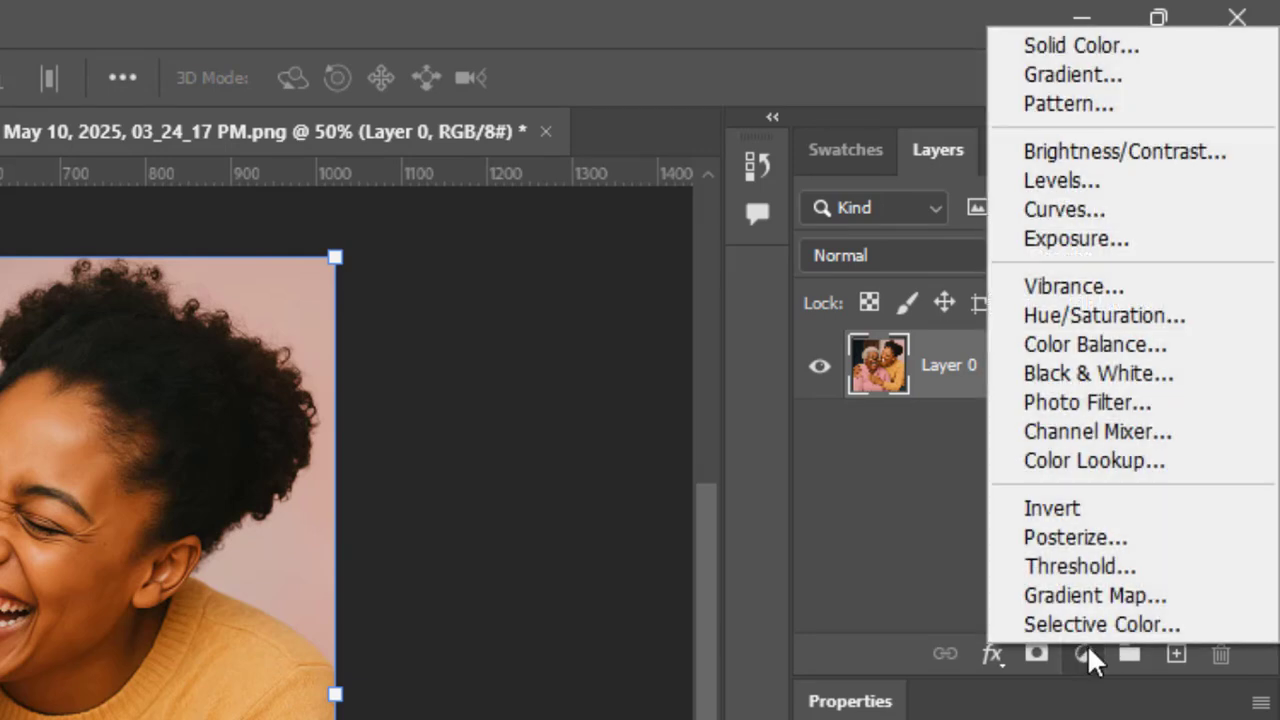
left_click(1078, 212)
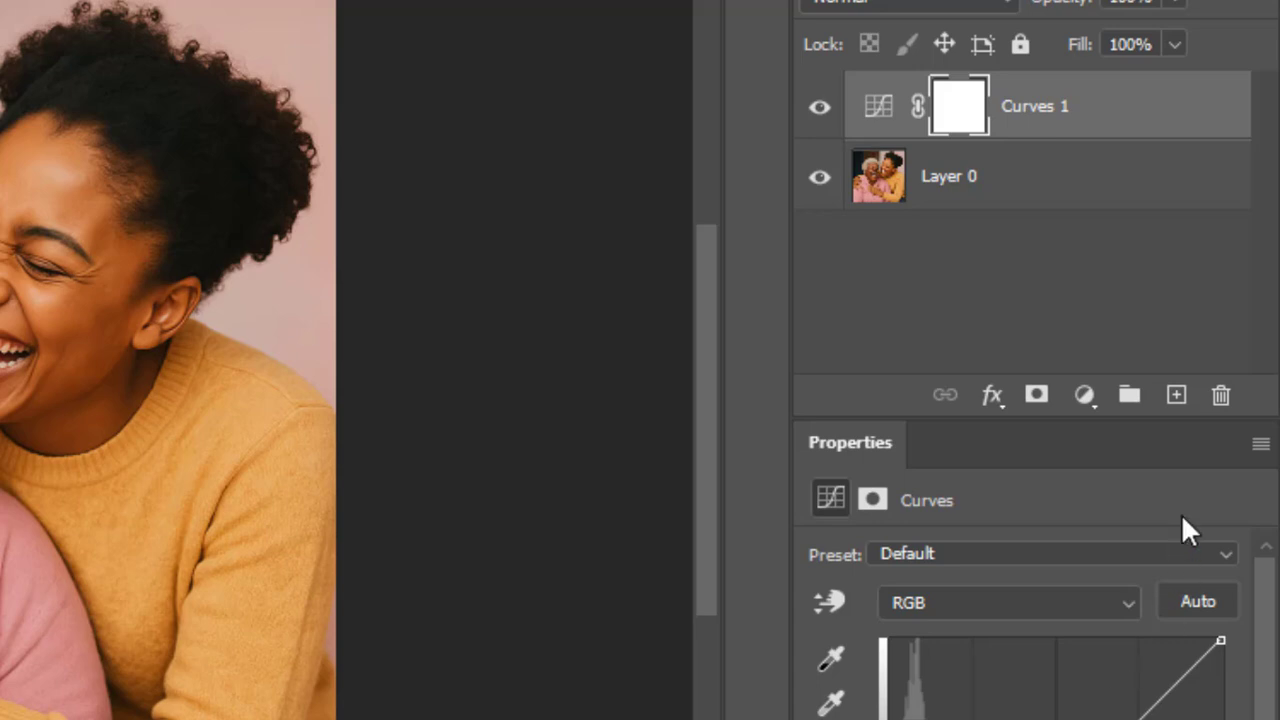
left_click(1257, 450)
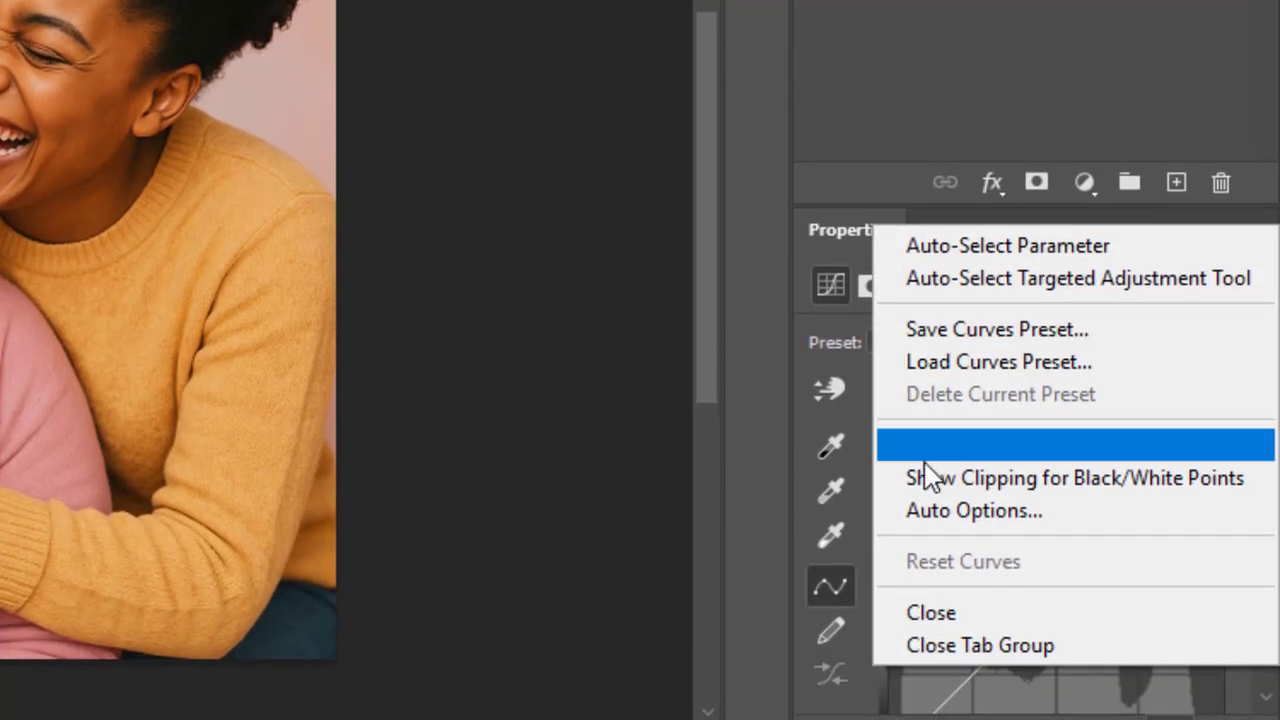
left_click(1012, 508)
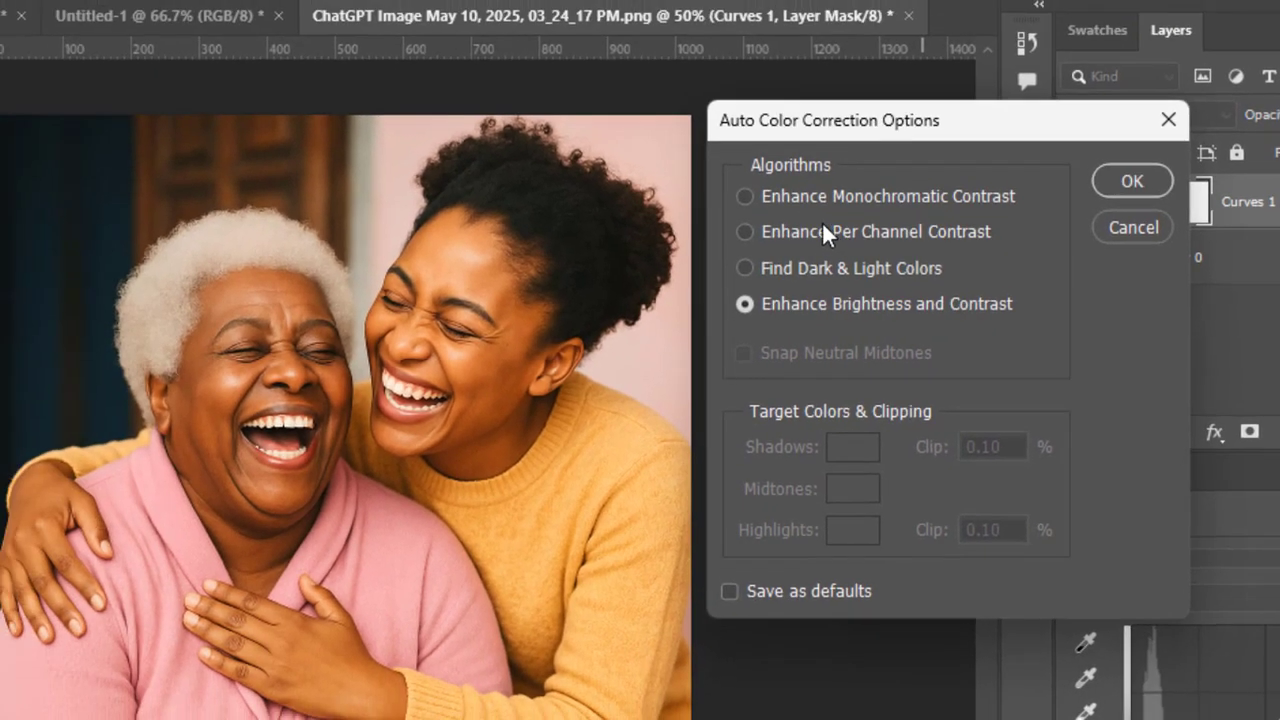
Step: Compare the auto correction algorithms, then apply Enhance Per Channel Contrast with Snap Neutral Midtones enabled
left_click(745, 196)
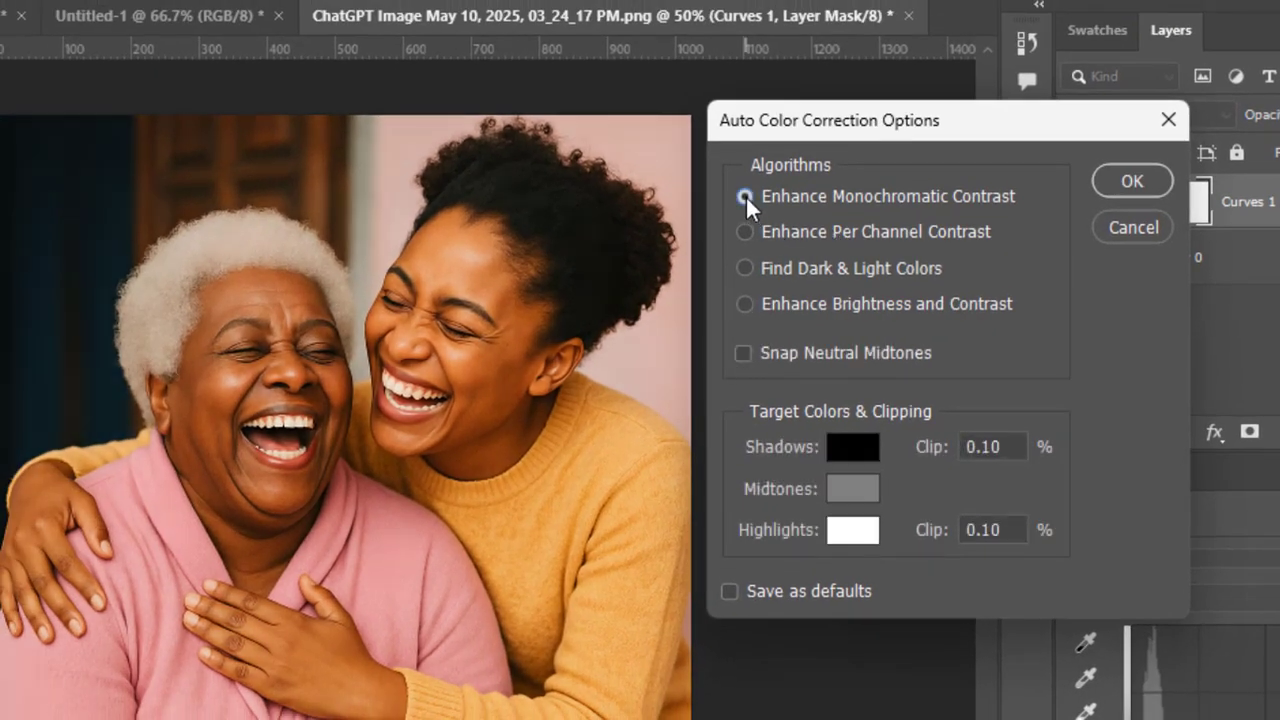
left_click(744, 229)
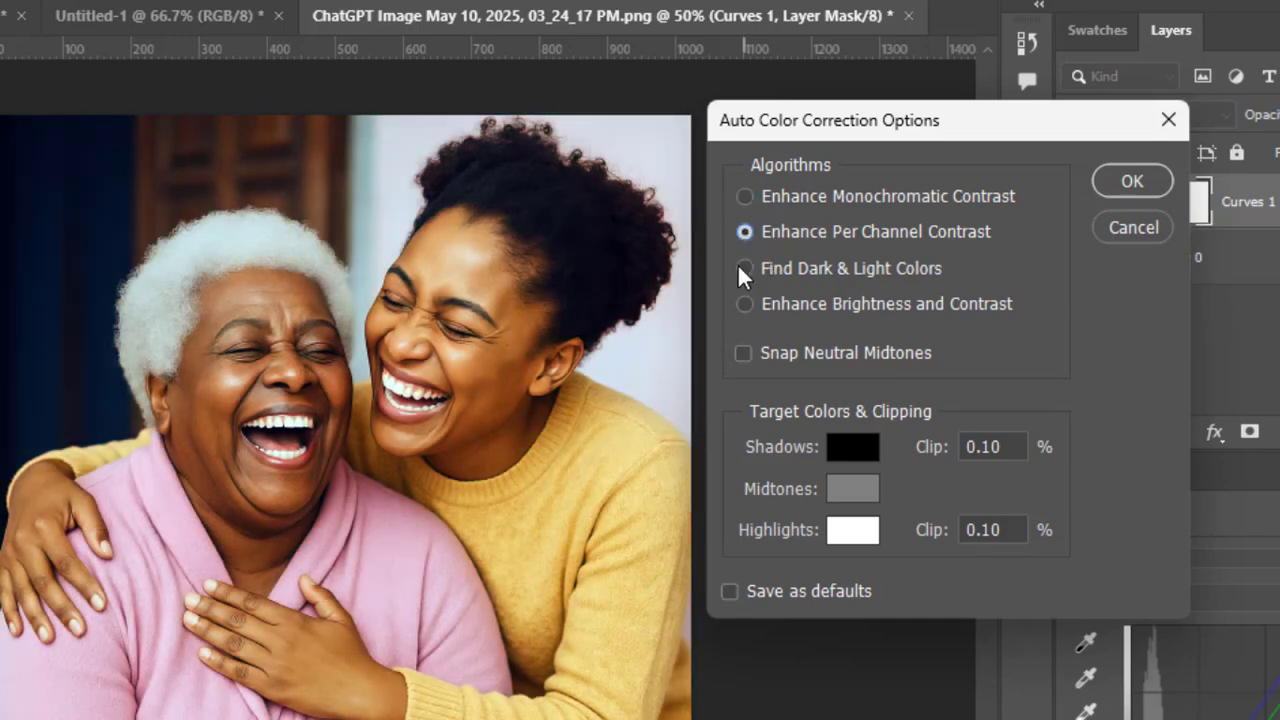
left_click(740, 266)
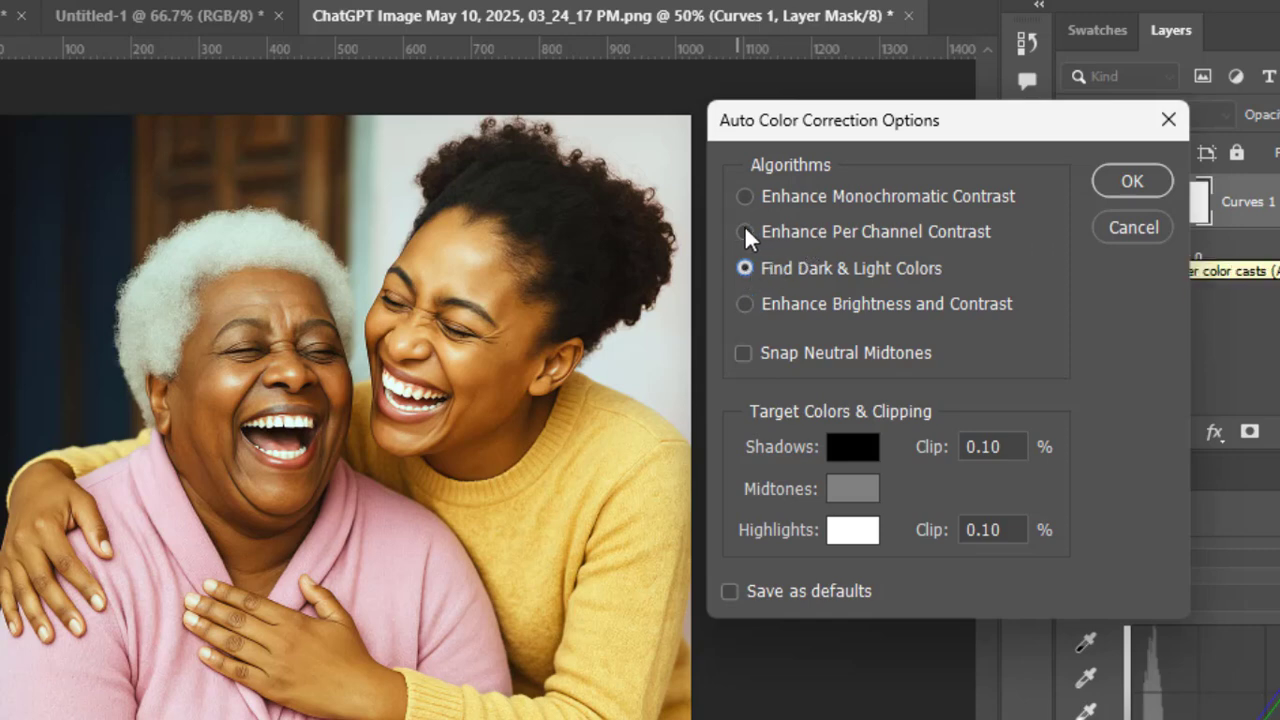
left_click(745, 230)
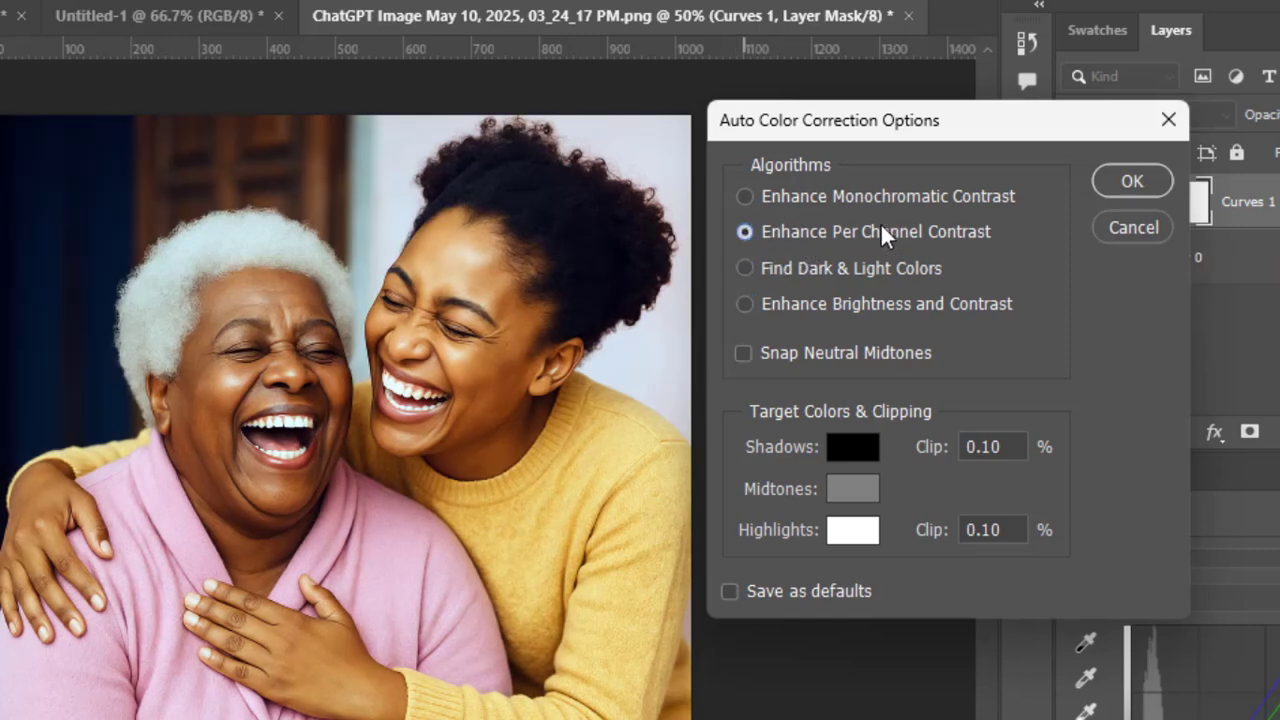
left_click(743, 354)
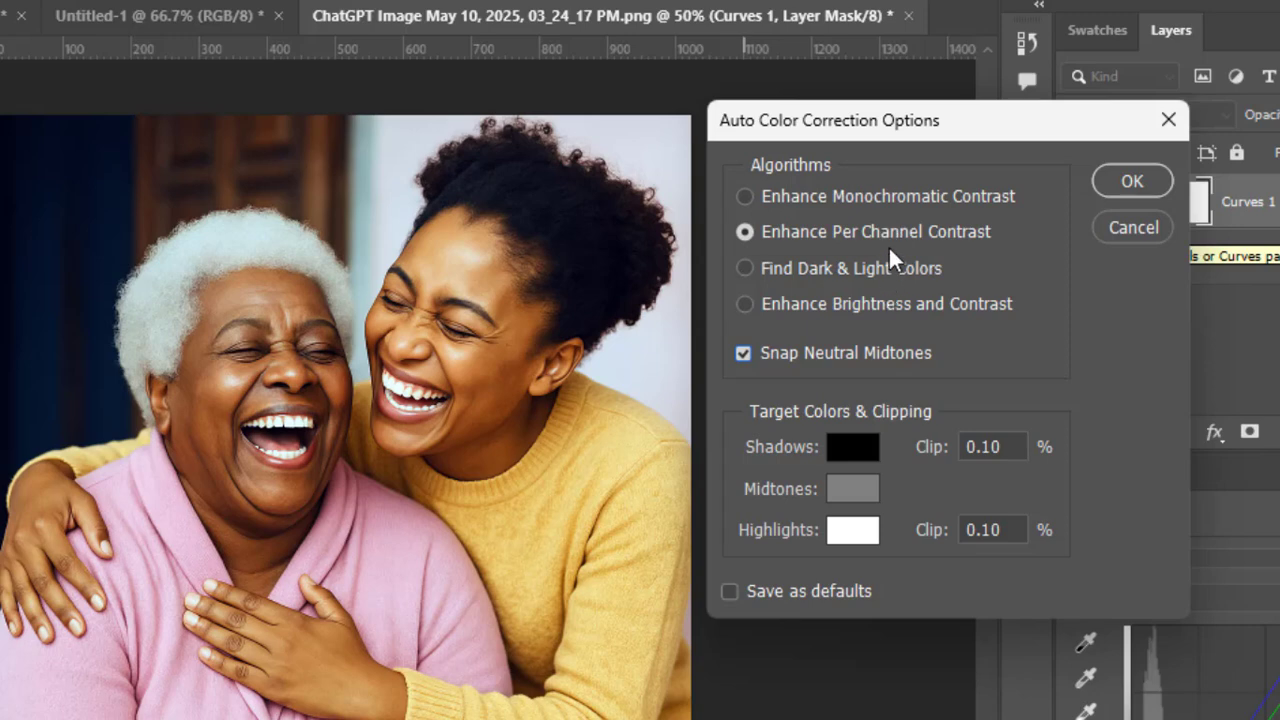
left_click(1115, 180)
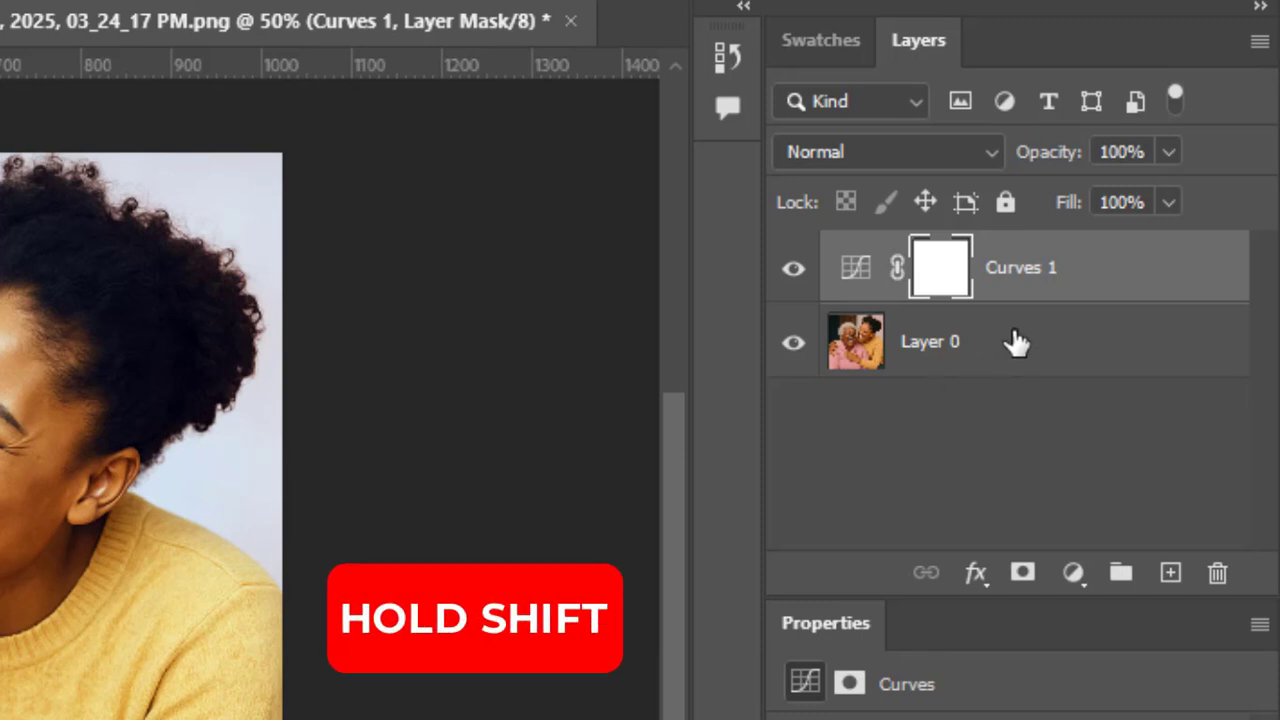
Step: Group the Curves adjustment with the photo layer and convert the group to a smart object
left_click(1015, 342, "shift")
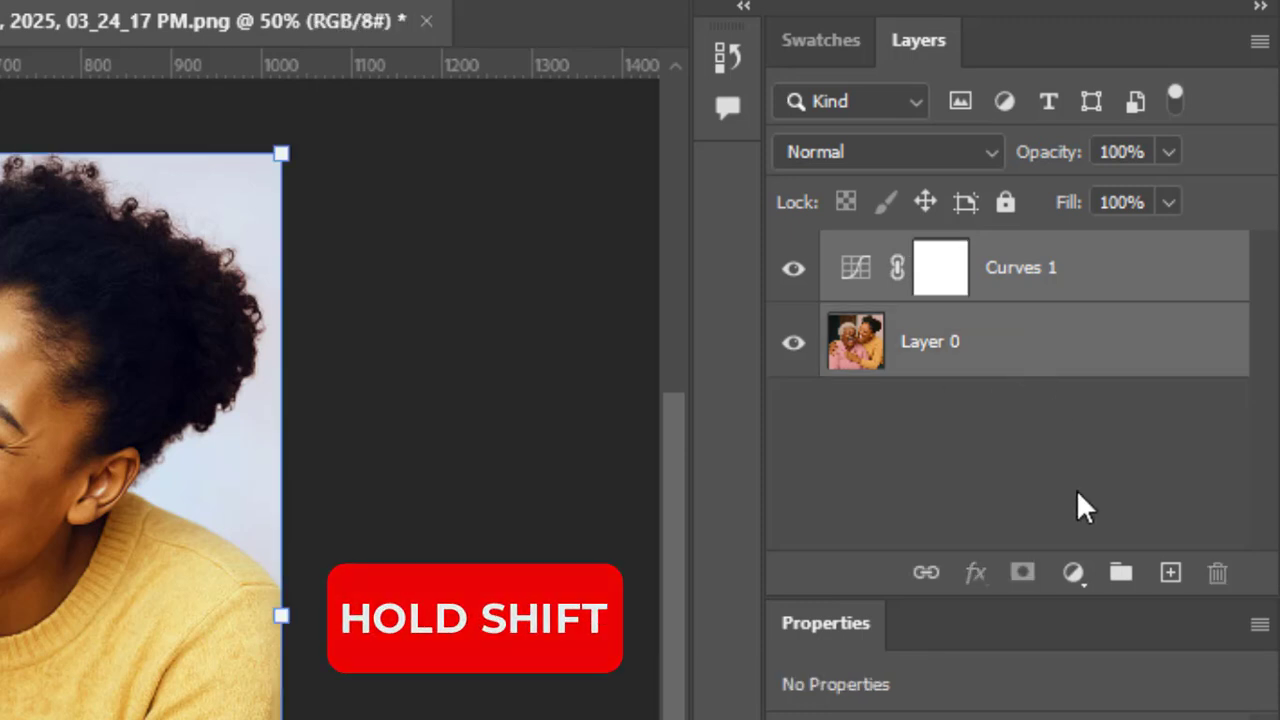
left_click(1120, 572)
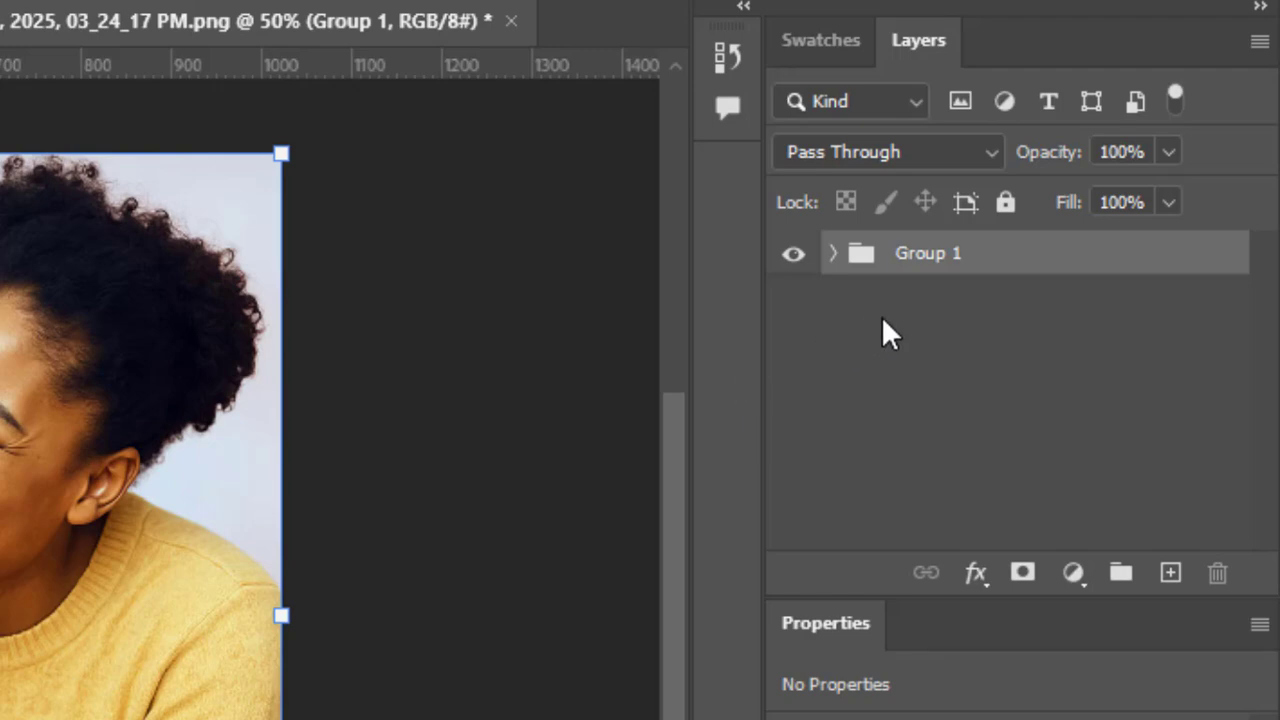
right_click(988, 253)
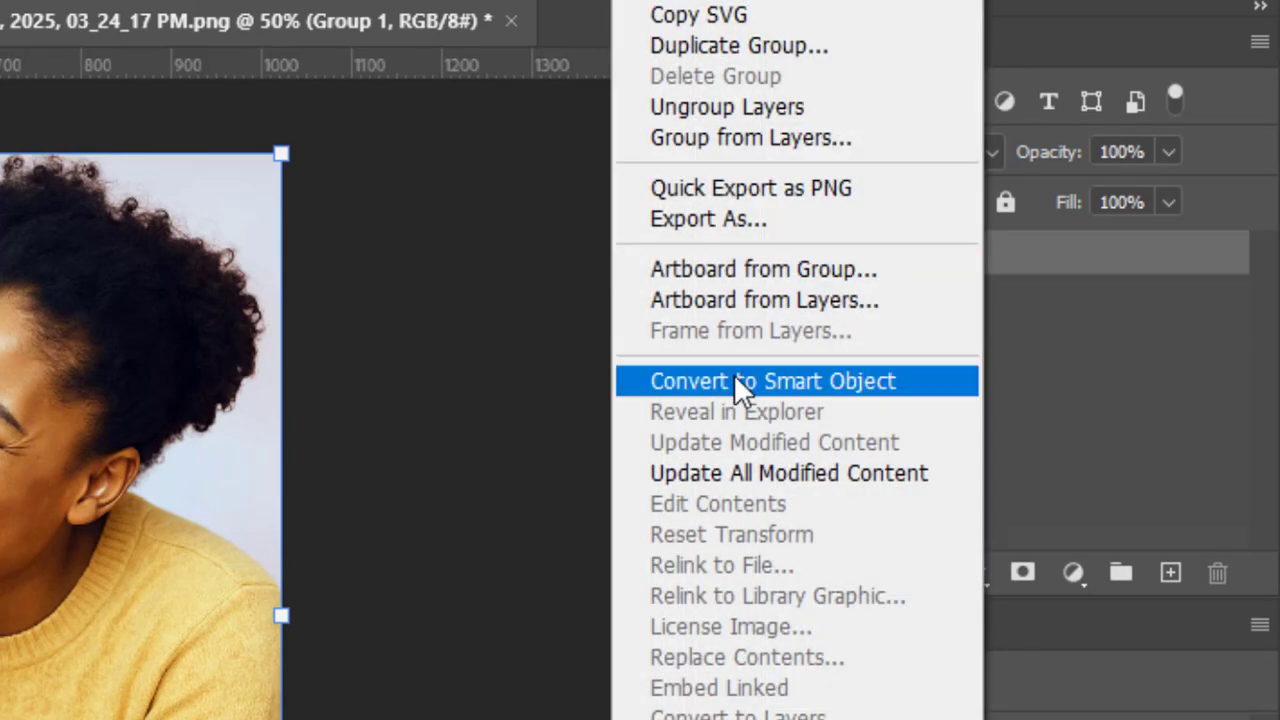
left_click(820, 383)
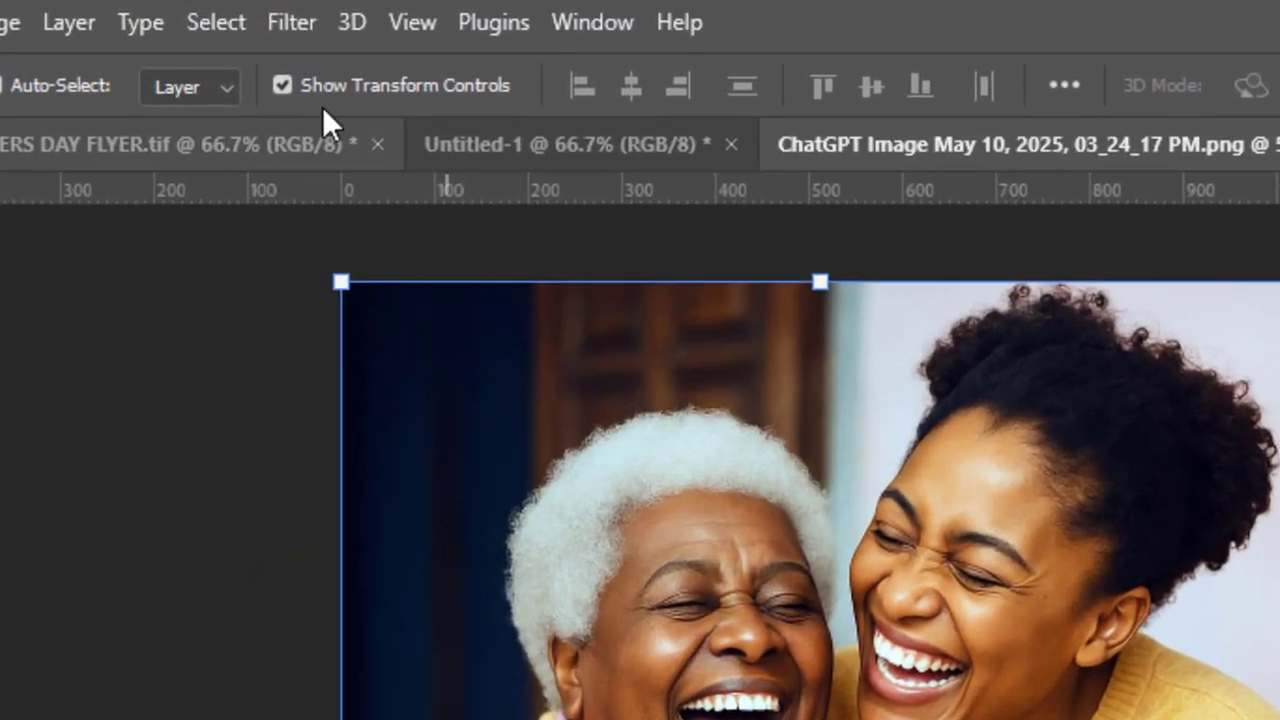
Step: Open the Camera Raw Filter for the photo's smart object
left_click(262, 12)
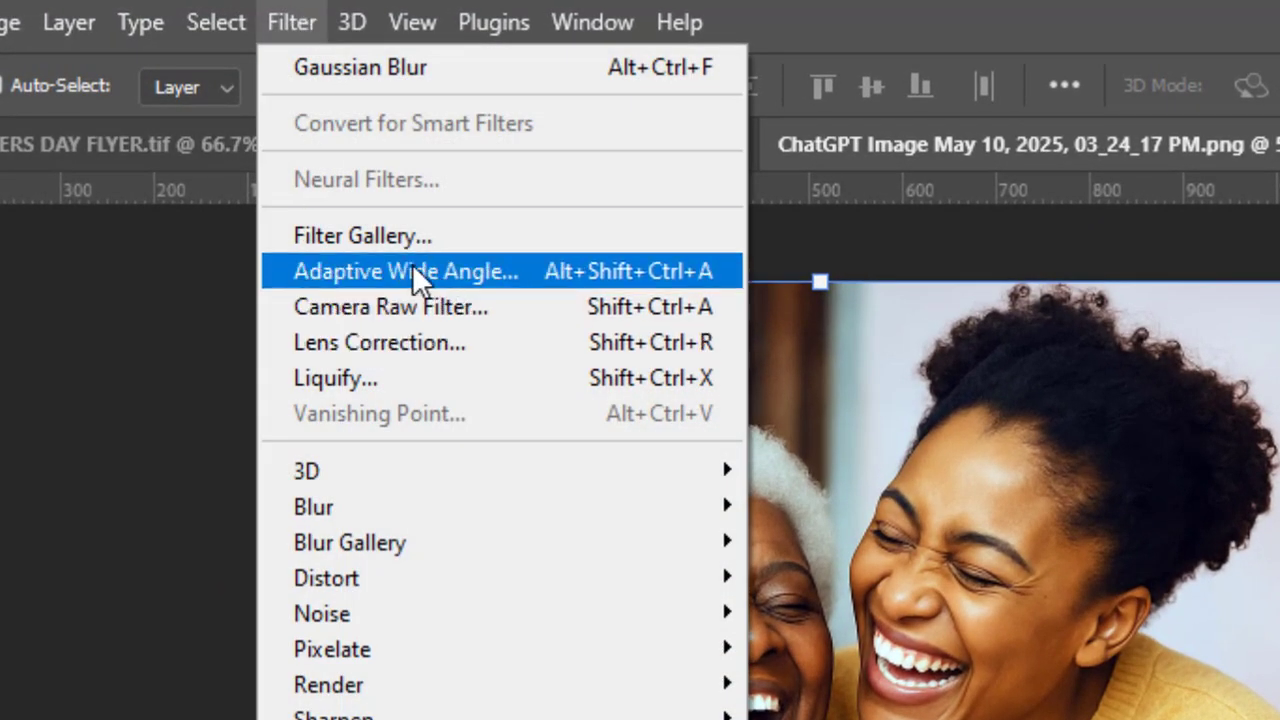
left_click(401, 299)
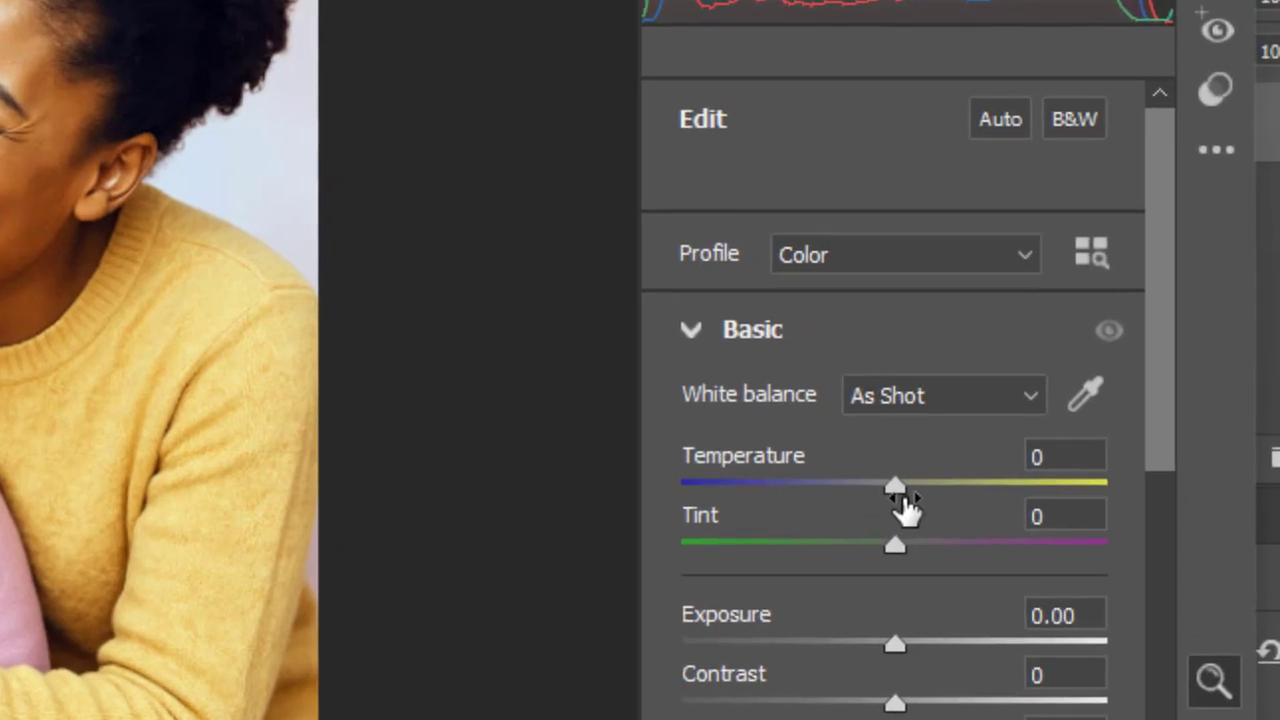
left_click_drag(936, 478, 888, 515)
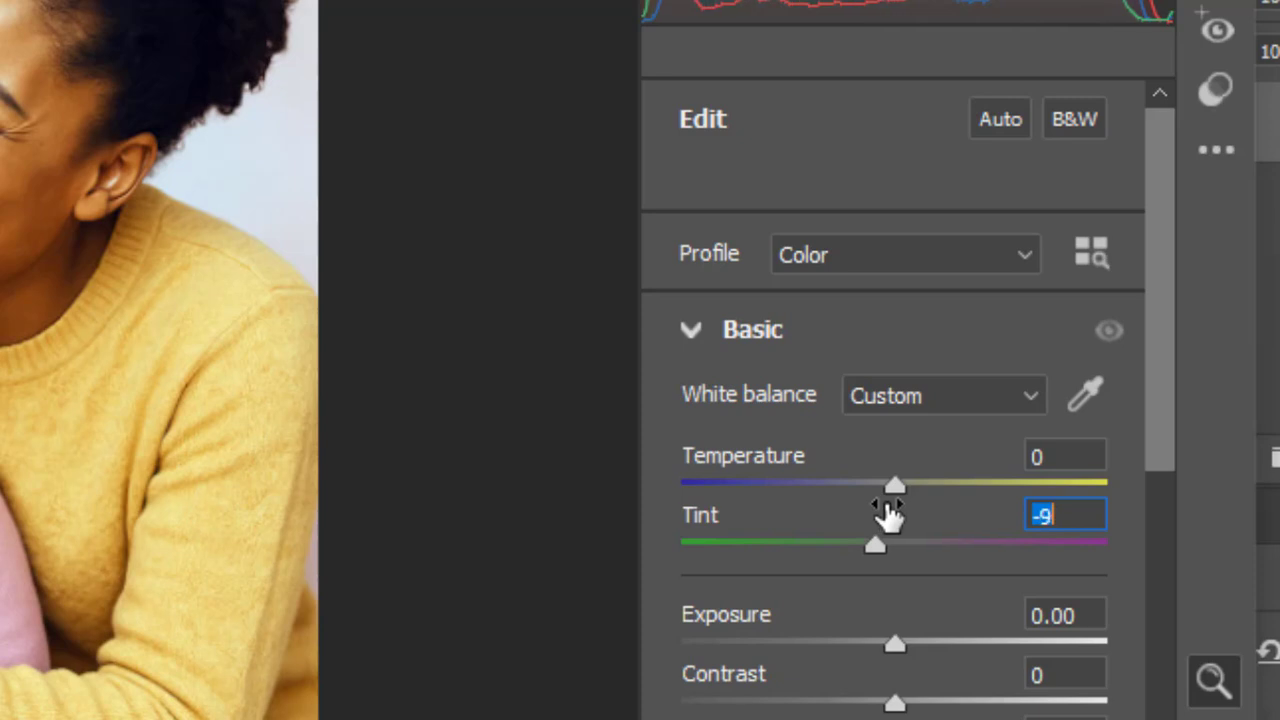
left_click(908, 541)
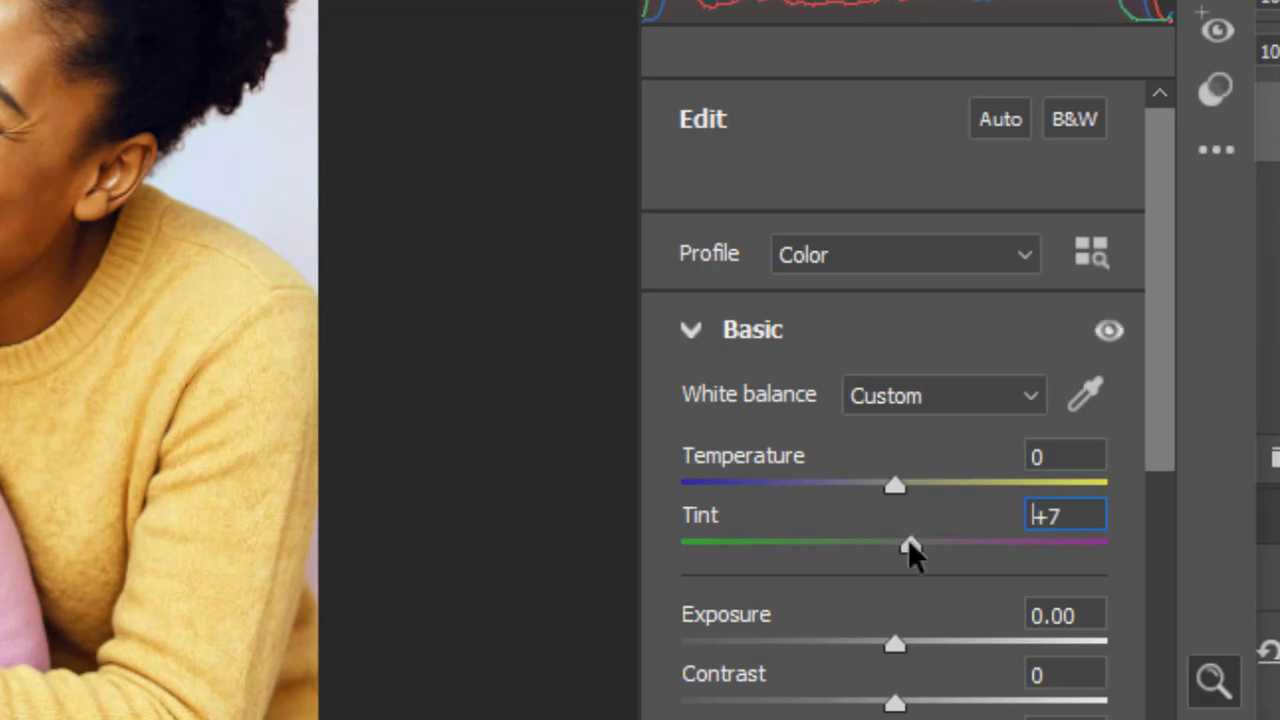
left_click(884, 541)
double_click(884, 541)
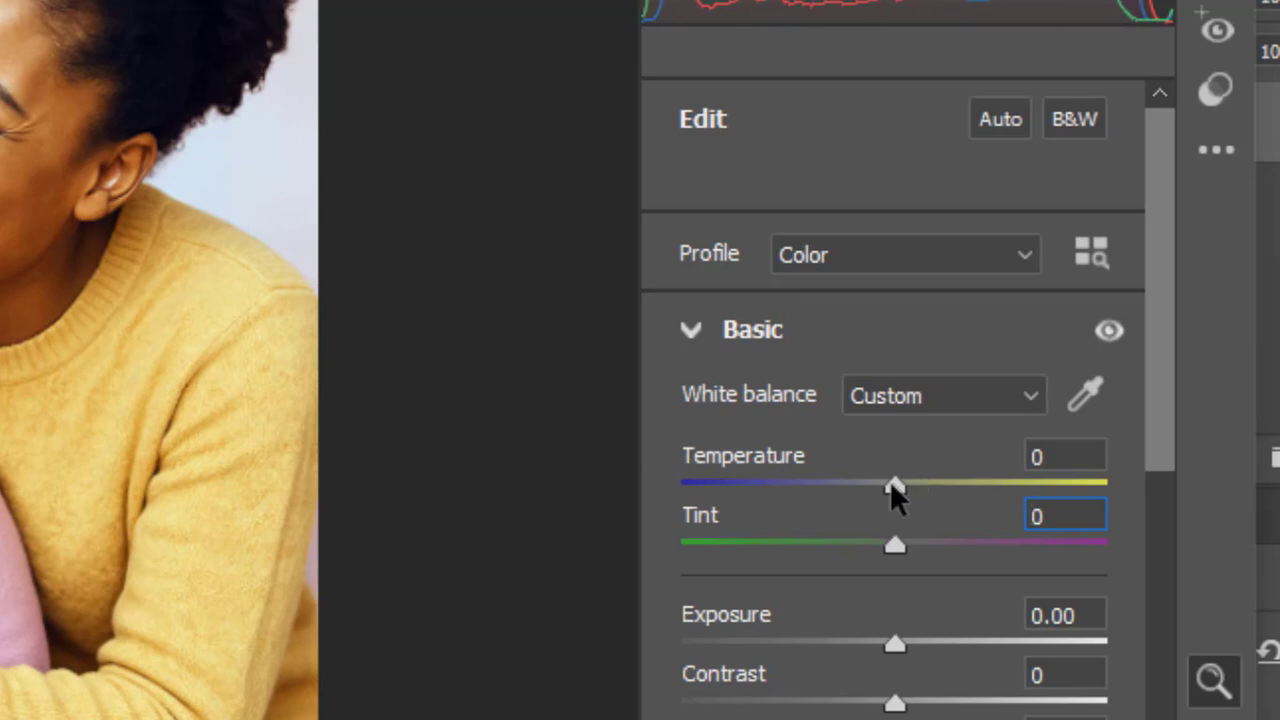
Step: Set the photo's Temperature to -4 and Texture to +20 in the Camera Raw Filter
left_click_drag(891, 484, 884, 489)
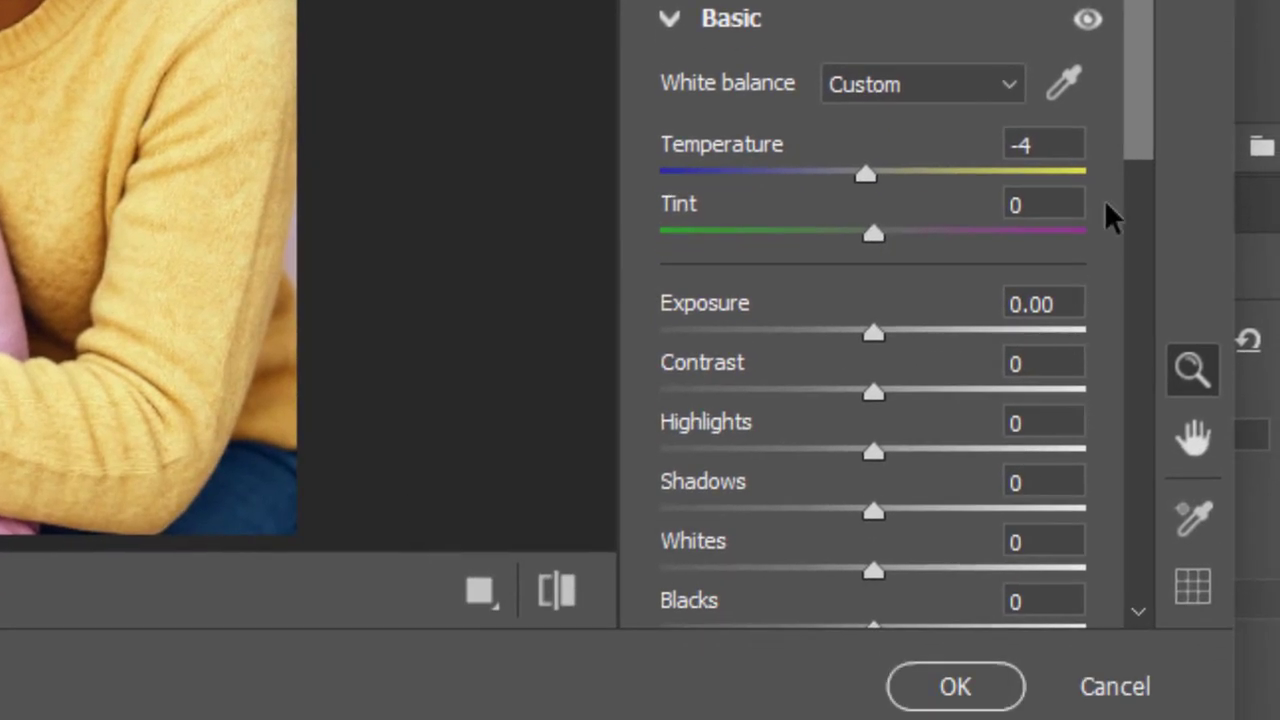
left_click_drag(1135, 145, 1100, 300)
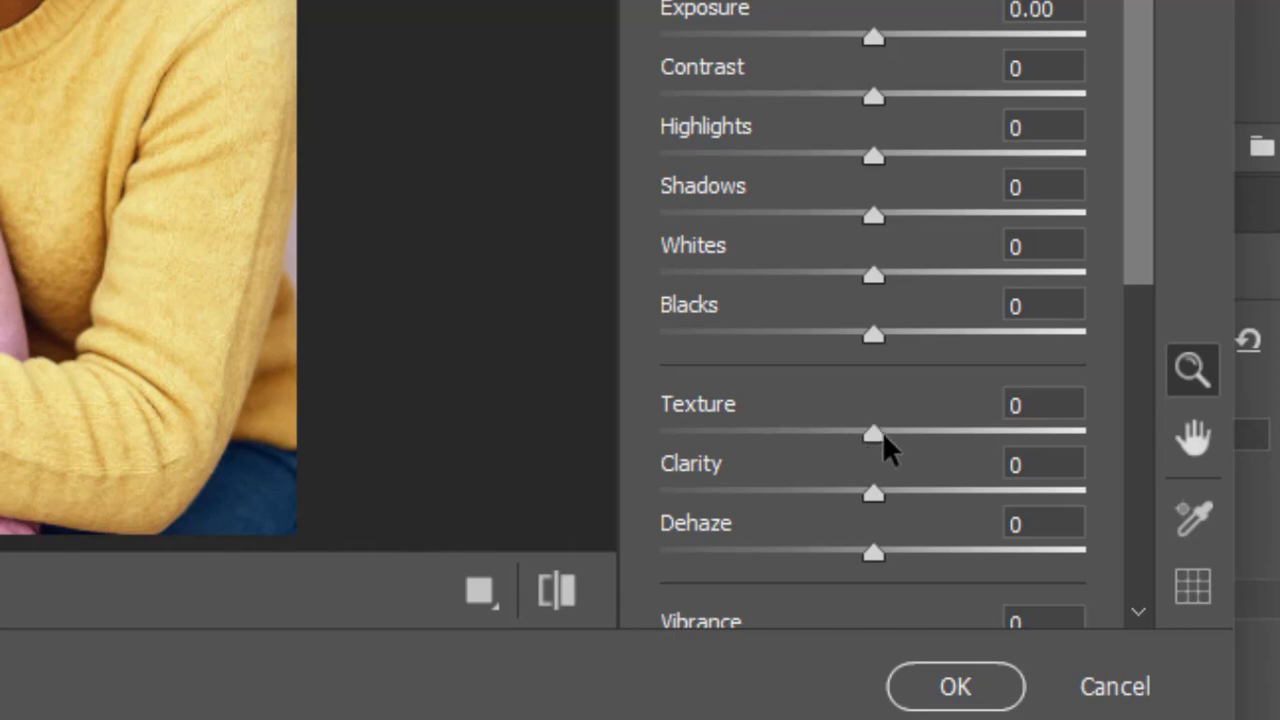
left_click_drag(888, 450, 930, 441)
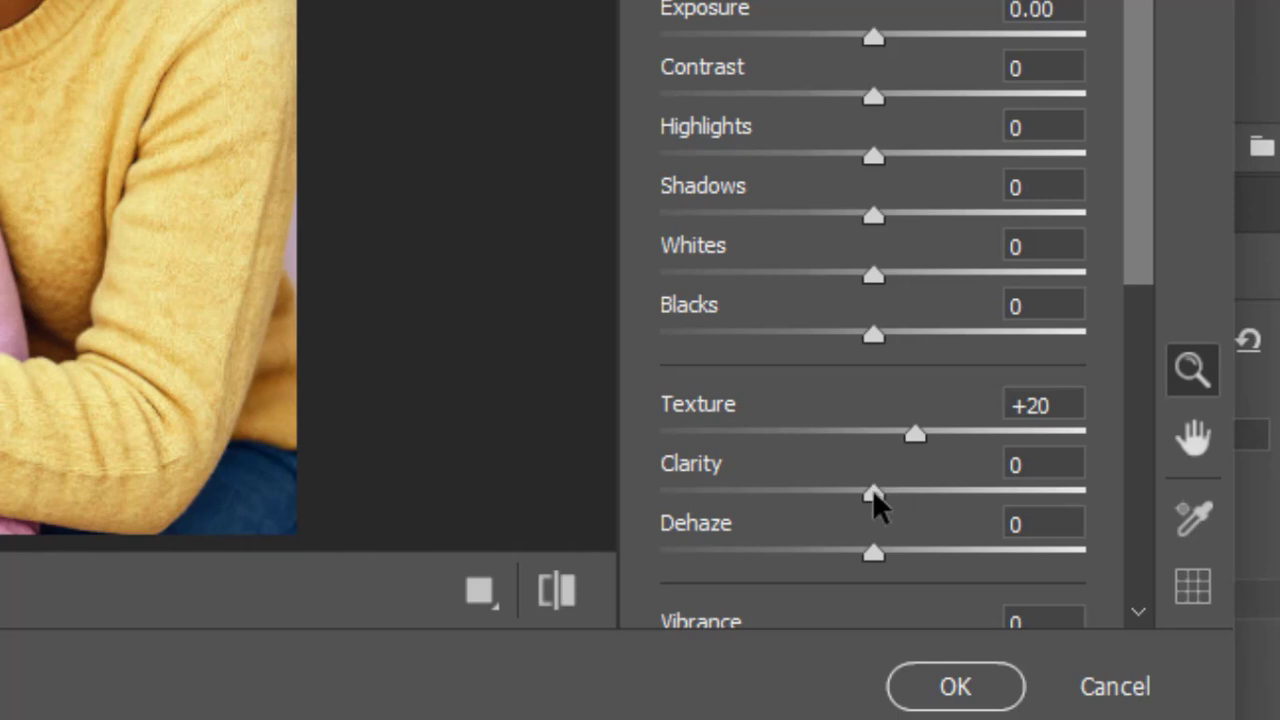
Step: Set the photo's Clarity to +17 and Vibrance to +5 in the Camera Raw Filter
left_click_drag(874, 497, 929, 514)
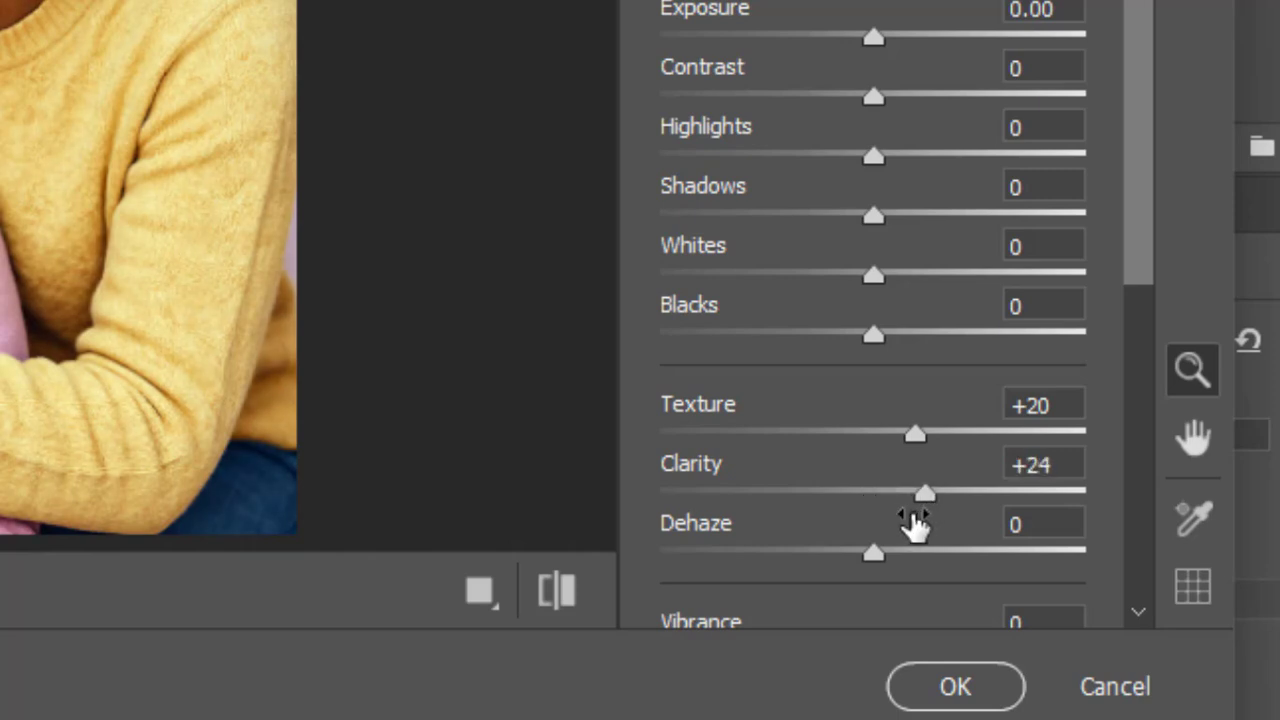
left_click(908, 521)
left_click(907, 493)
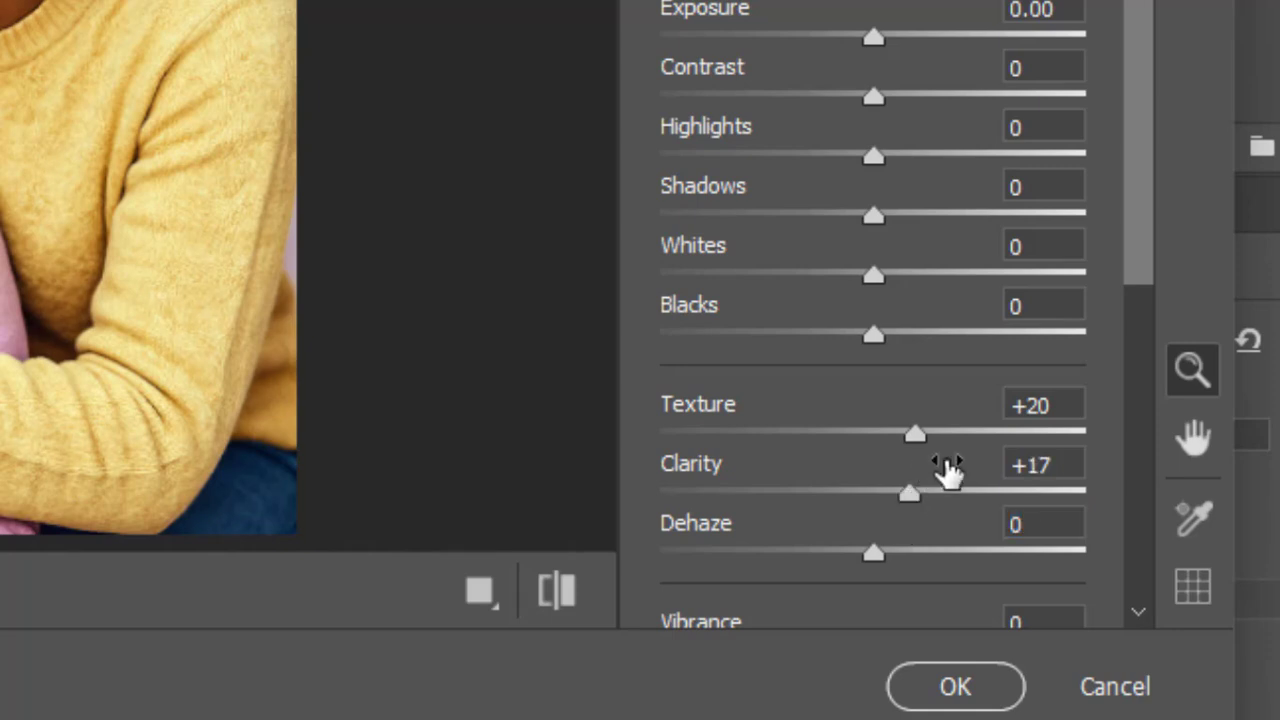
scroll(1131, 286, "down", 3)
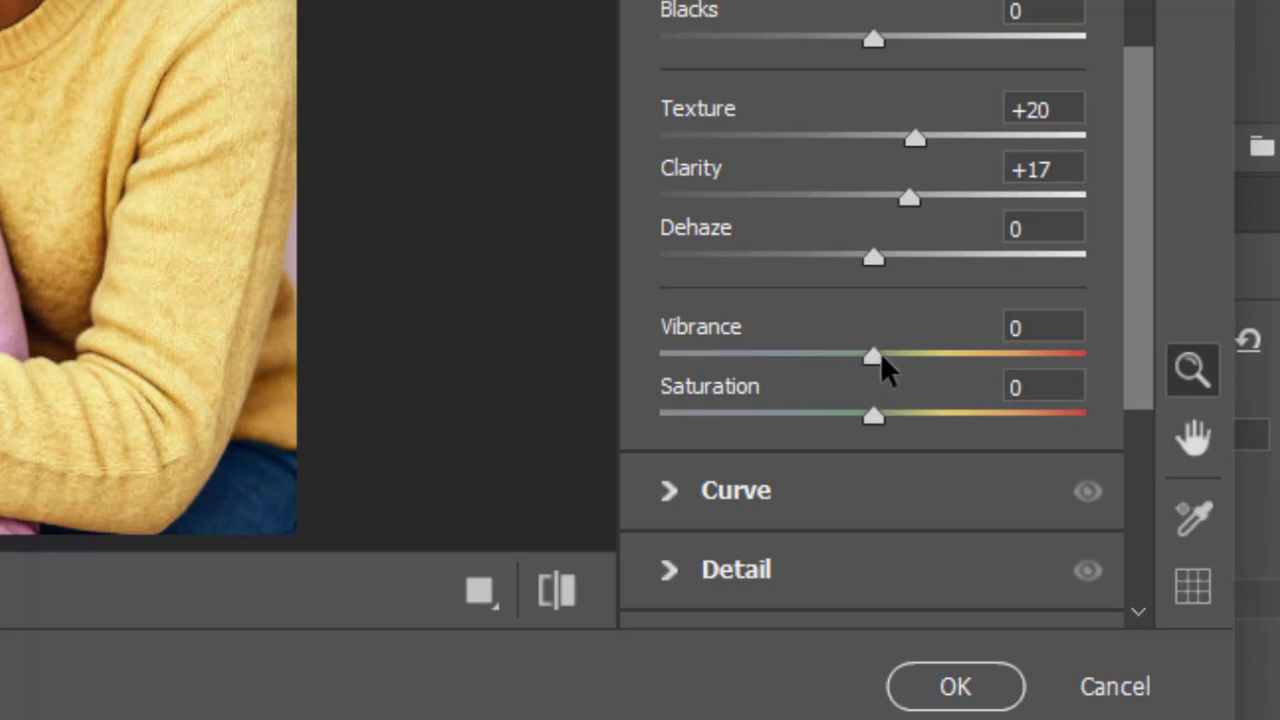
left_click_drag(883, 358, 893, 358)
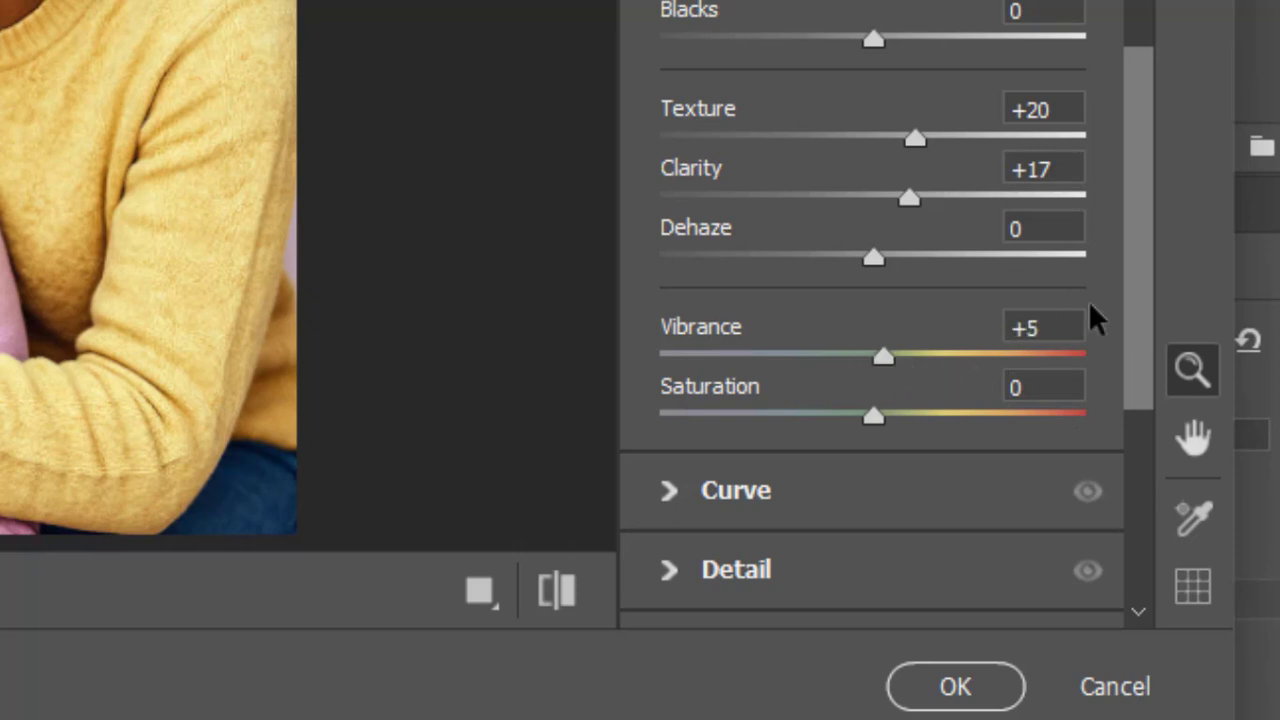
Step: Set Sharpening to 20, compare the before and after views, and apply the Camera Raw Filter
left_click_drag(1137, 277, 1146, 376)
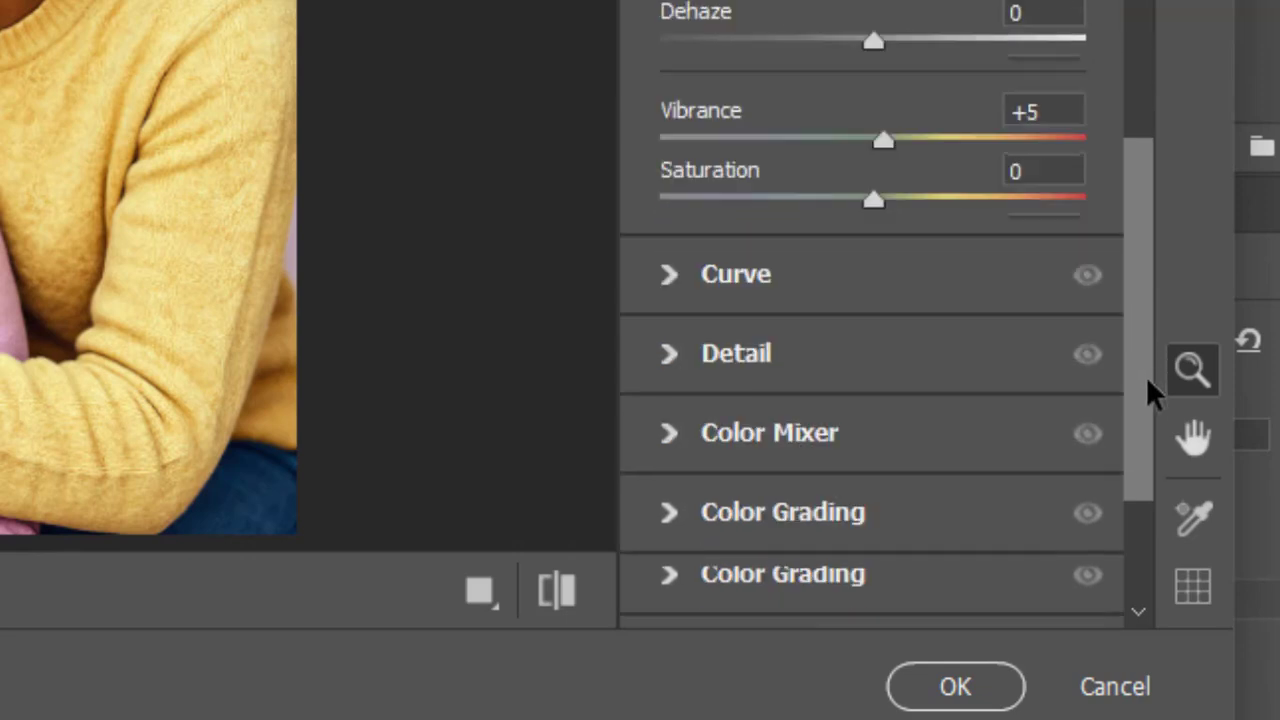
left_click(661, 369)
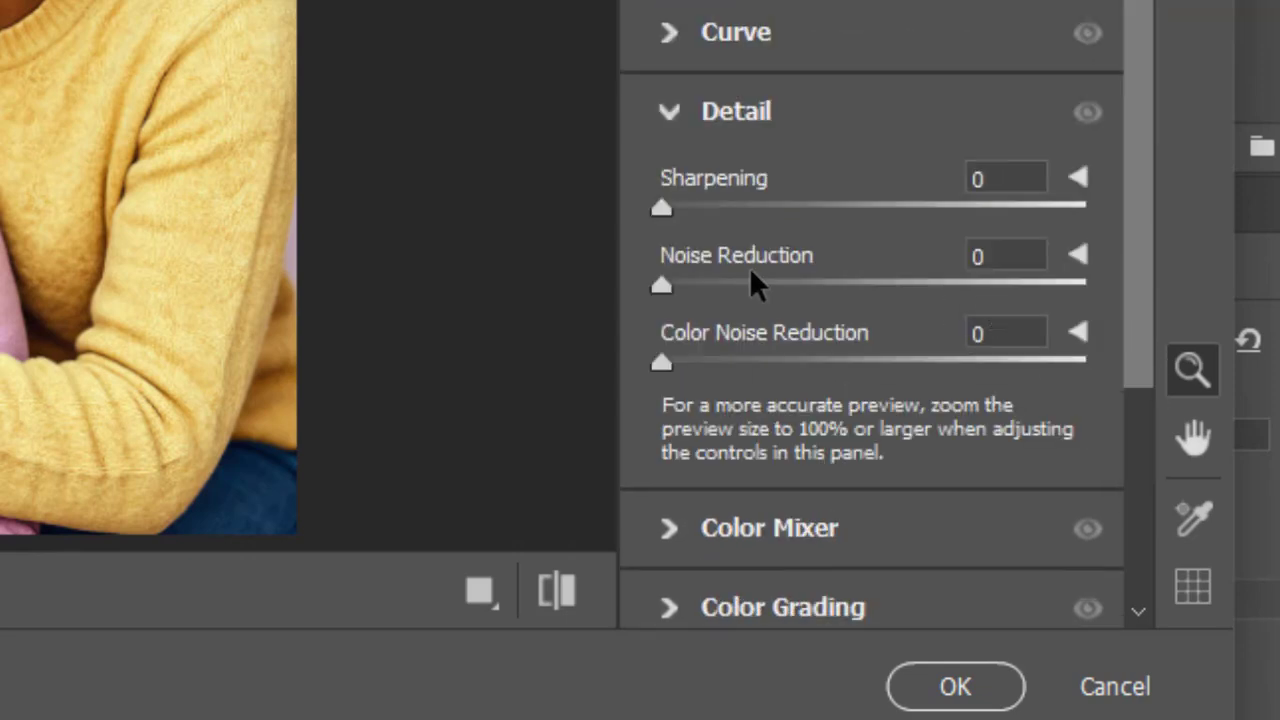
left_click_drag(665, 212, 722, 212)
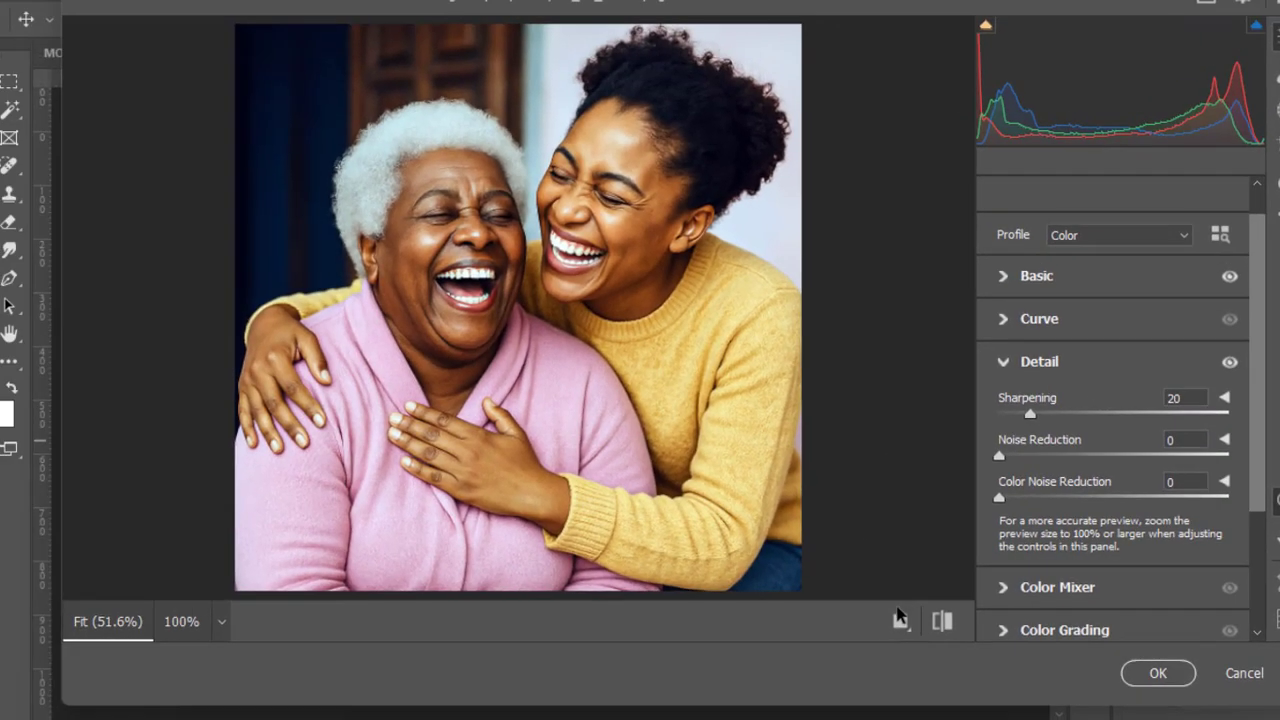
left_click(900, 622)
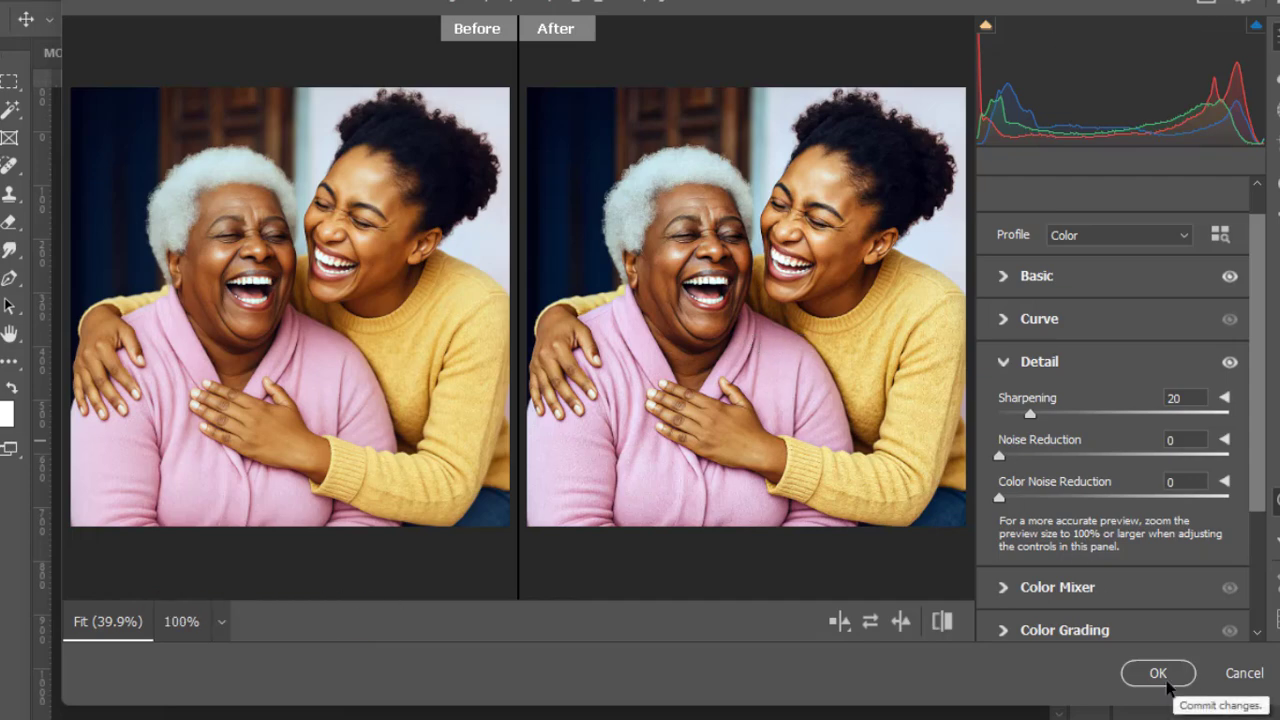
left_click(1153, 668)
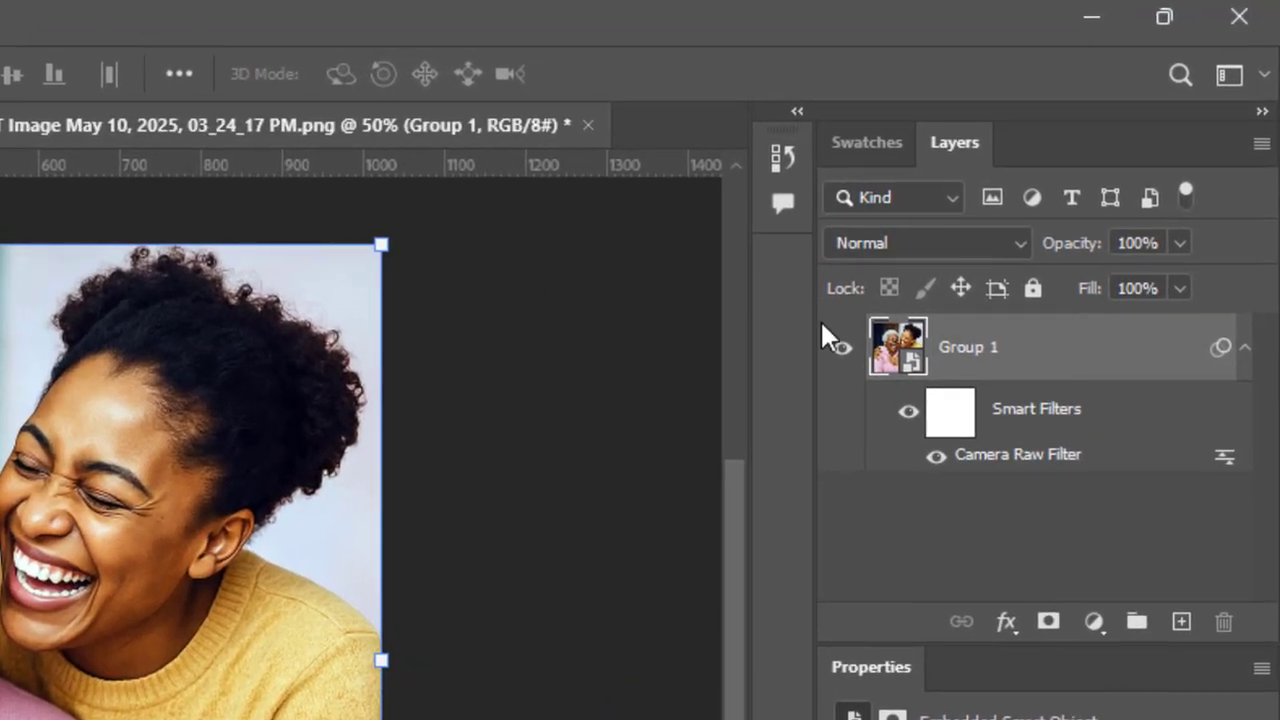
Step: Rasterize the Group 1 photo layer and remove its background
right_click(1041, 354)
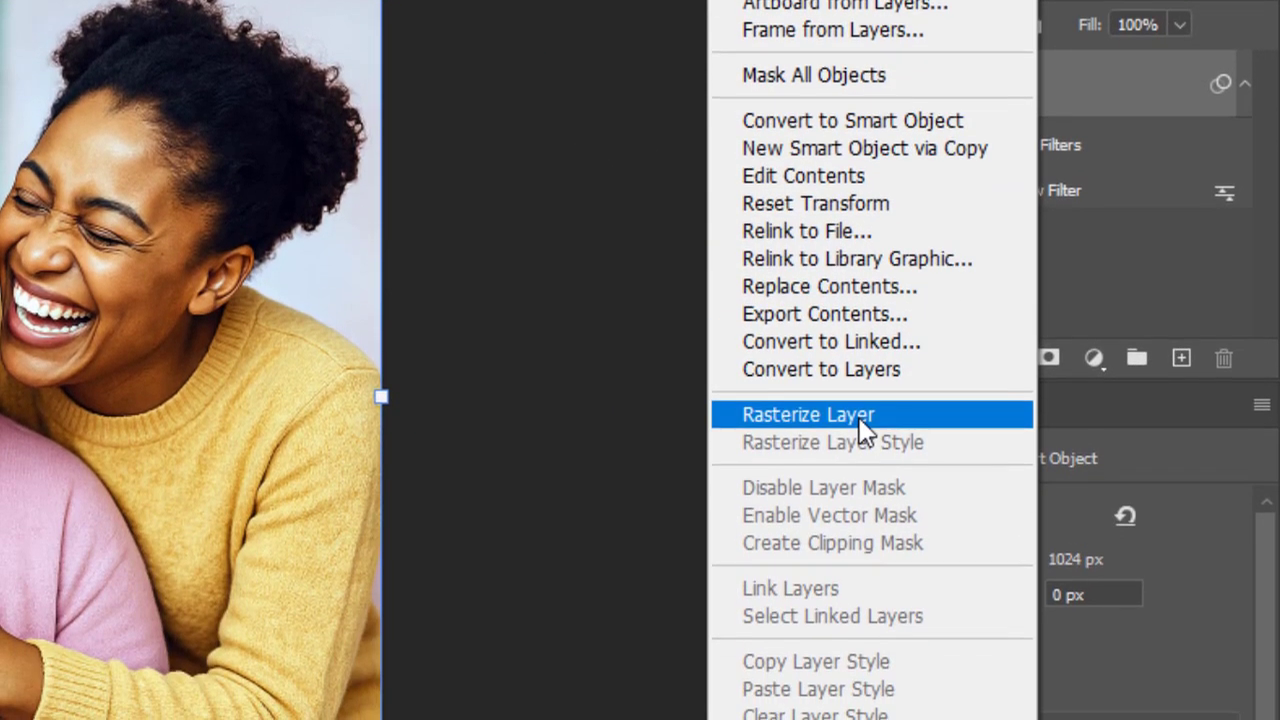
left_click(858, 678)
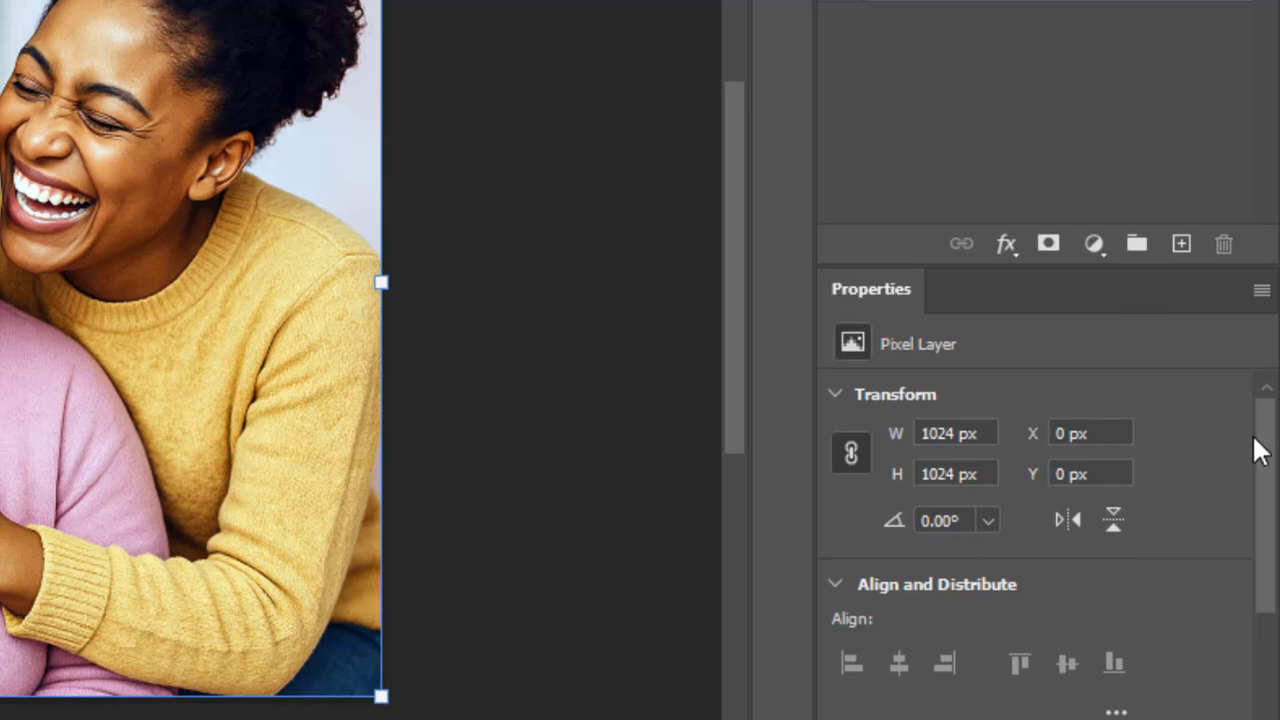
left_click_drag(1266, 445, 1274, 558)
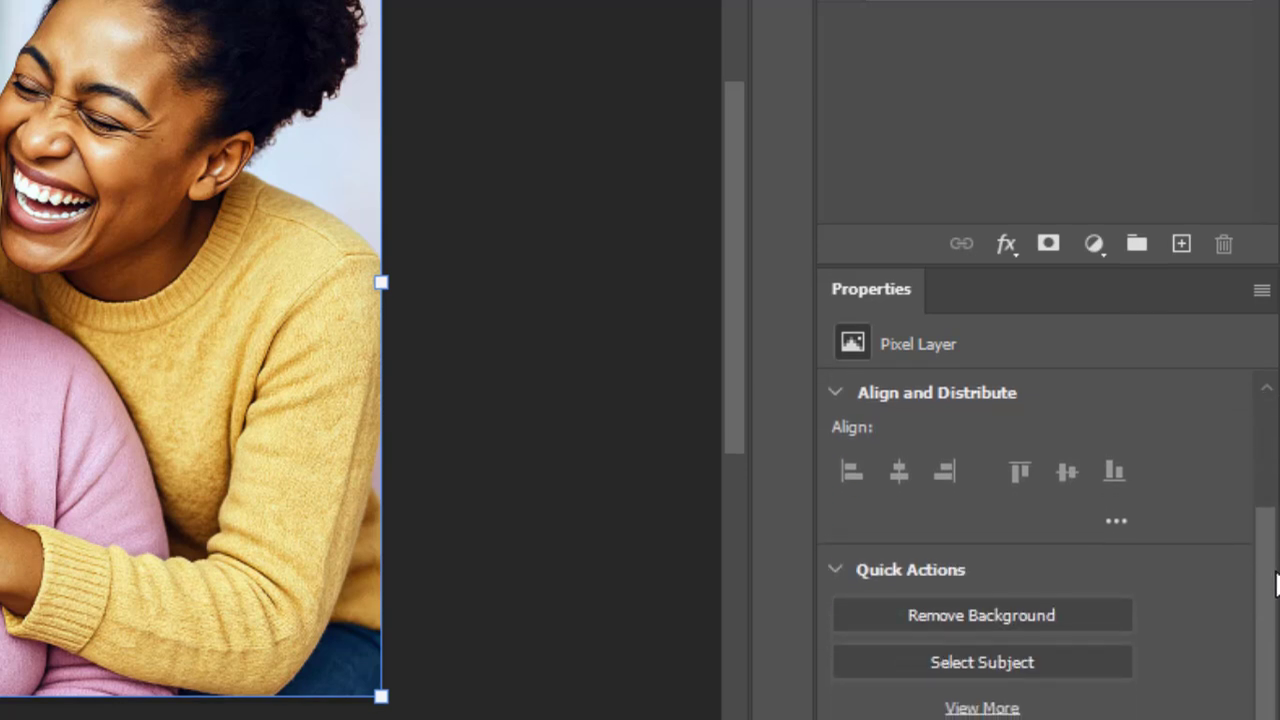
left_click(996, 612)
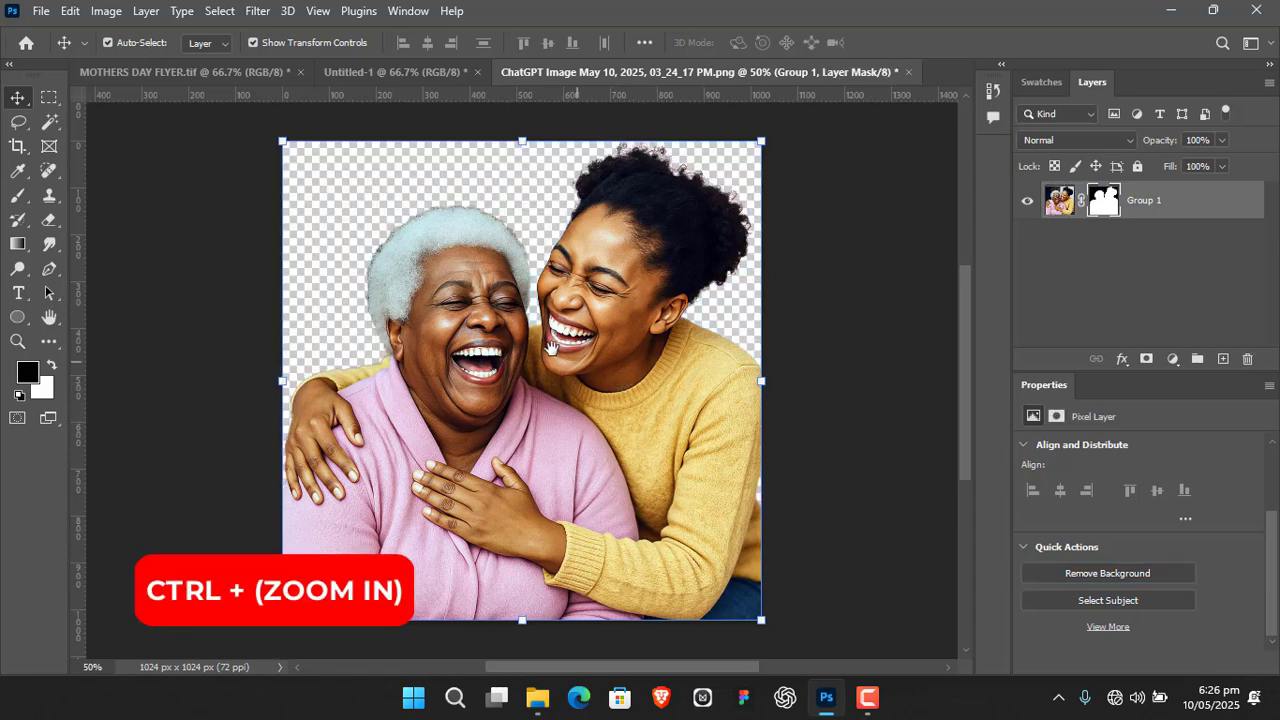
Step: Inspect the cutout's hair edges, open Select and Mask for its layer mask, and enable Decontaminate Colors
left_click_drag(515, 332, 543, 334)
left_click_drag(483, 273, 533, 321)
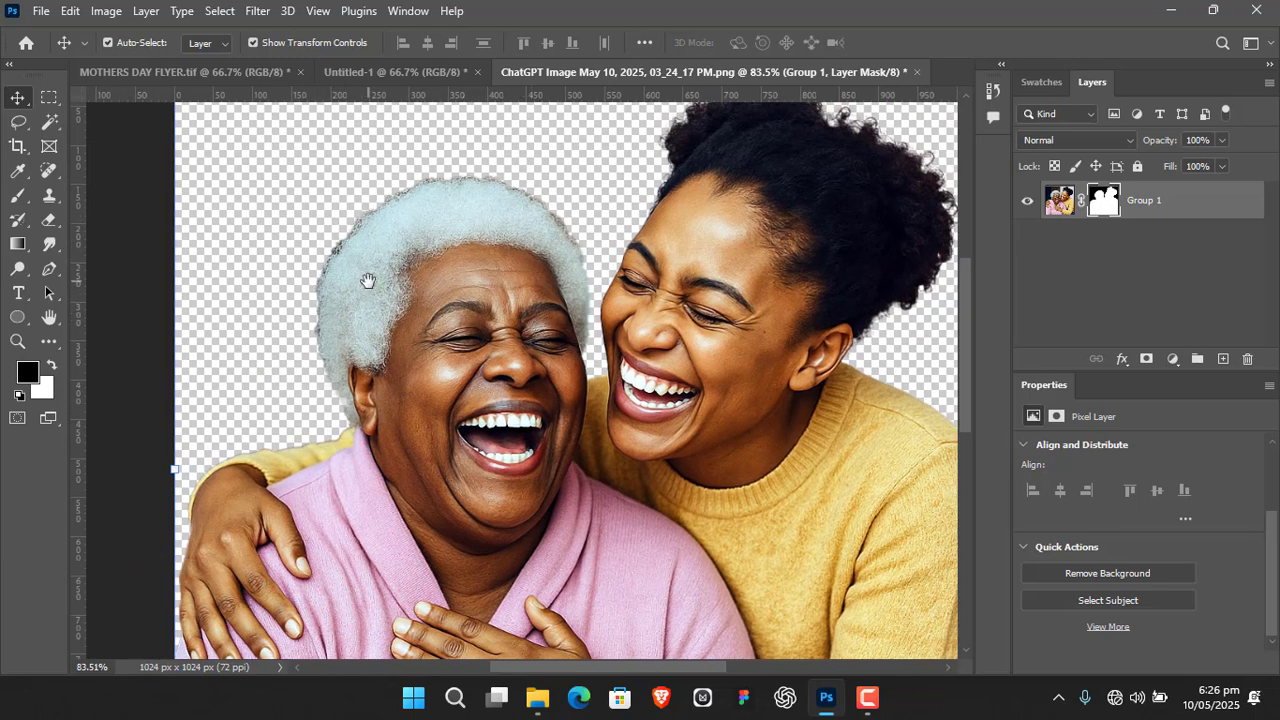
left_click_drag(392, 277, 490, 288)
left_click_drag(506, 228, 437, 261)
mouse_move(755, 254)
left_mouse_down()
mouse_move(677, 309)
mouse_move(737, 257)
left_mouse_up()
left_click_drag(481, 407, 562, 314)
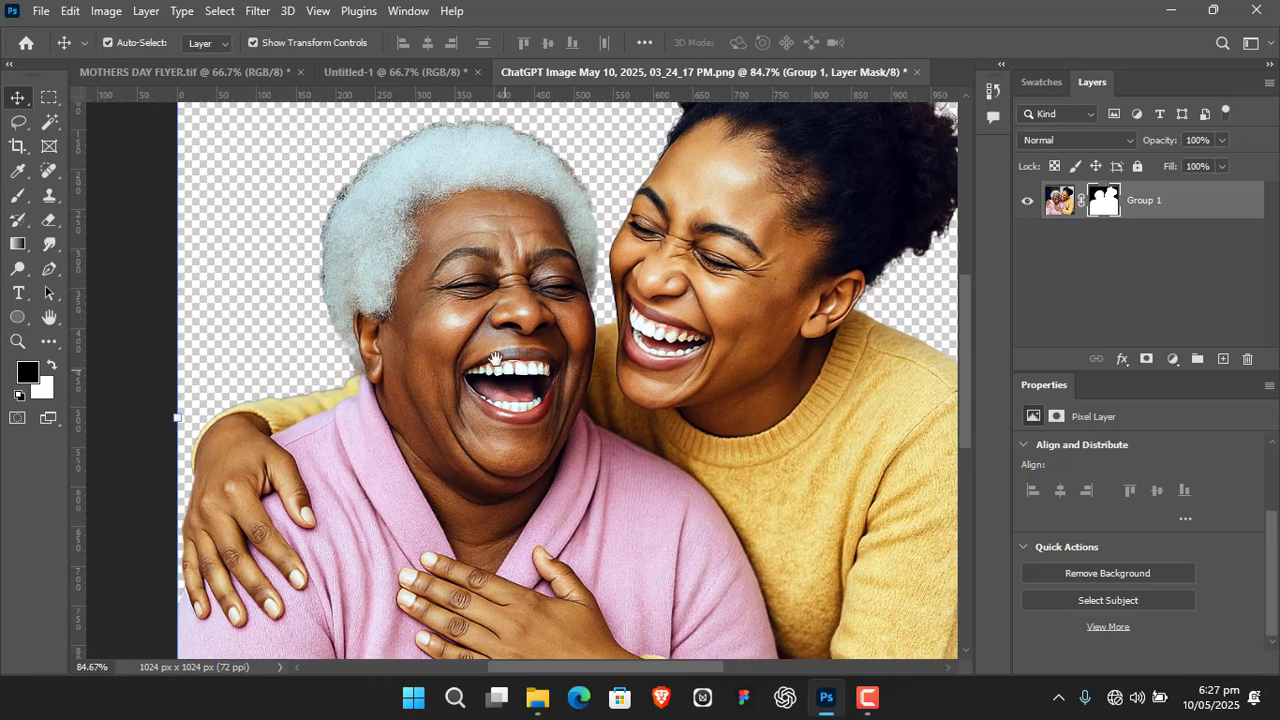
left_click_drag(495, 358, 461, 328)
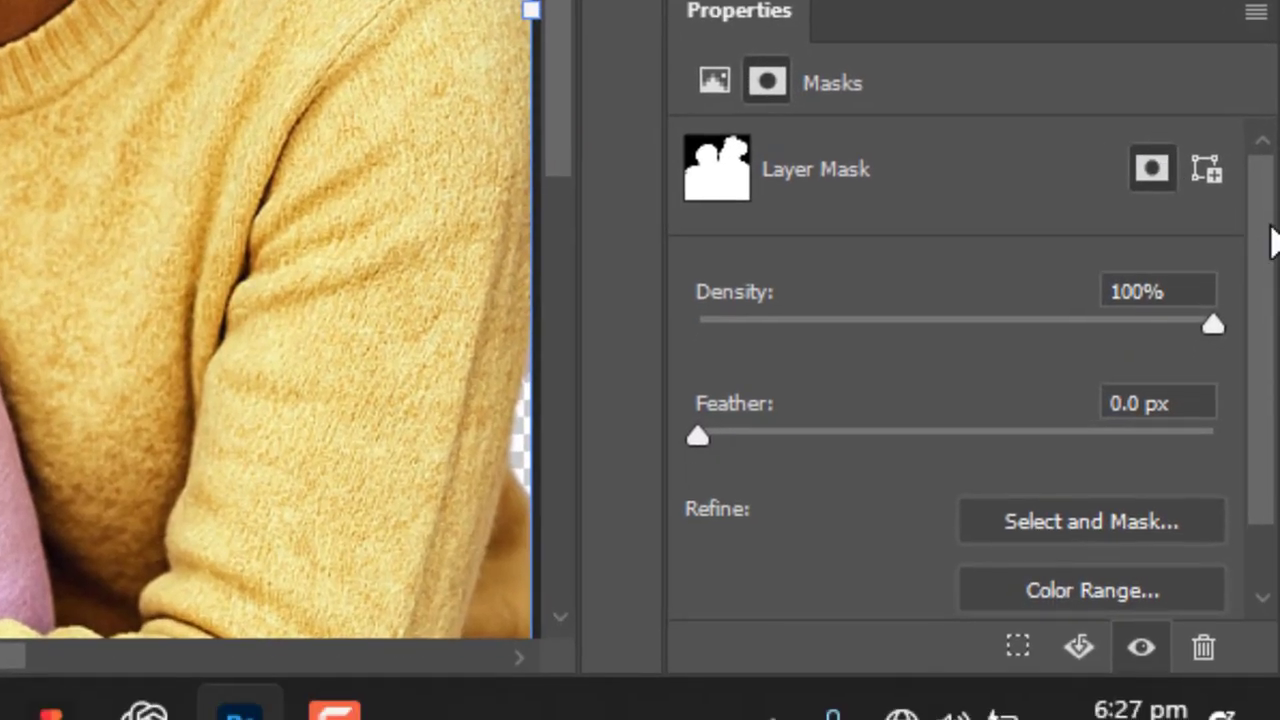
scroll(1266, 290, "down", 1)
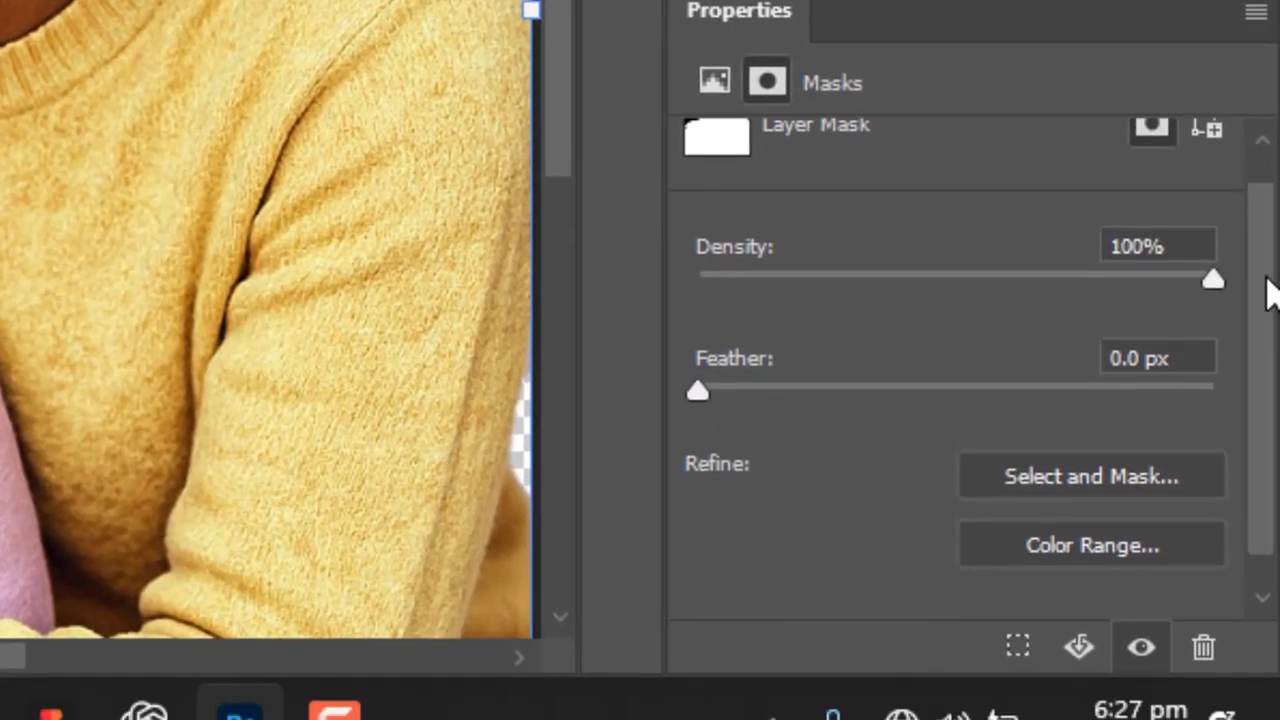
scroll(1266, 290, "down", 1)
left_click(1072, 464)
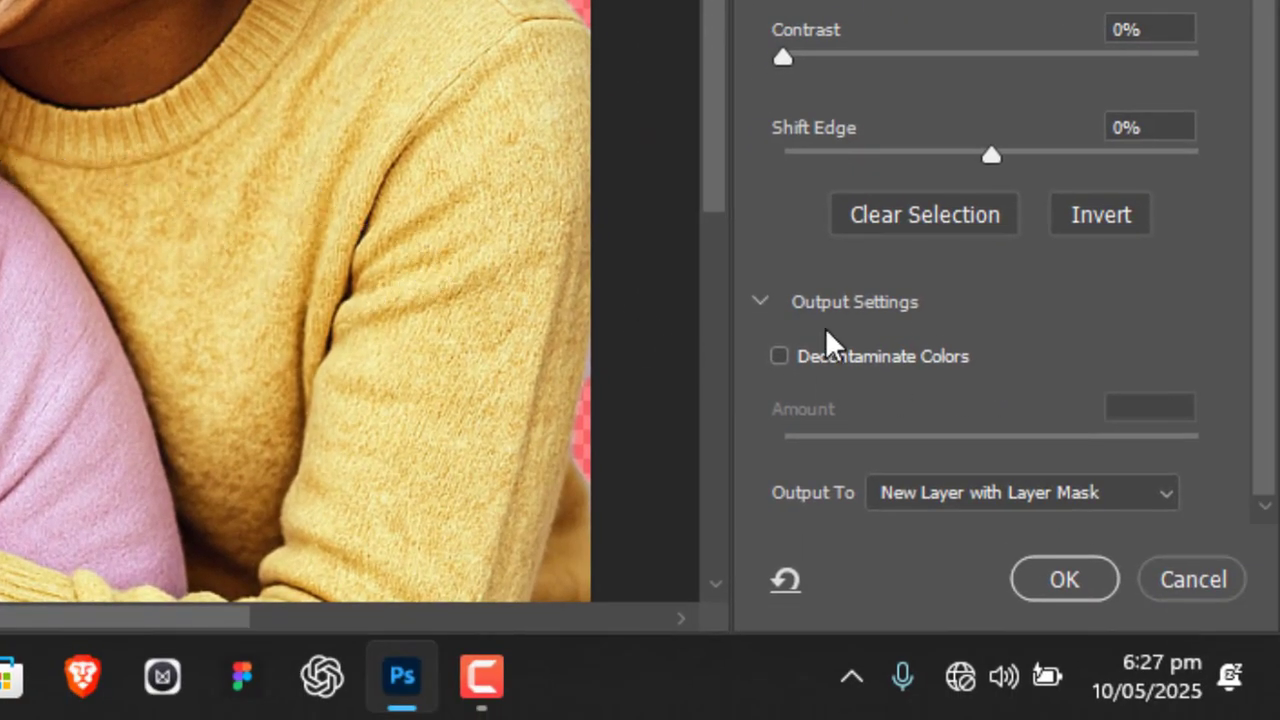
left_click(777, 352)
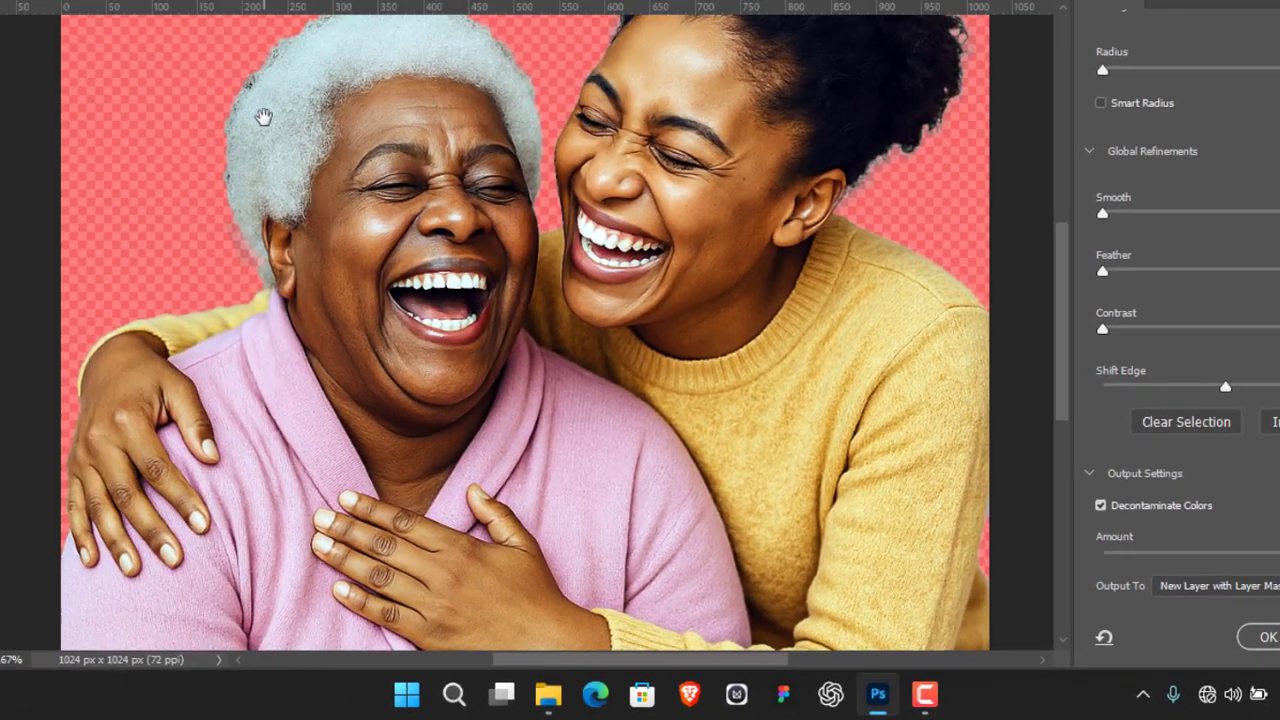
Step: Brush over the women's hair outlines with the Refine Edge Brush and output the result to a new layer with layer mask
mouse_move(263, 117)
left_mouse_down()
mouse_move(263, 175)
mouse_move(226, 180)
mouse_move(215, 236)
mouse_move(349, 142)
left_mouse_up()
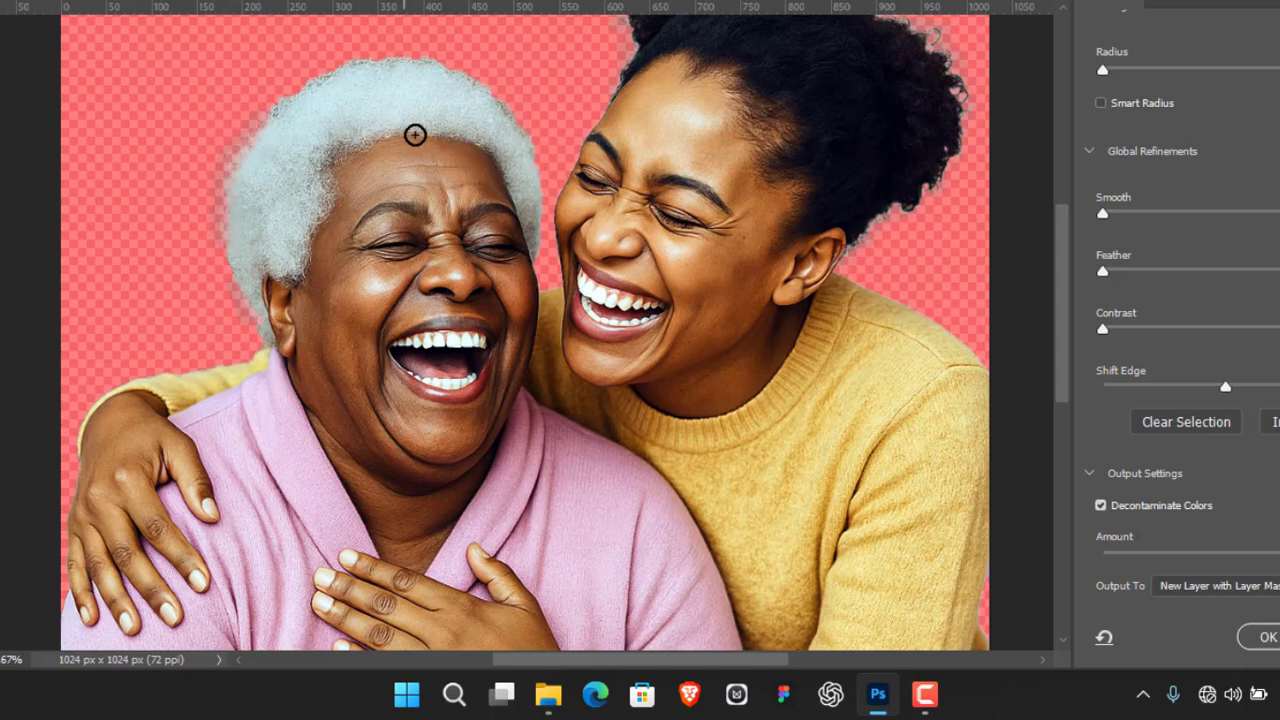
left_click_drag(511, 108, 450, 170)
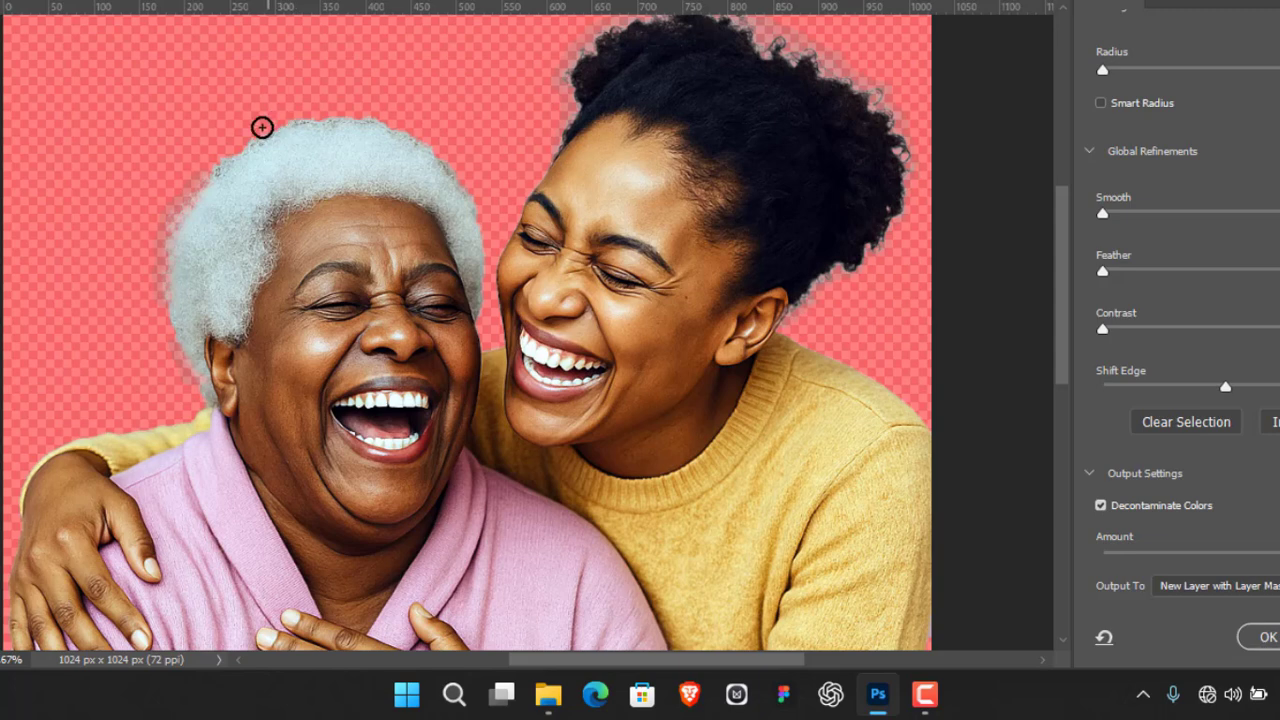
mouse_move(285, 126)
left_mouse_down()
mouse_move(290, 112)
mouse_move(360, 117)
mouse_move(460, 176)
left_mouse_up()
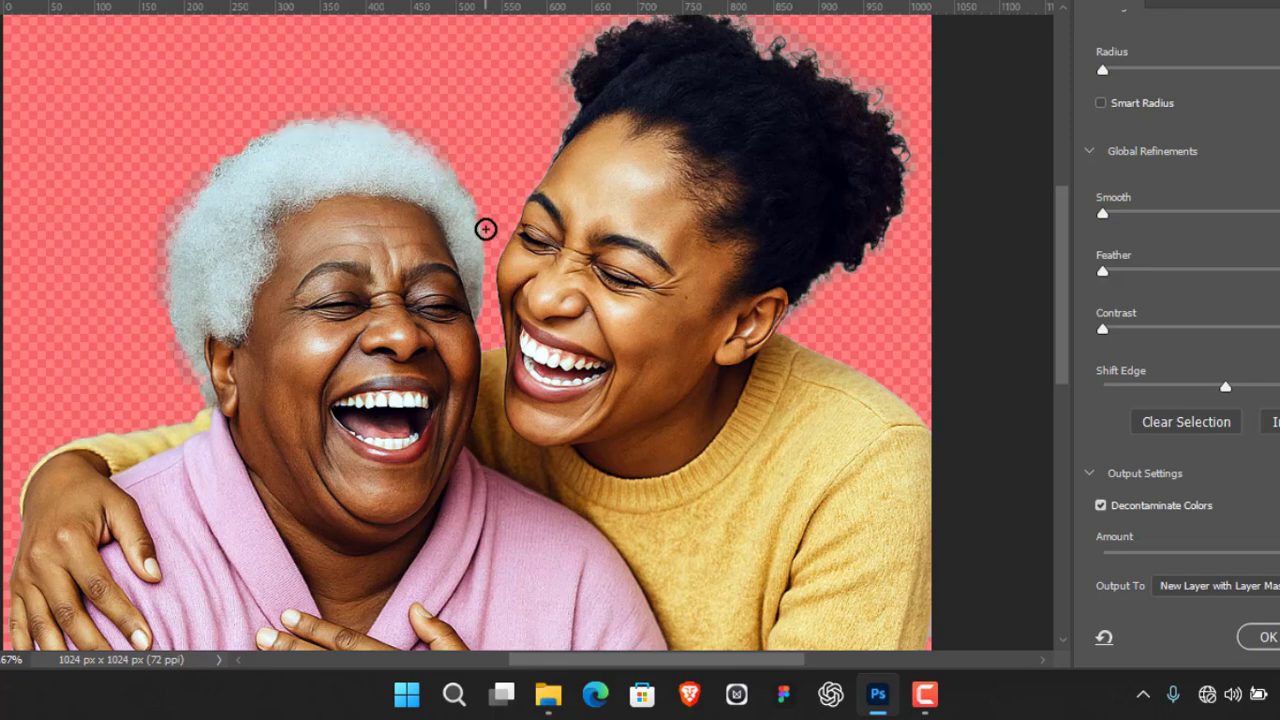
mouse_move(460, 170)
left_mouse_down()
mouse_move(469, 189)
mouse_move(476, 174)
left_mouse_up()
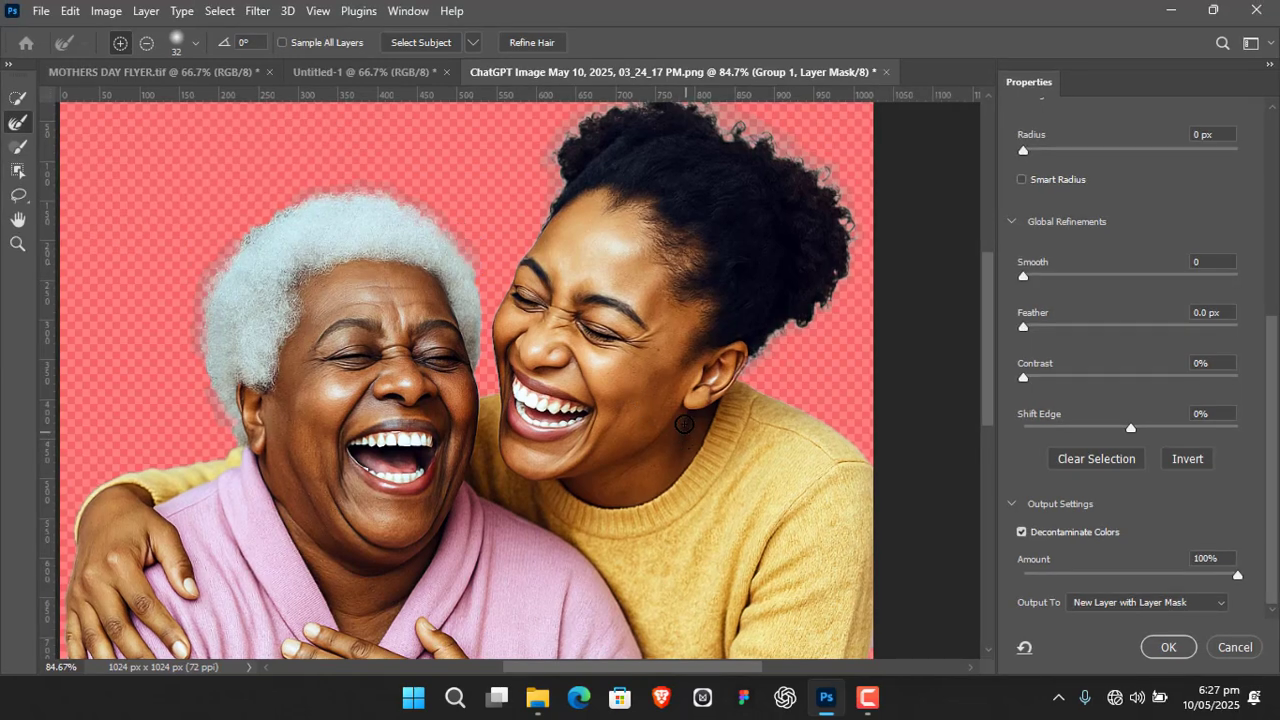
left_click(1166, 647)
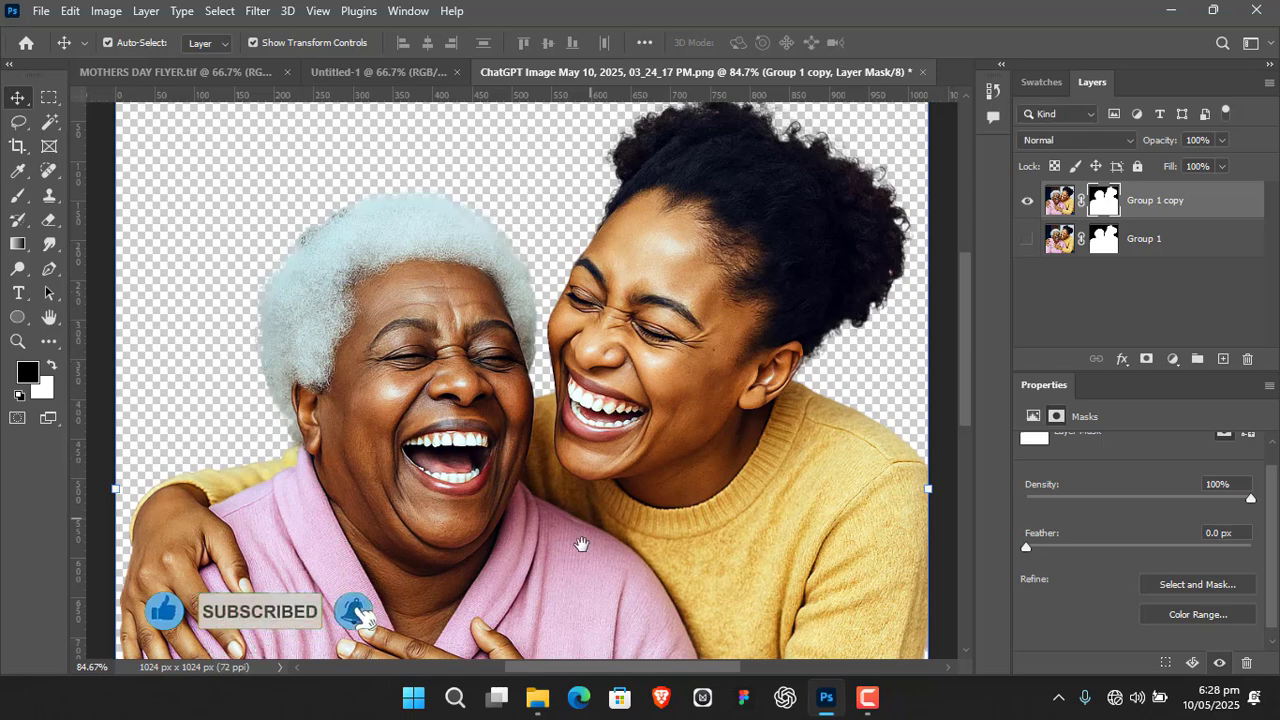
Step: Delete the hidden original Group 1 layer beneath the refined cutout
left_click_drag(583, 543, 554, 491)
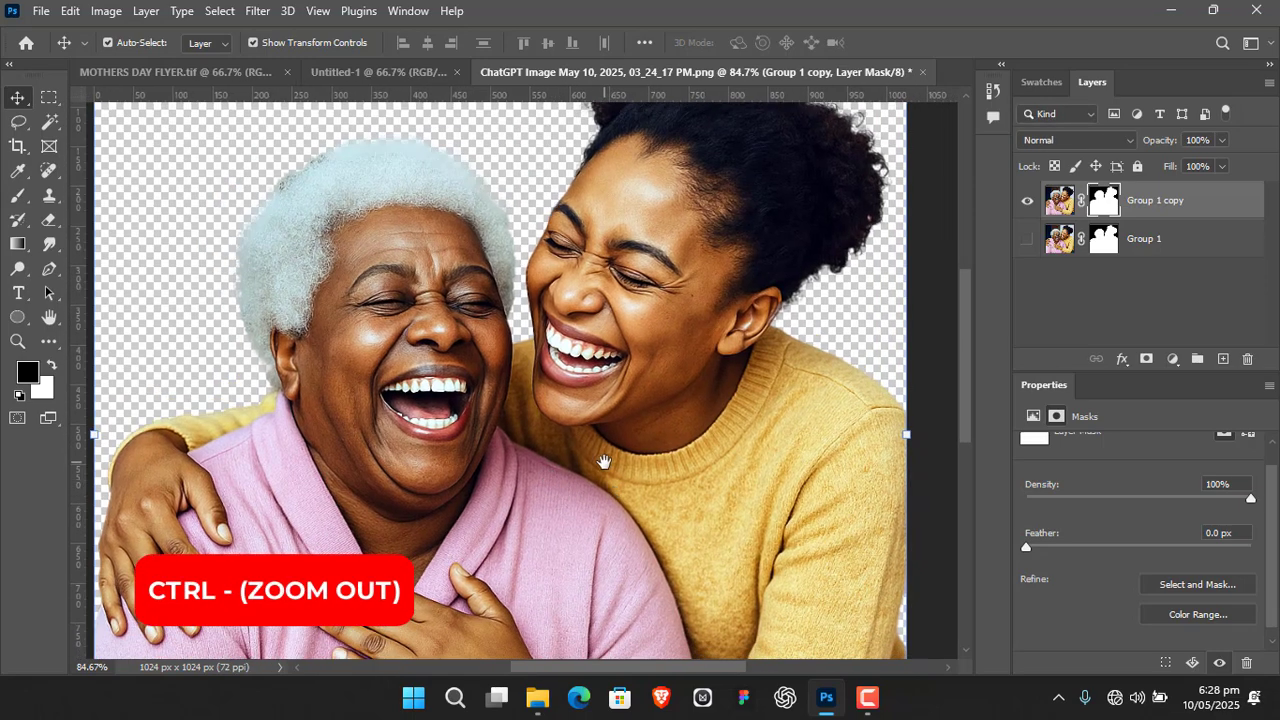
key("ctrl+minus")
key("ctrl+minus")
key("ctrl+minus")
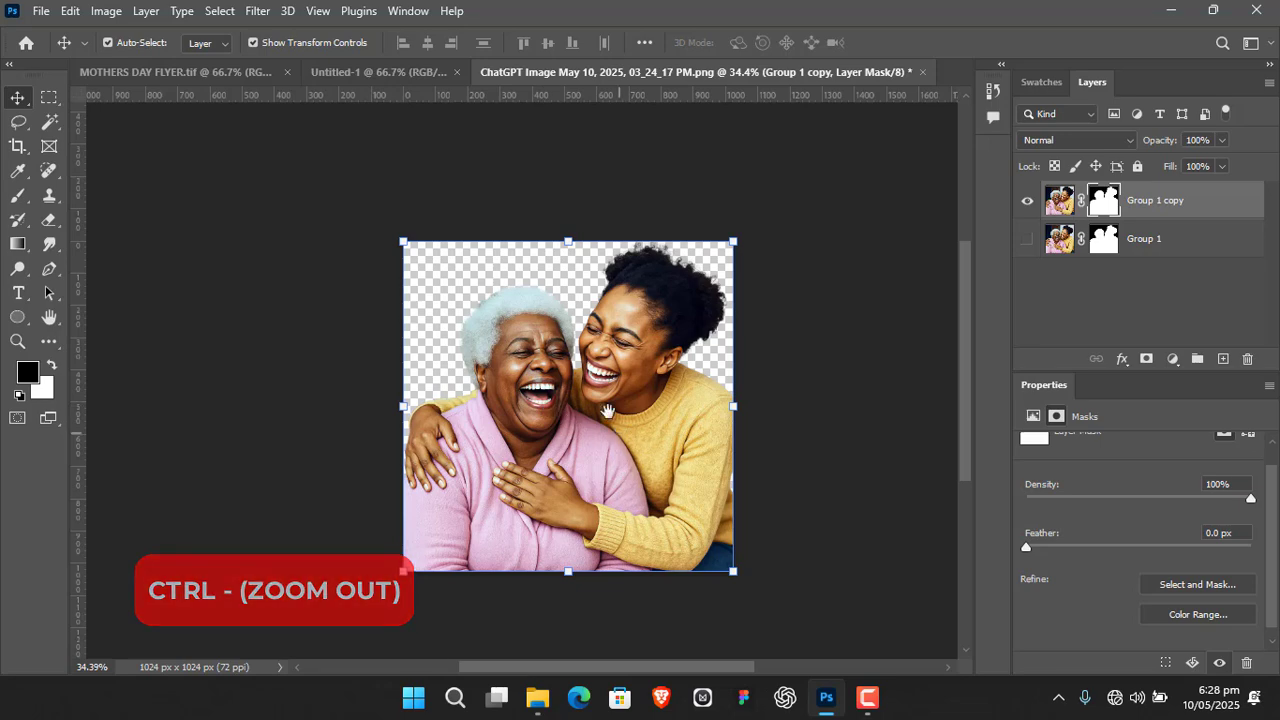
left_click(722, 416)
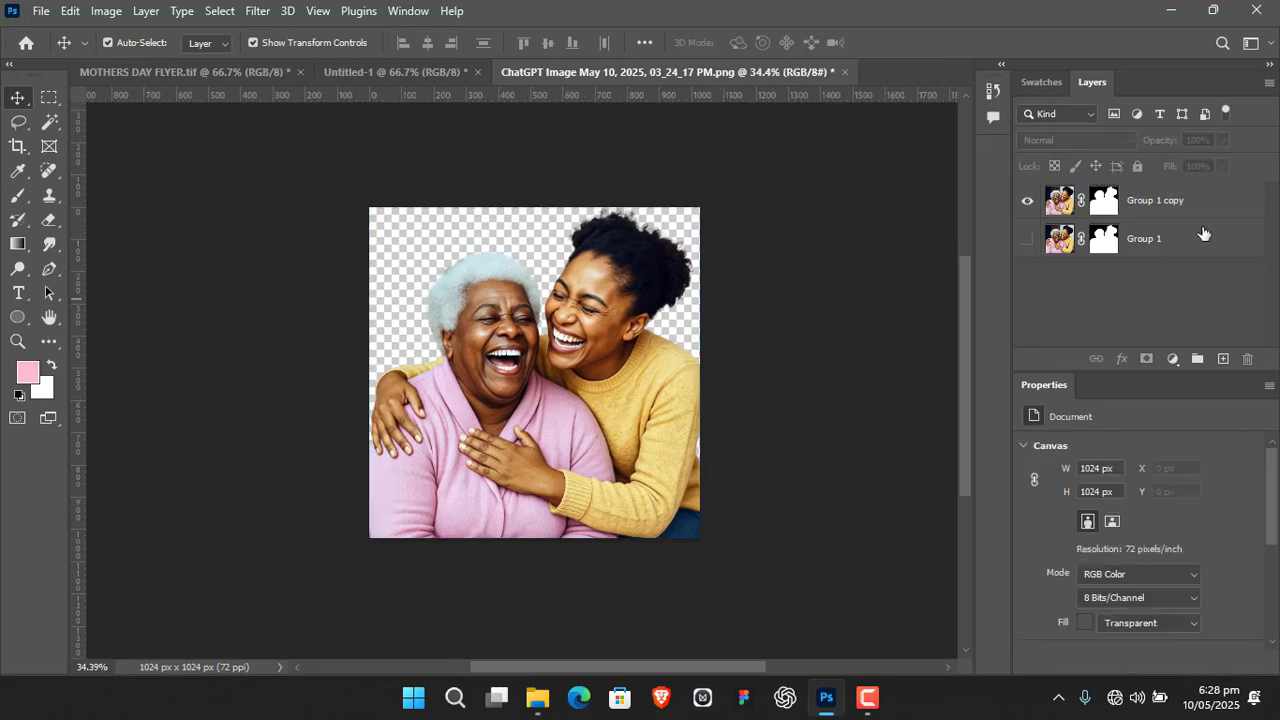
left_click_drag(1181, 240, 1247, 358)
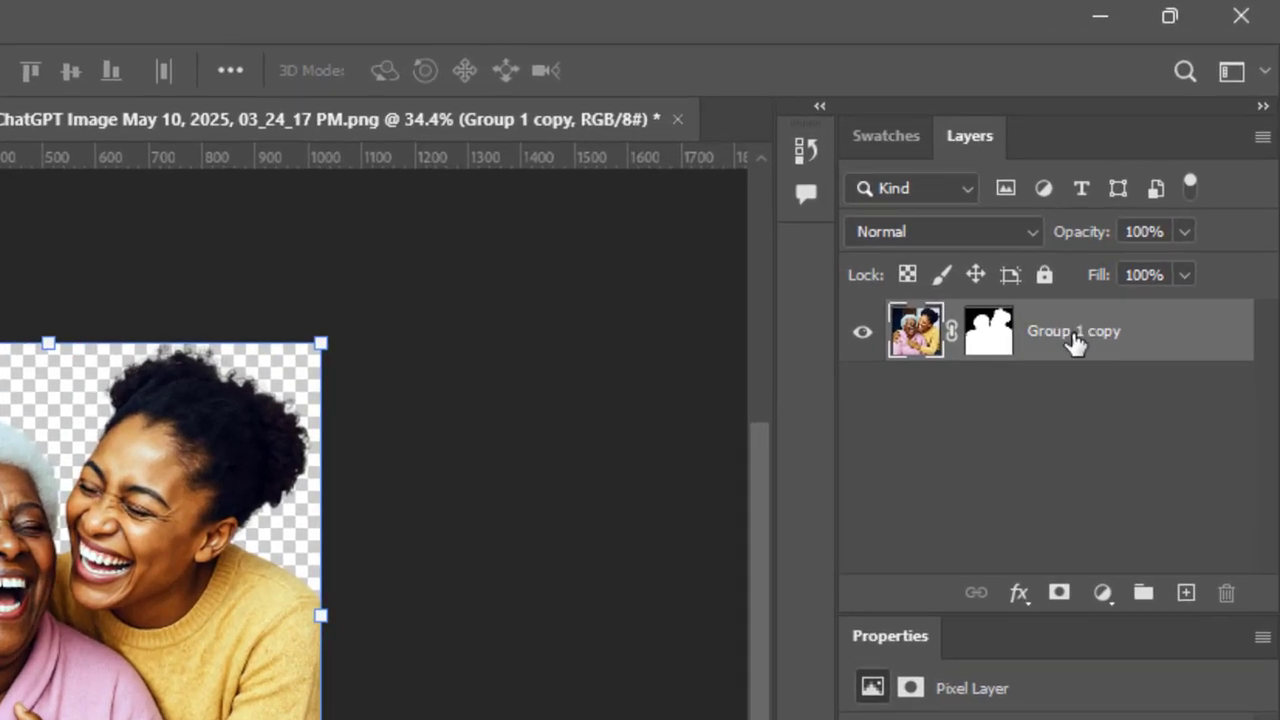
Step: Convert the Group 1 copy cutout to a smart object and copy it into the Untitled-1 flyer document
right_click(1124, 254)
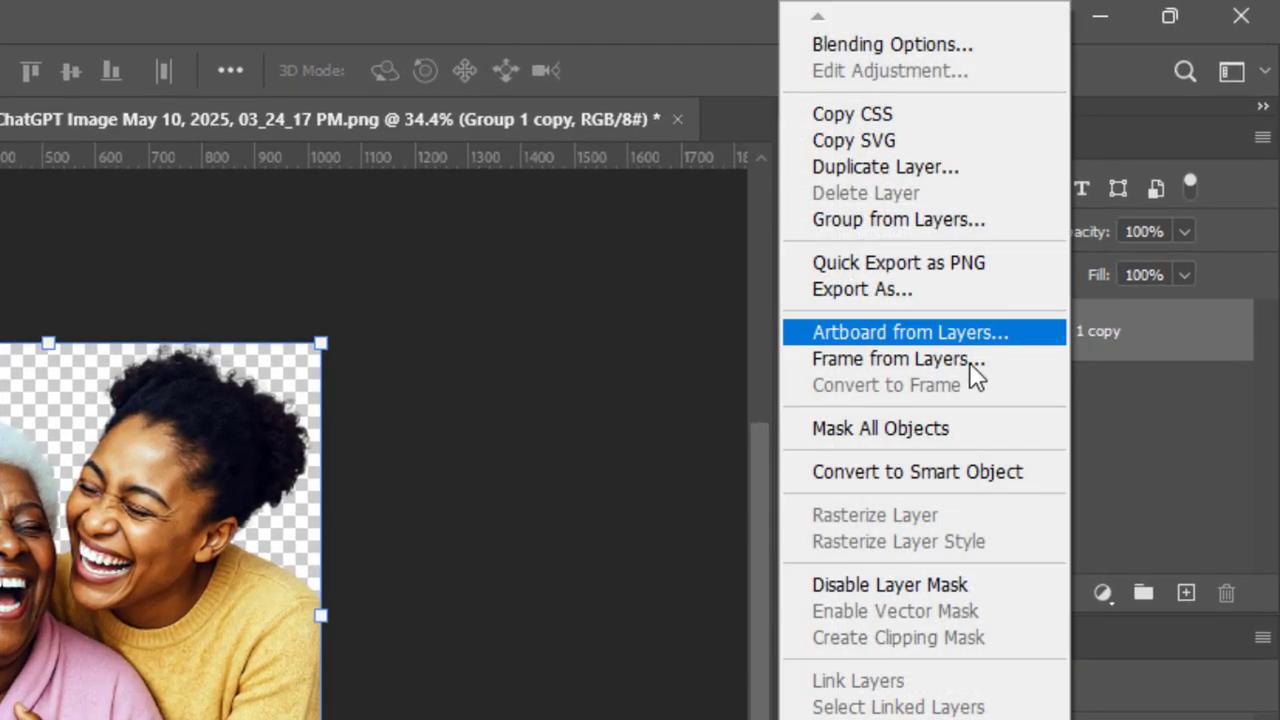
left_click(946, 471)
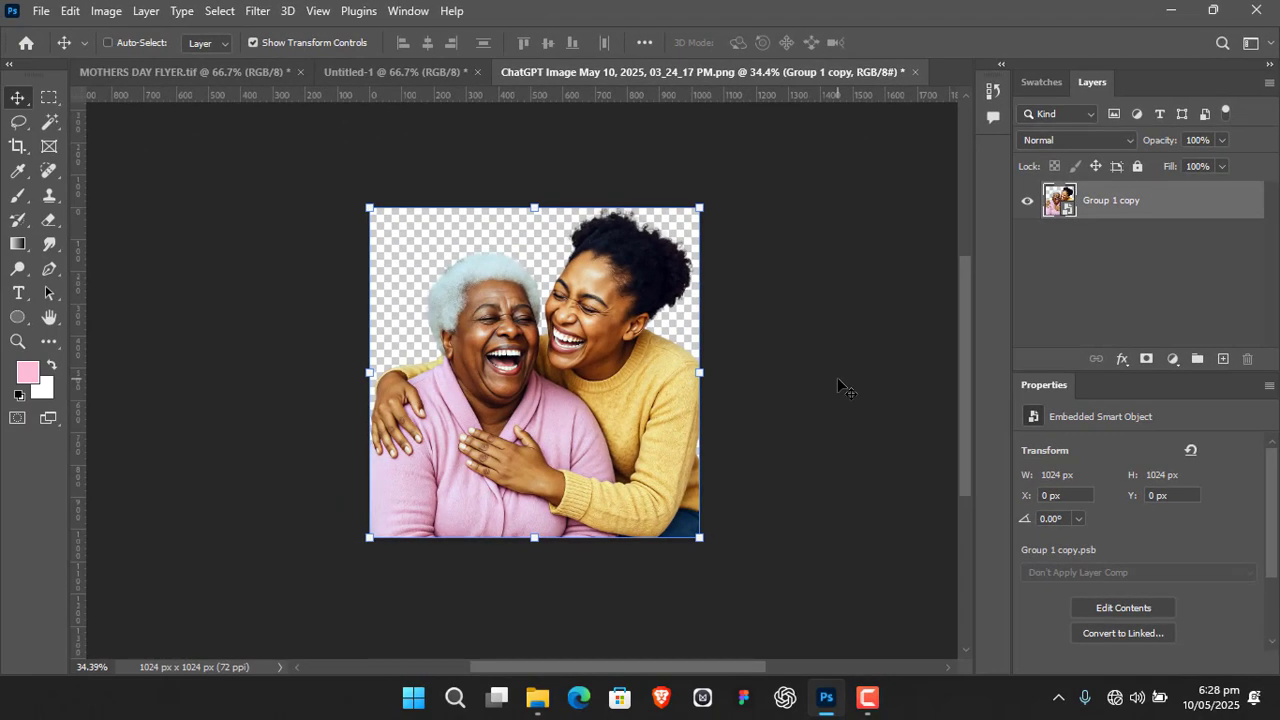
key("ctrl+plus")
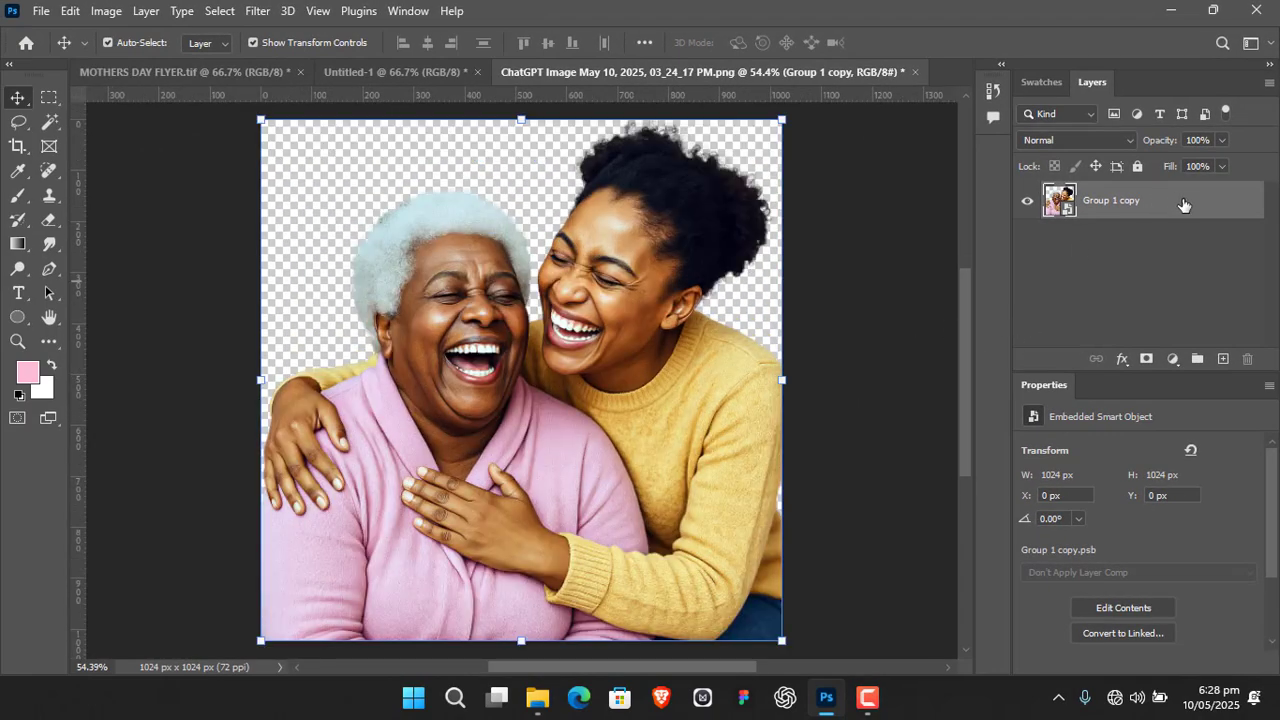
left_click_drag(1182, 204, 383, 72)
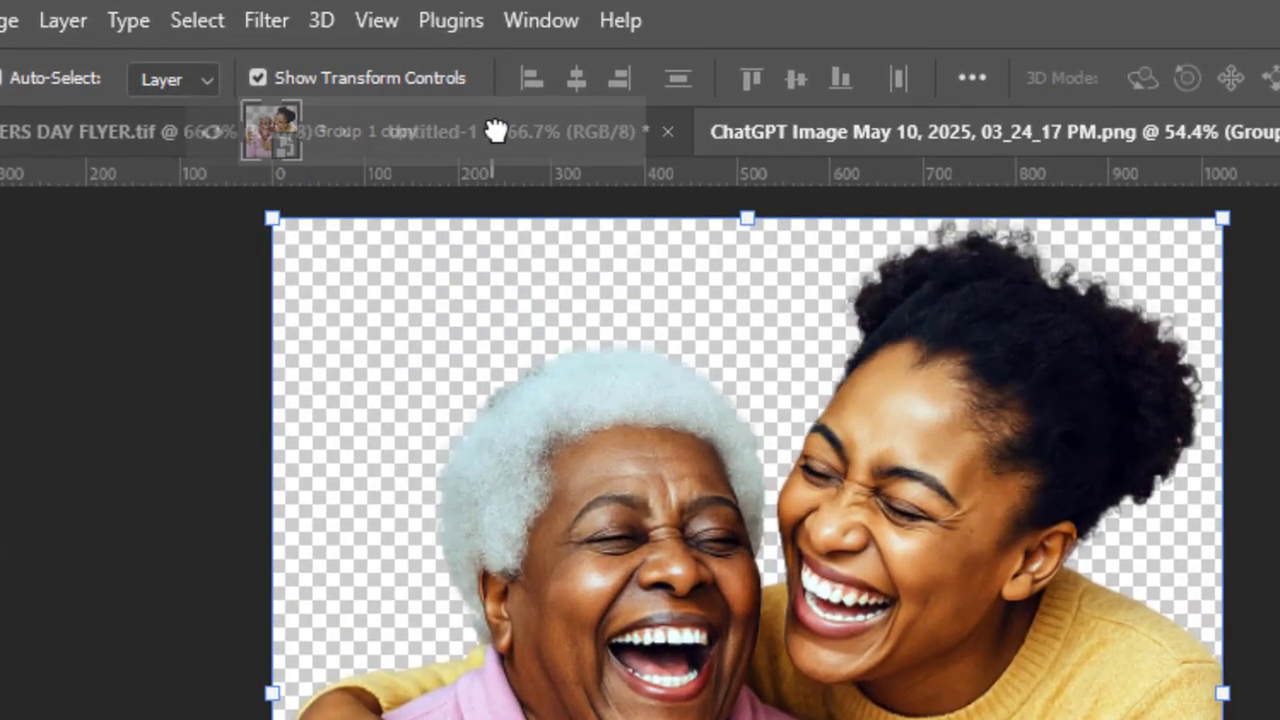
left_click_drag(495, 131, 760, 673)
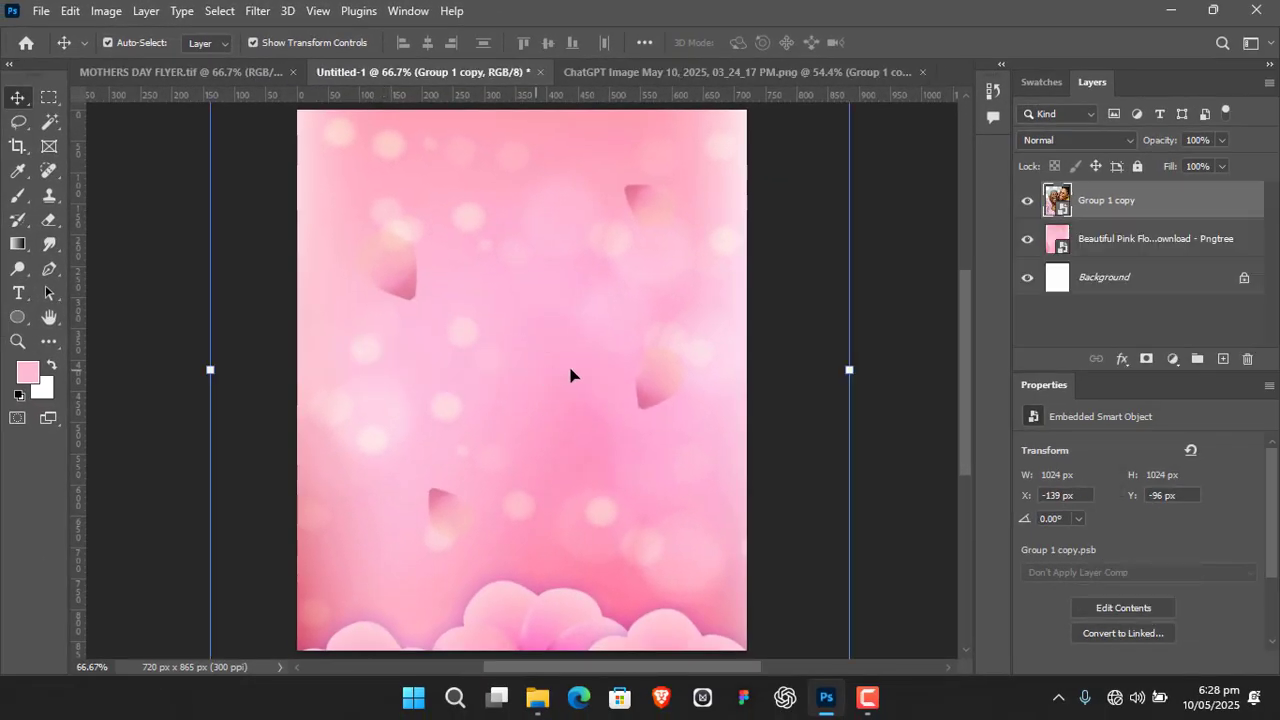
Step: Scale the cutout of the women to about 13.7% and center it at about X 360, Y 482 px on the flyer
left_click_drag(843, 370, 678, 369)
left_click_drag(207, 370, 332, 388)
left_click_drag(551, 359, 570, 398)
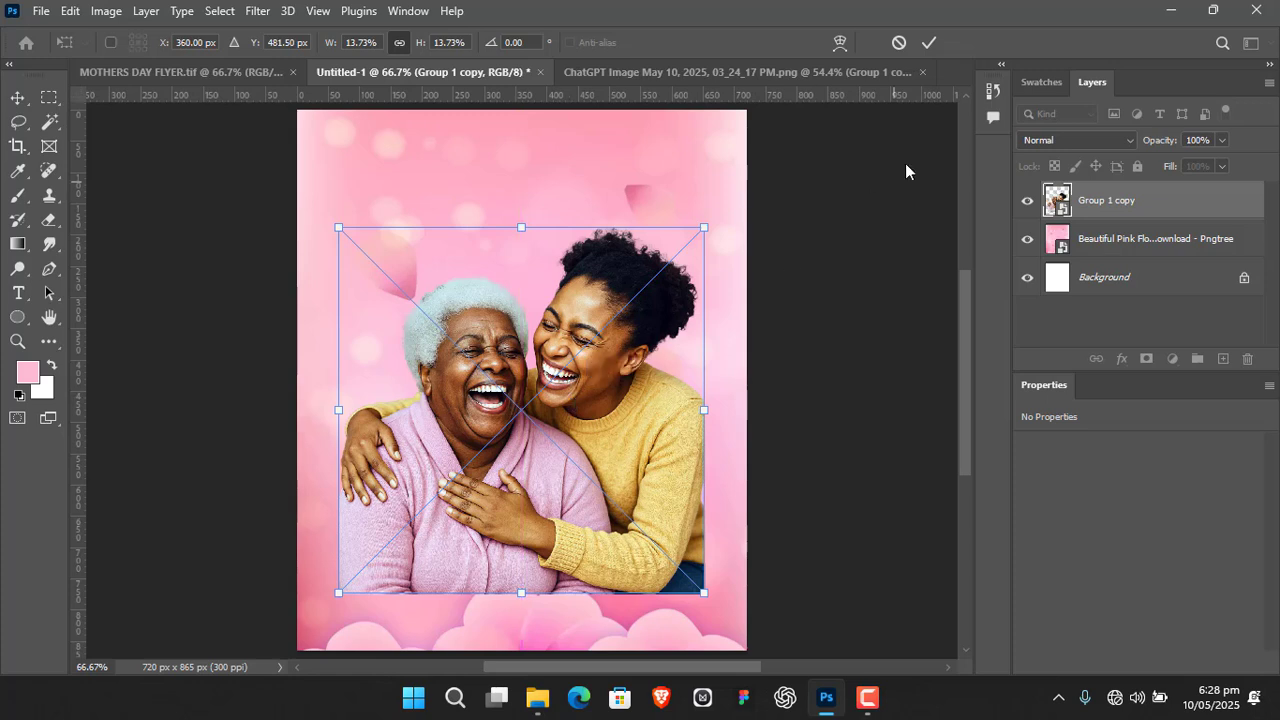
left_click(929, 42)
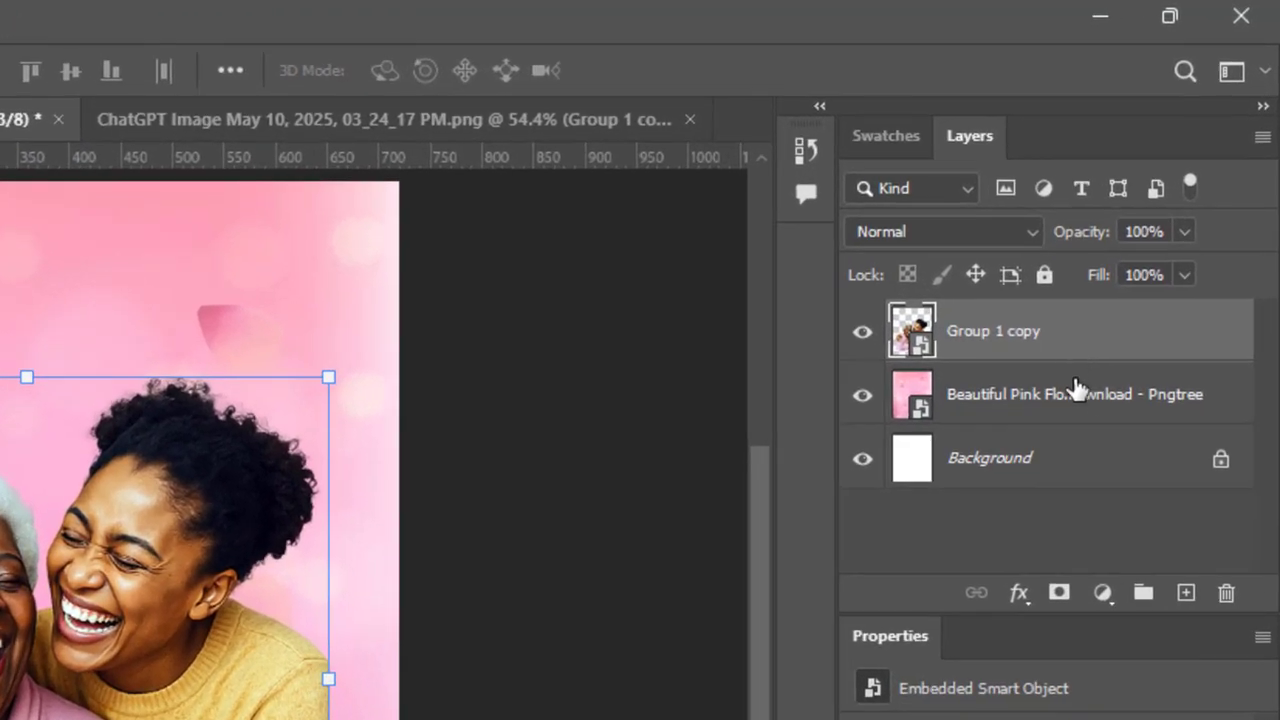
Step: Rename the pink floral background layer as BG
left_click(1076, 392)
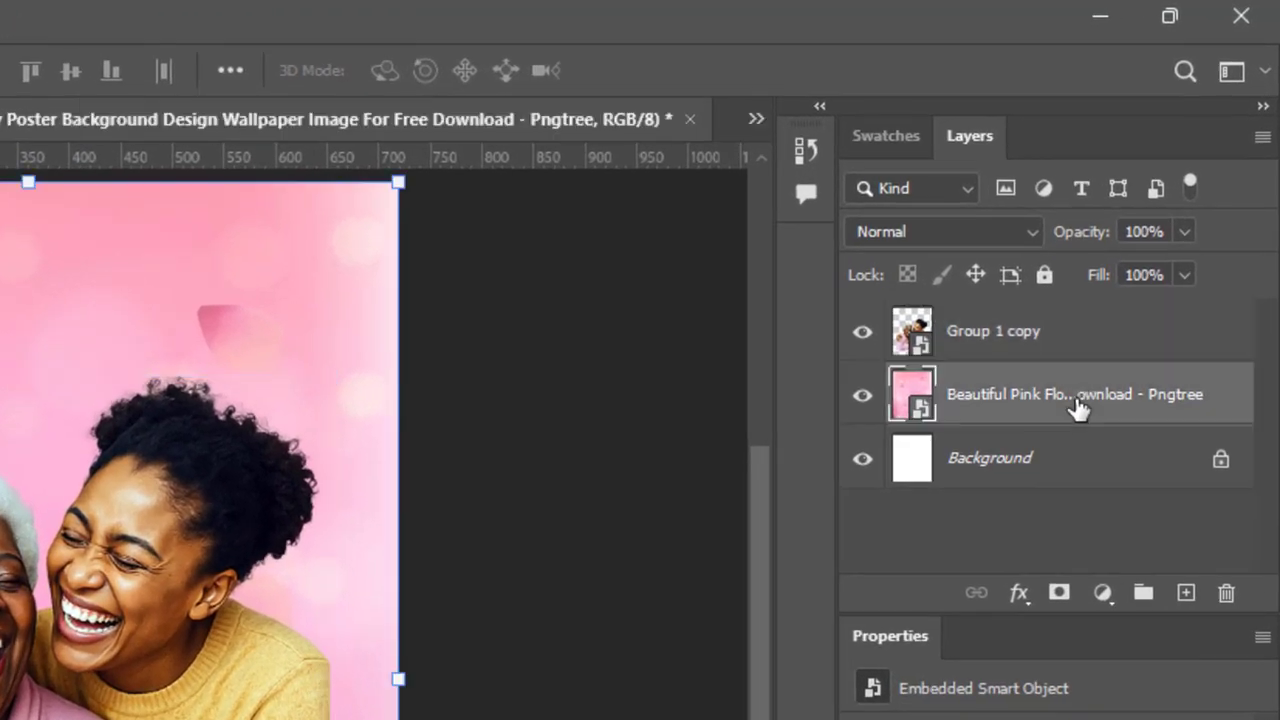
double_click(1030, 396)
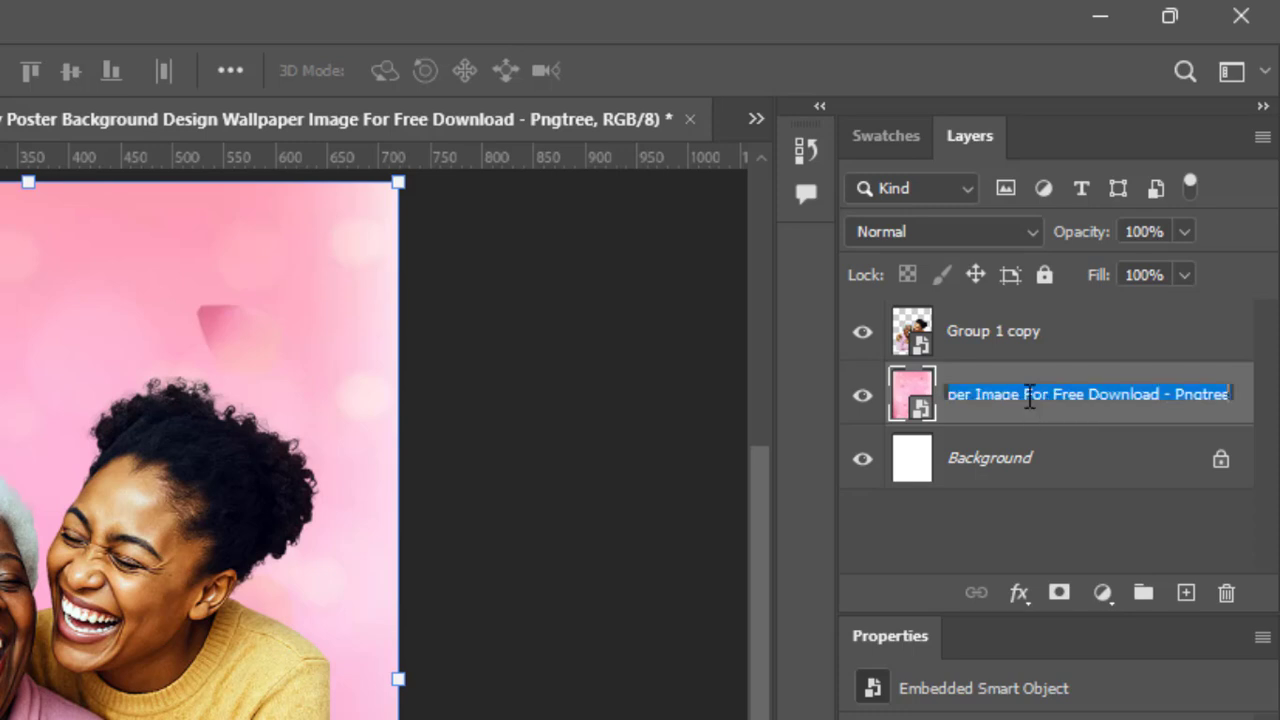
type("BG")
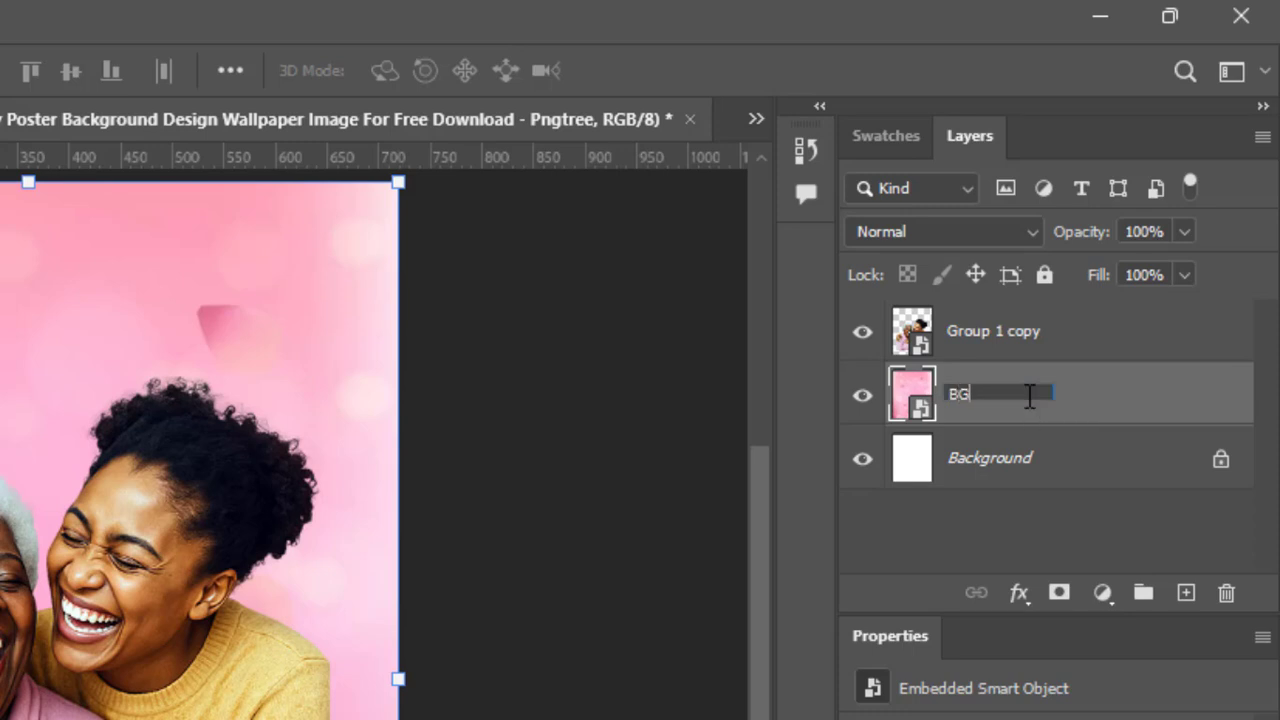
key("Return")
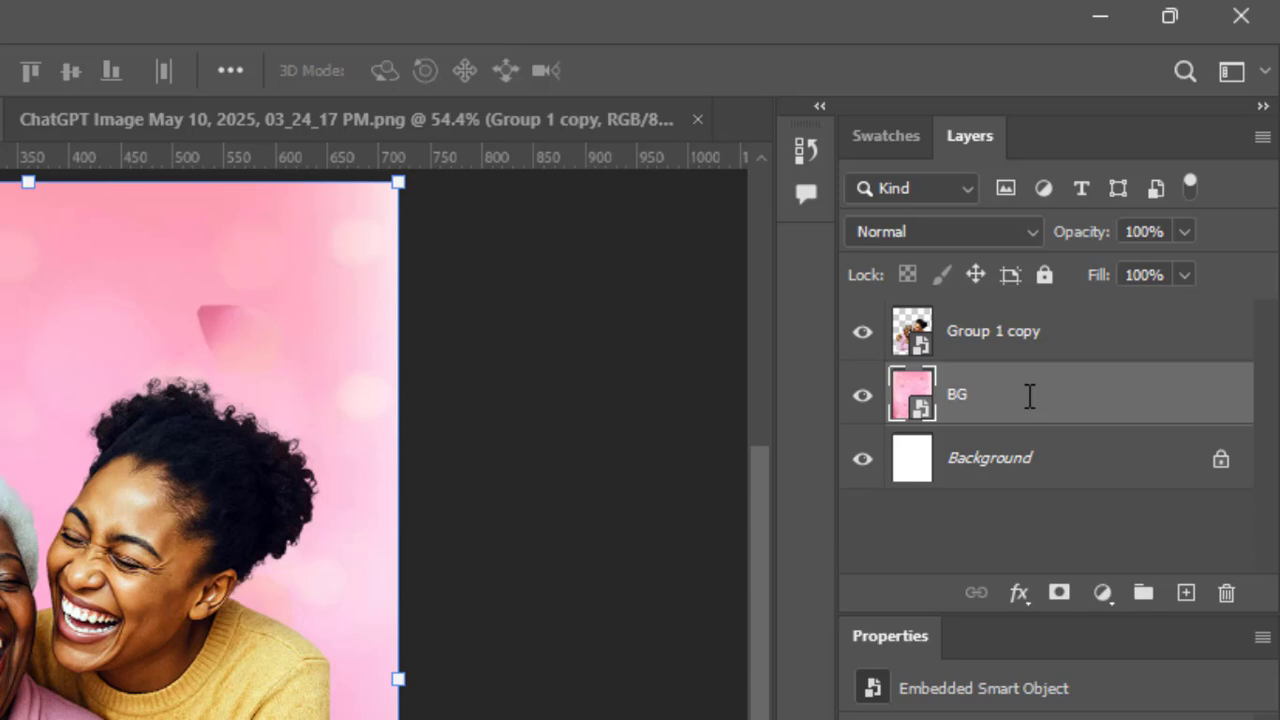
Step: Duplicate the BG layer, move the copy above the women's cutout, and clip it to the cutout
left_click_drag(1043, 401, 1186, 593)
left_click_drag(1074, 400, 1050, 316)
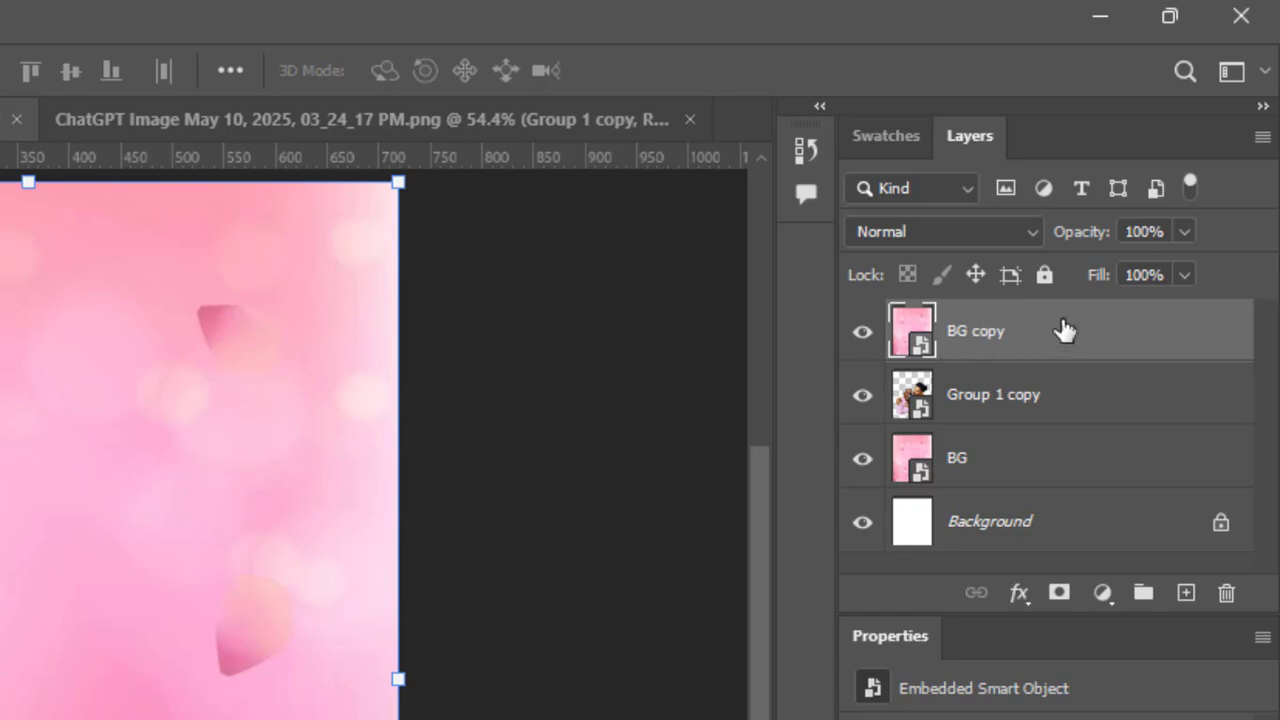
right_click(1111, 336)
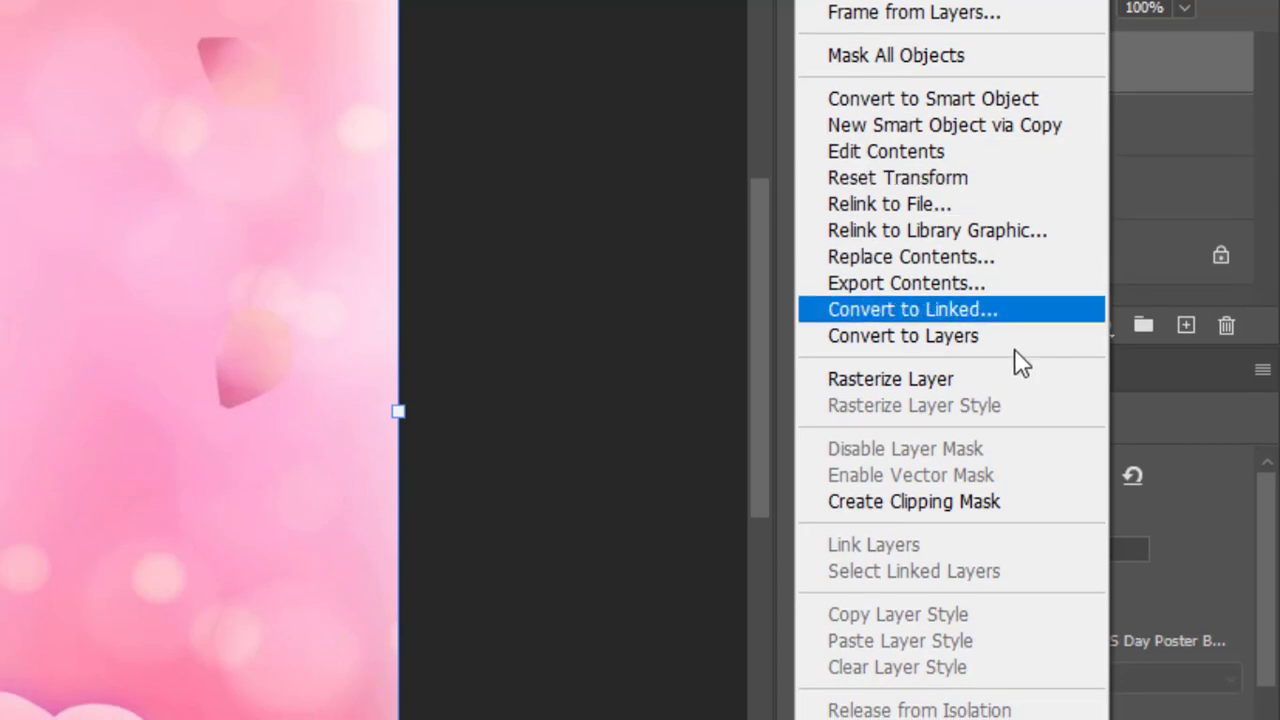
left_click(969, 498)
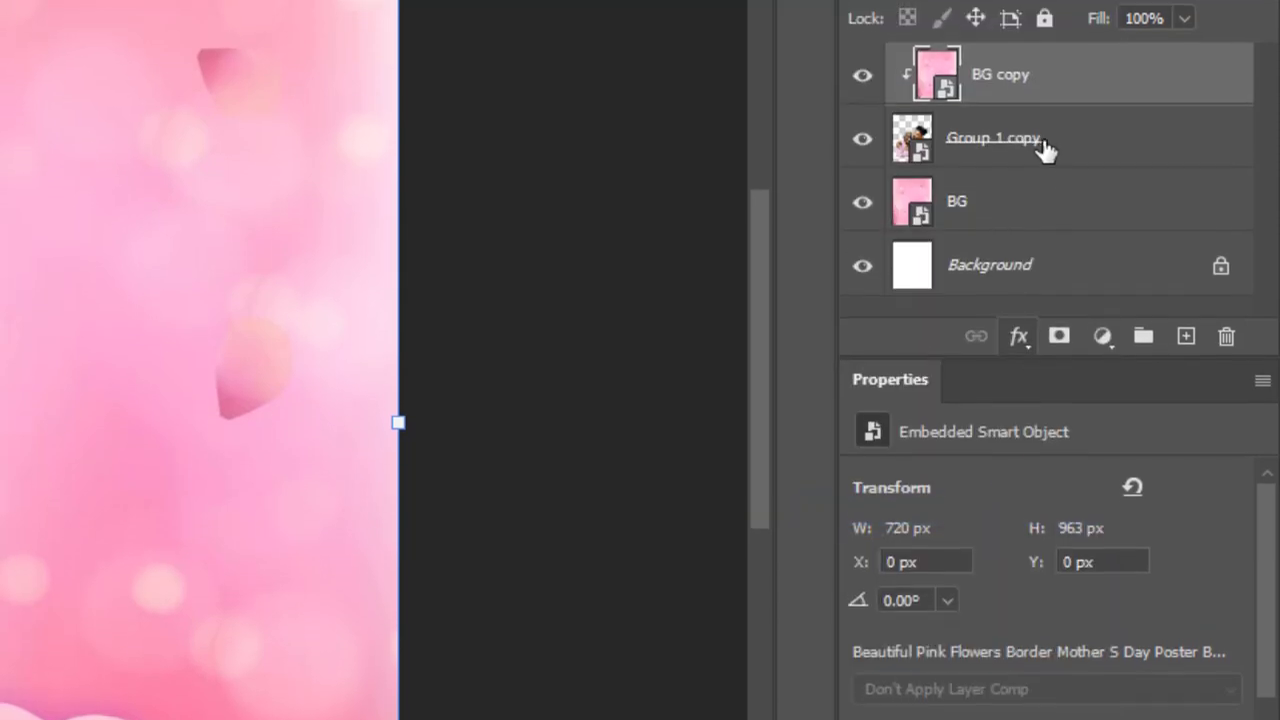
Step: Set the clipped BG copy's blend mode to Soft Light and apply the Average blur filter to it
left_click(1022, 162)
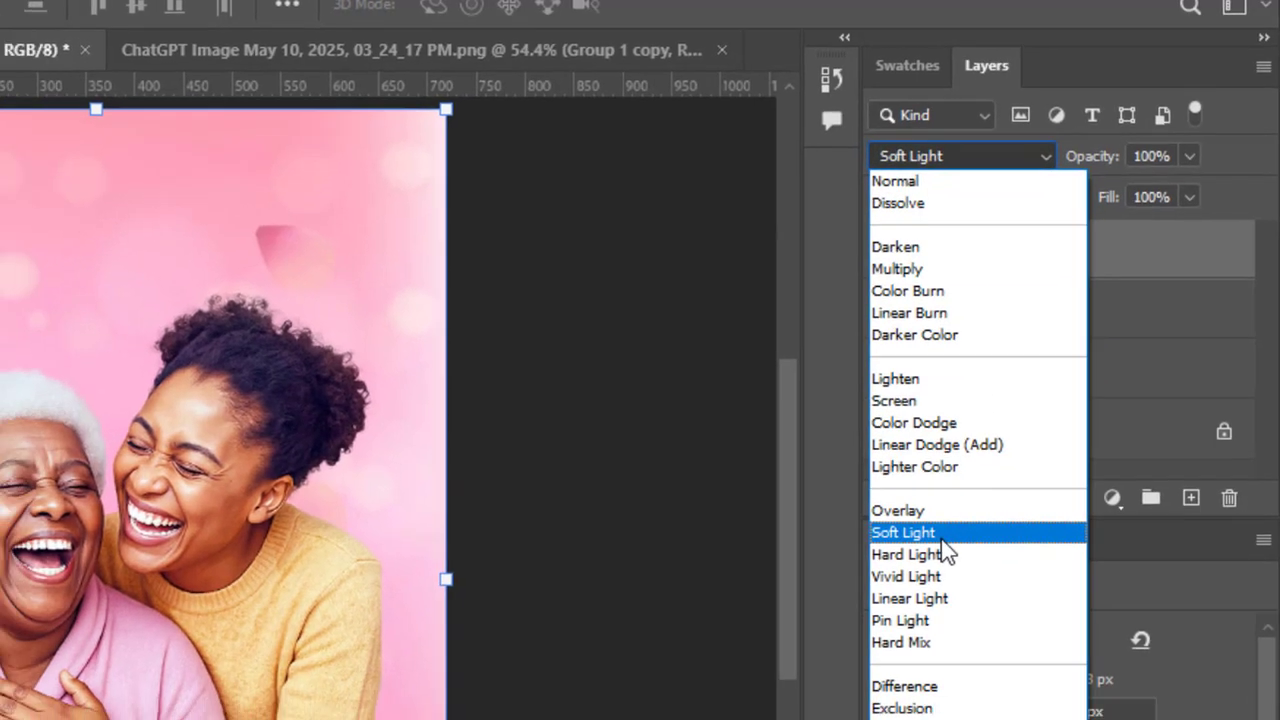
left_click(924, 566)
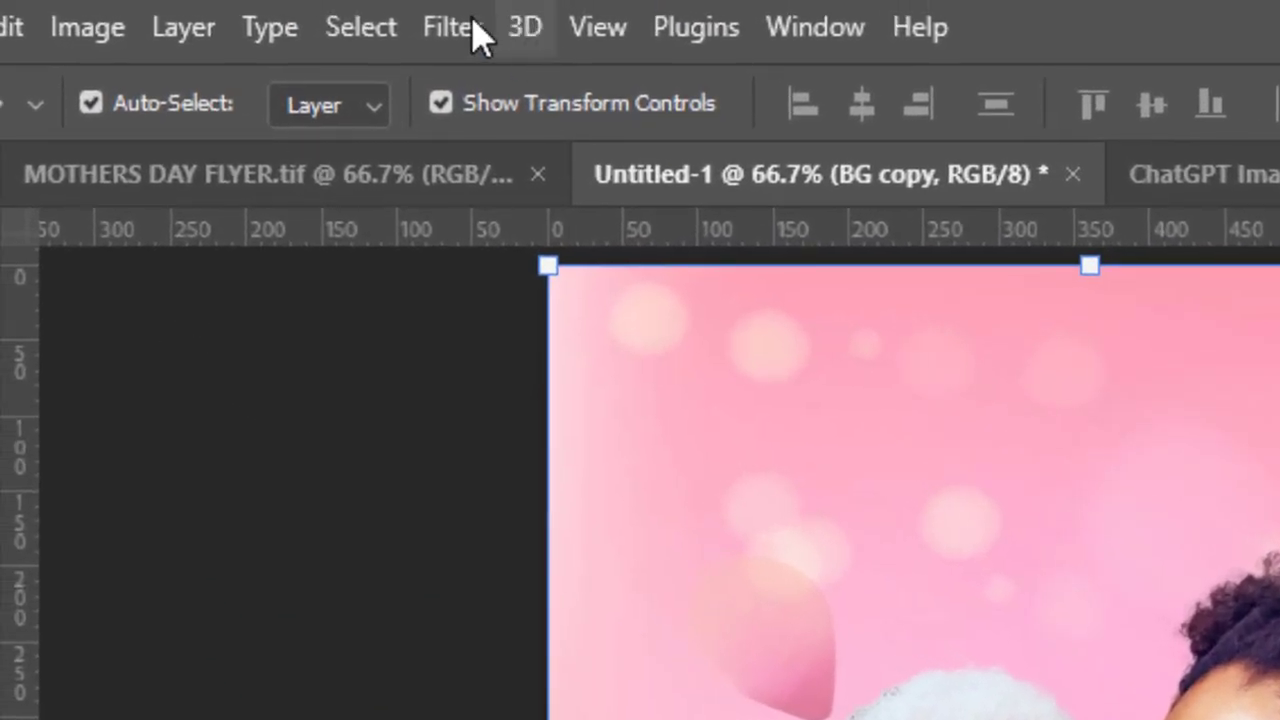
left_click(478, 30)
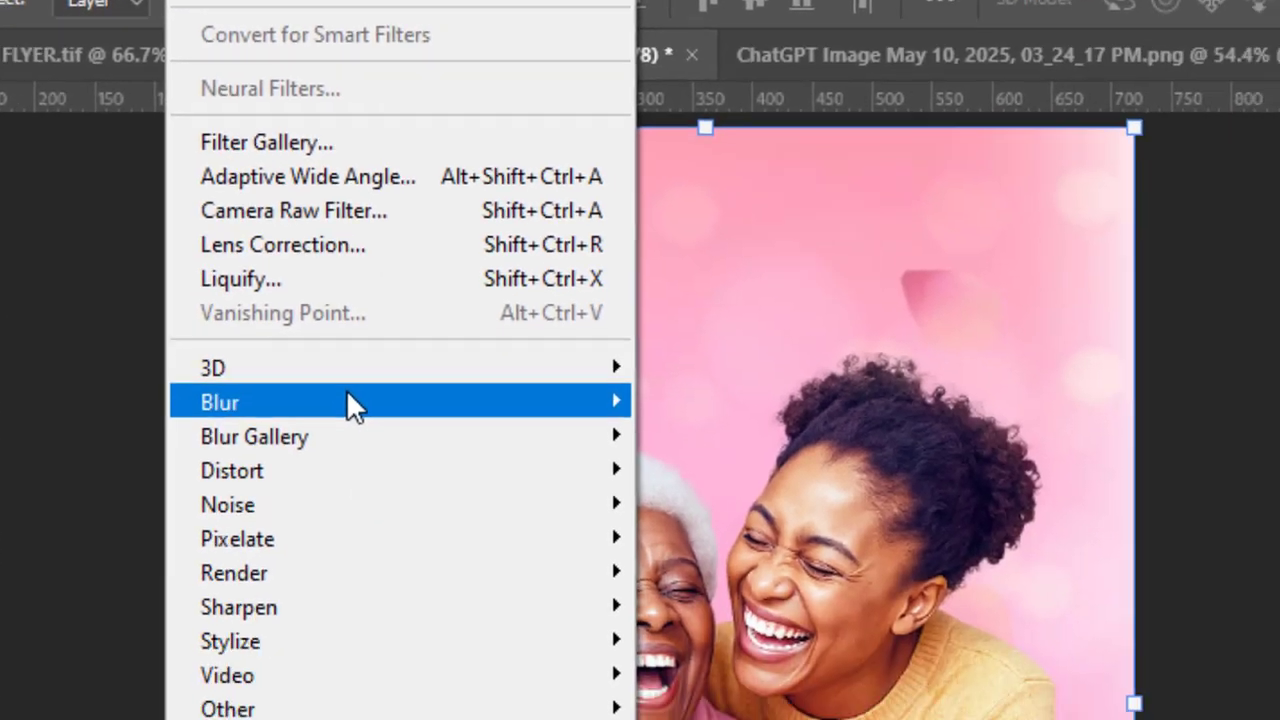
mouse_move(246, 329)
left_click(563, 326)
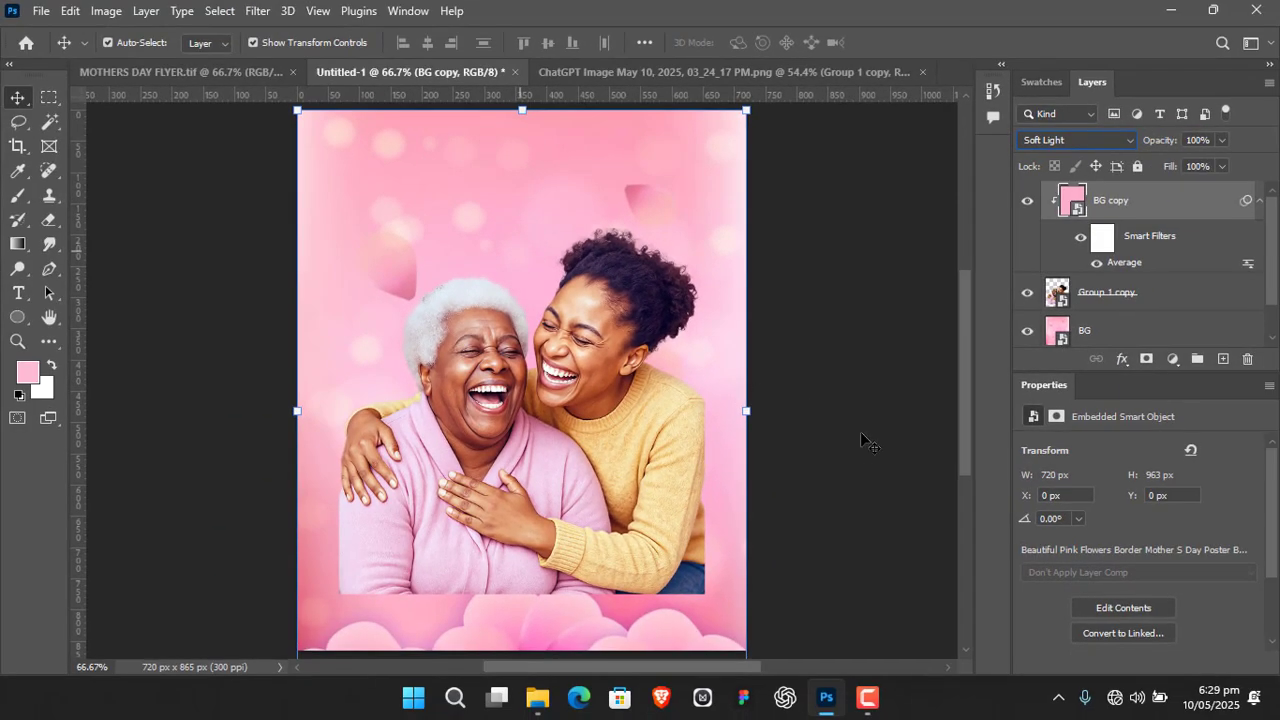
left_click_drag(862, 440, 840, 423)
left_click_drag(858, 347, 857, 371)
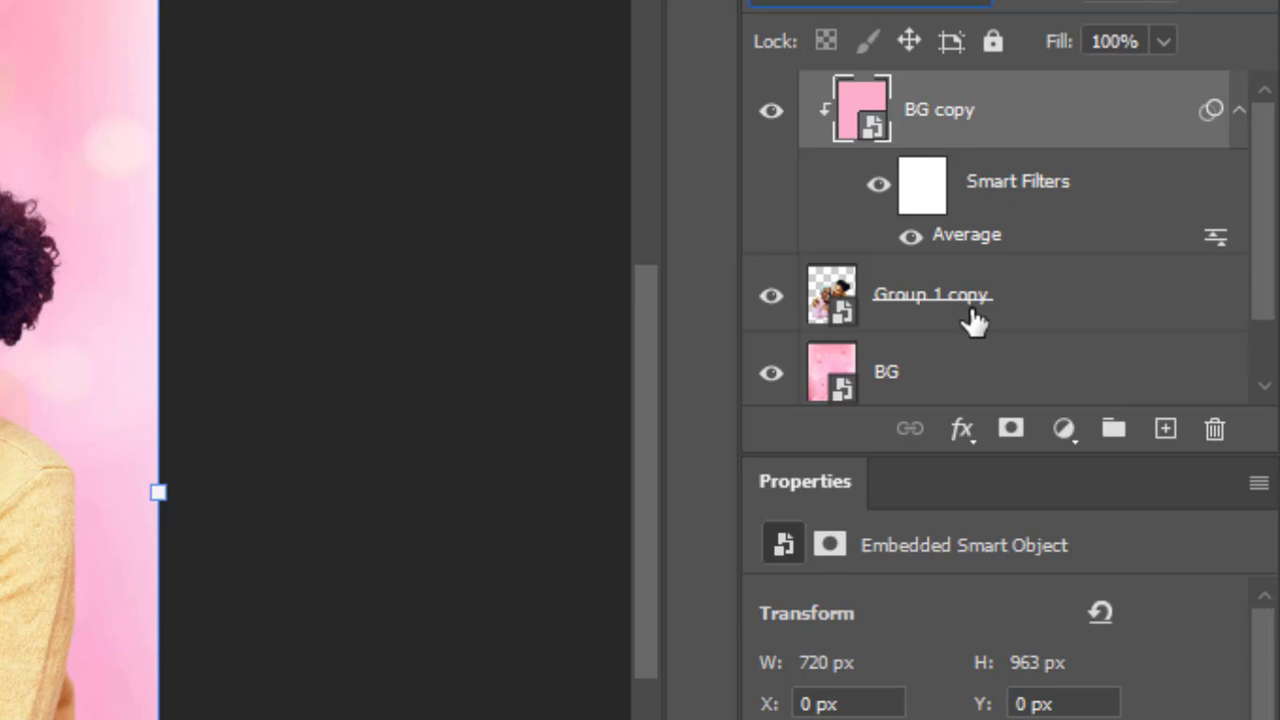
Step: Rename the Group 1 copy cutout layer as IMAGE
left_click(1124, 299)
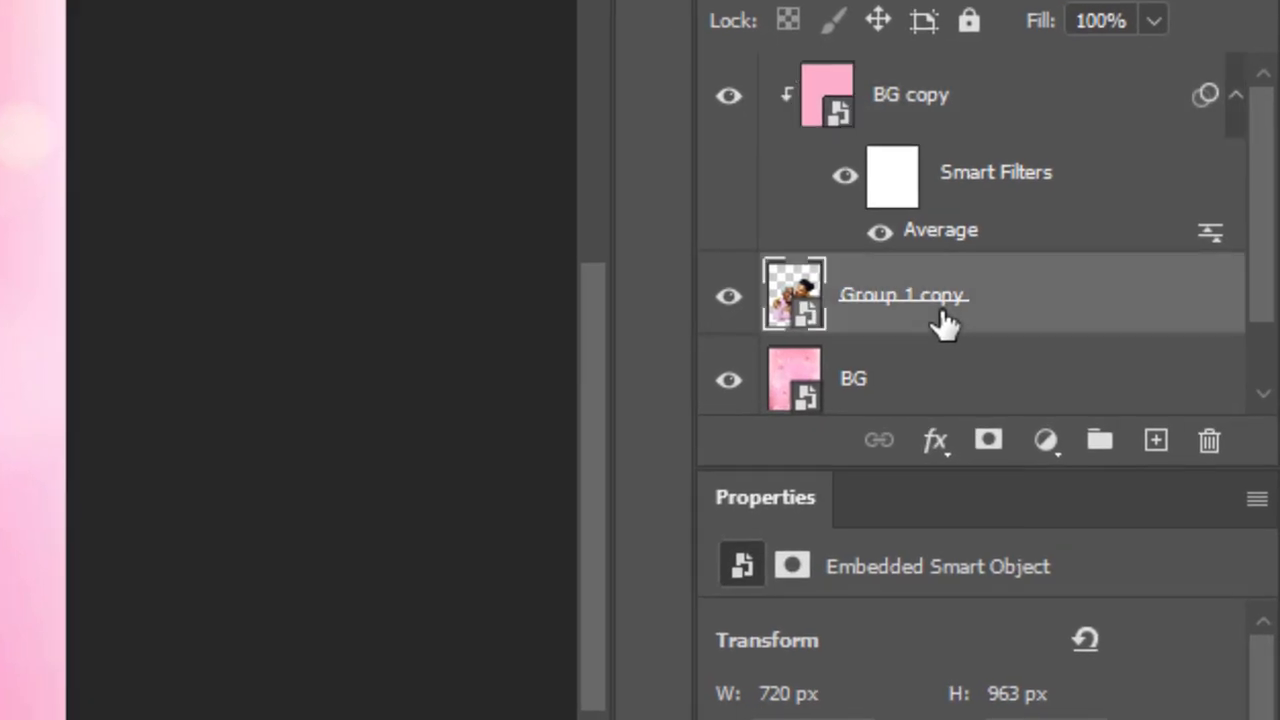
double_click(897, 296)
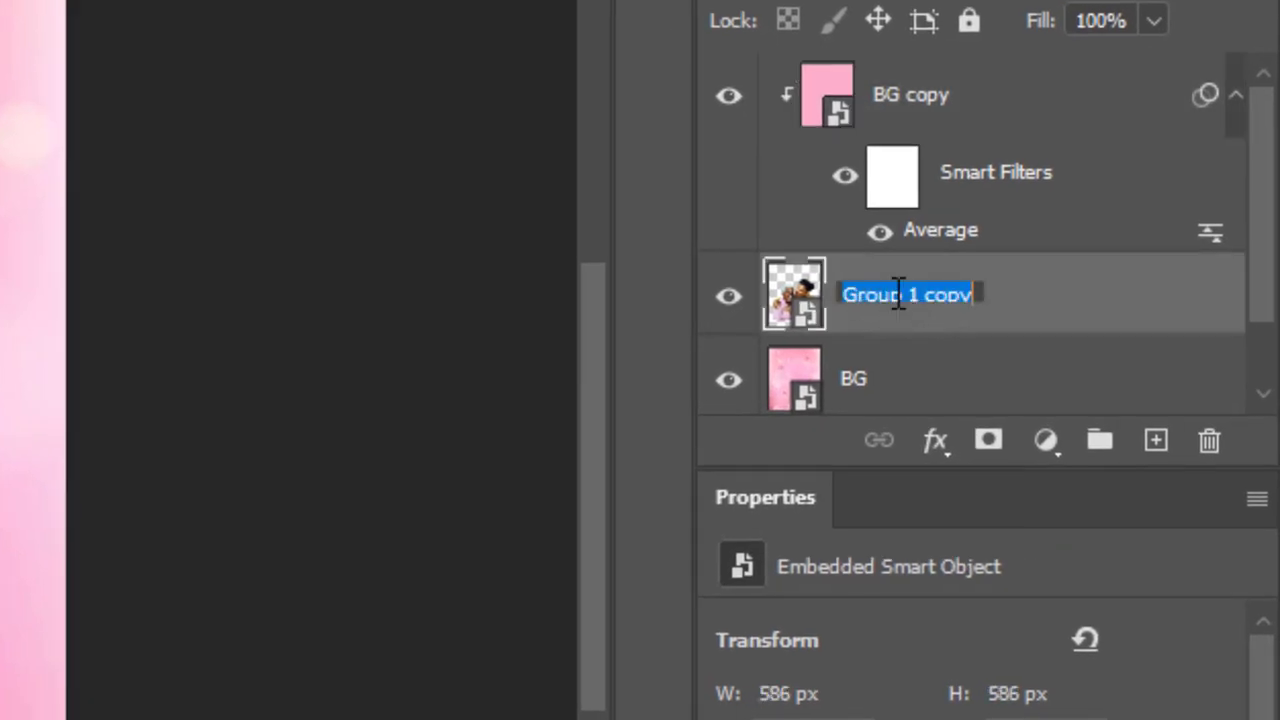
key("BackSpace")
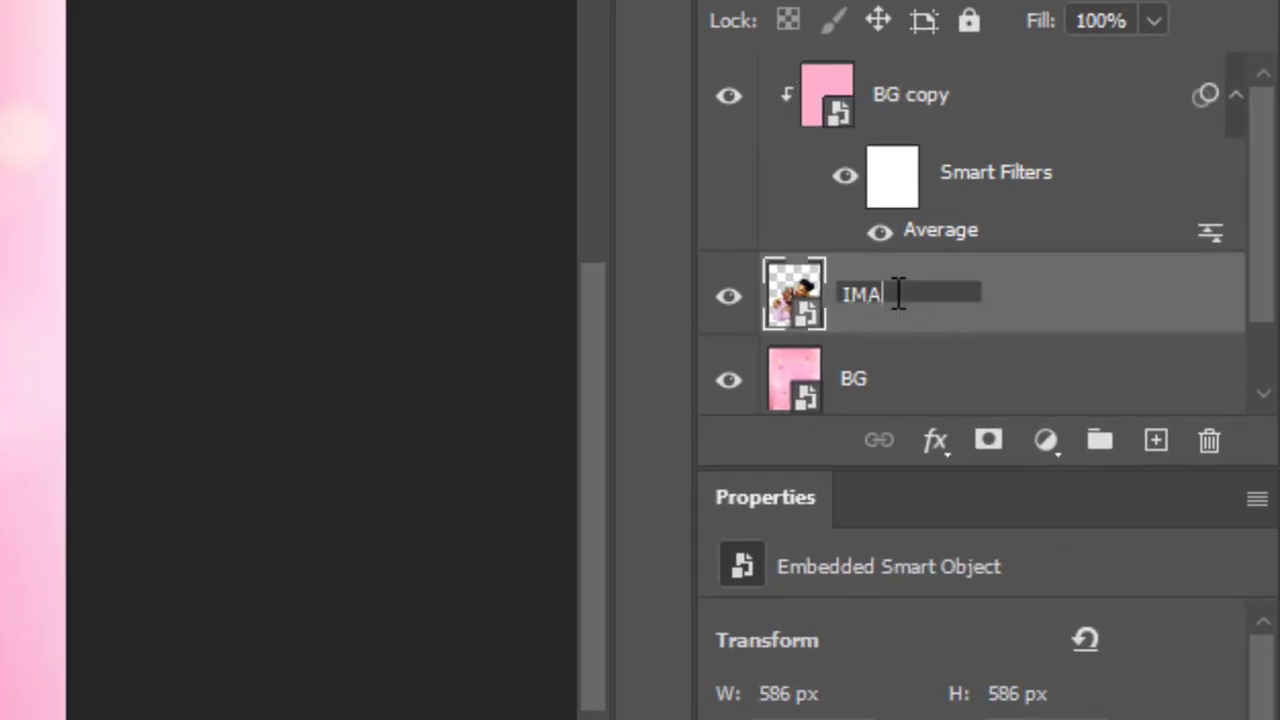
type("IMAGE")
key("Return")
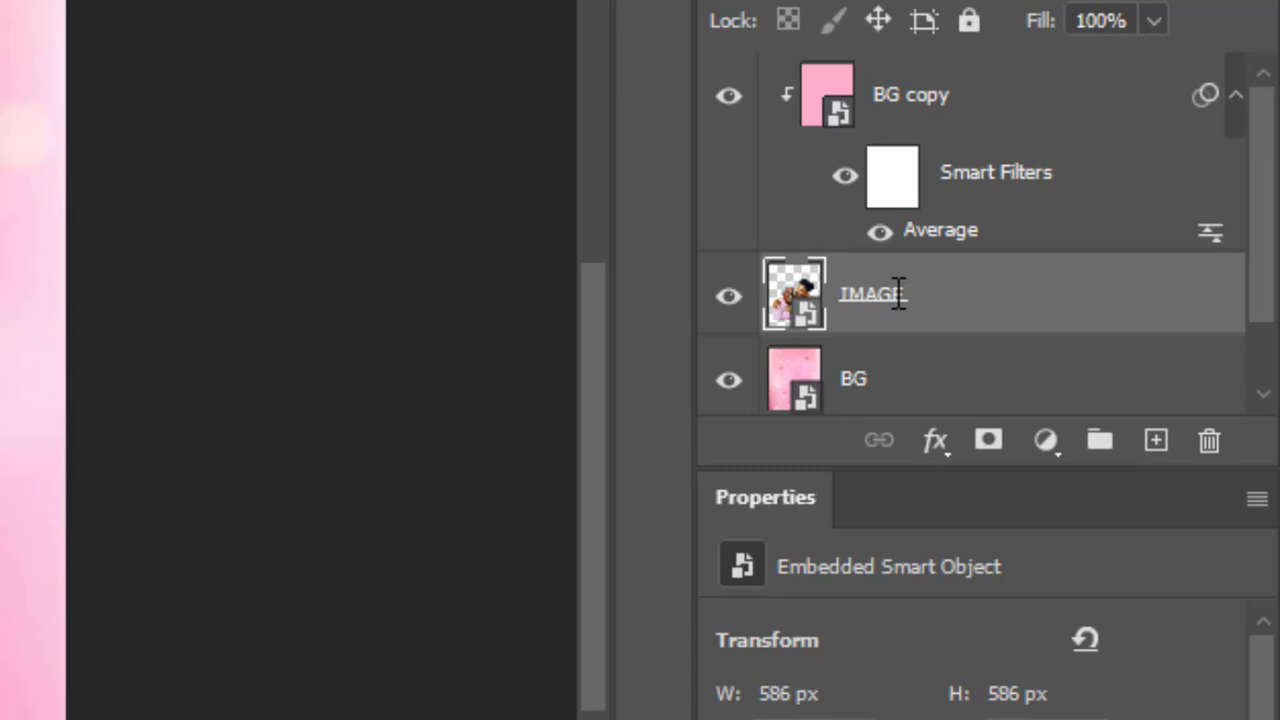
Step: Add a layer mask to IMAGE and fade the cutout's lower and side edges into the background with a soft 283 px black brush
left_click(989, 443)
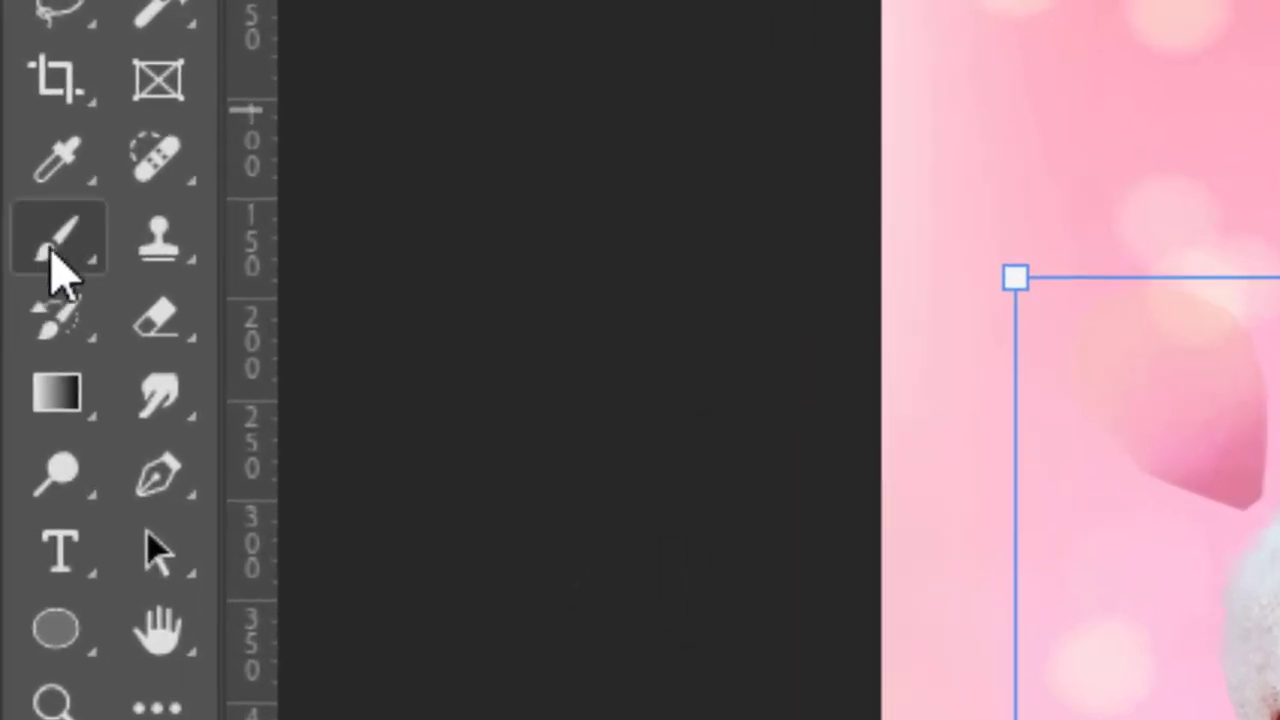
left_click(55, 245)
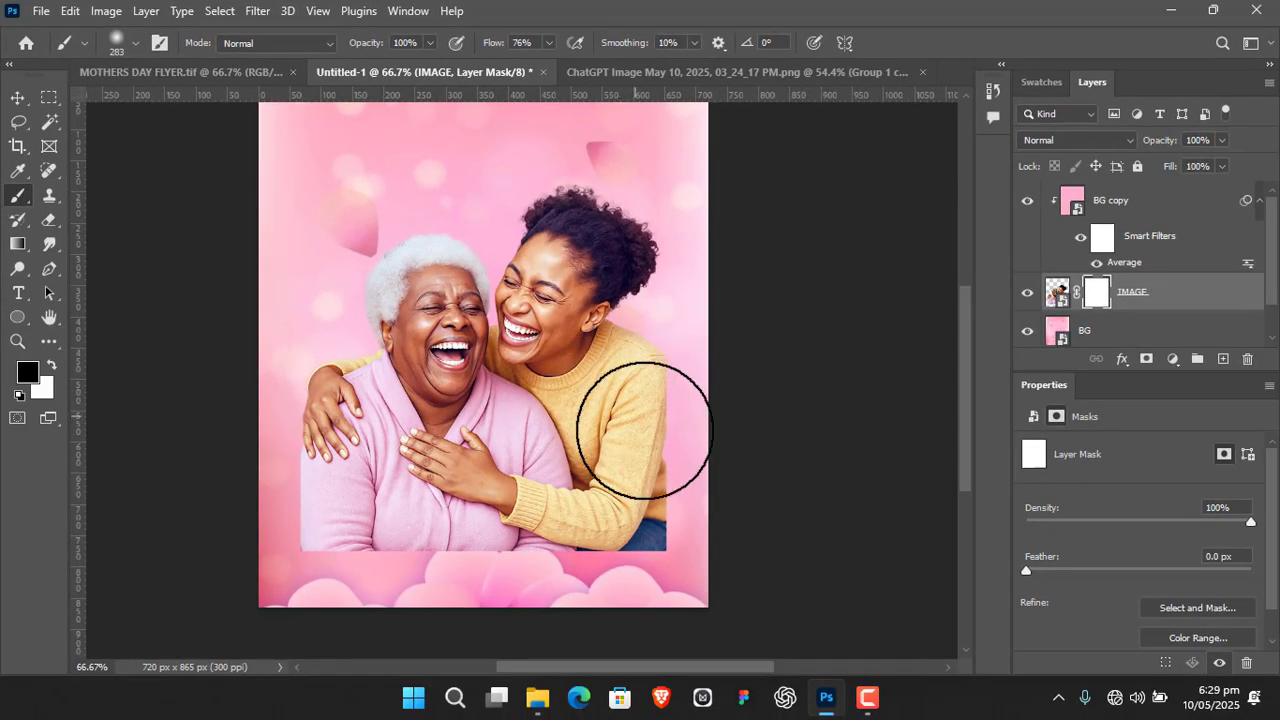
left_click_drag(546, 492, 530, 432)
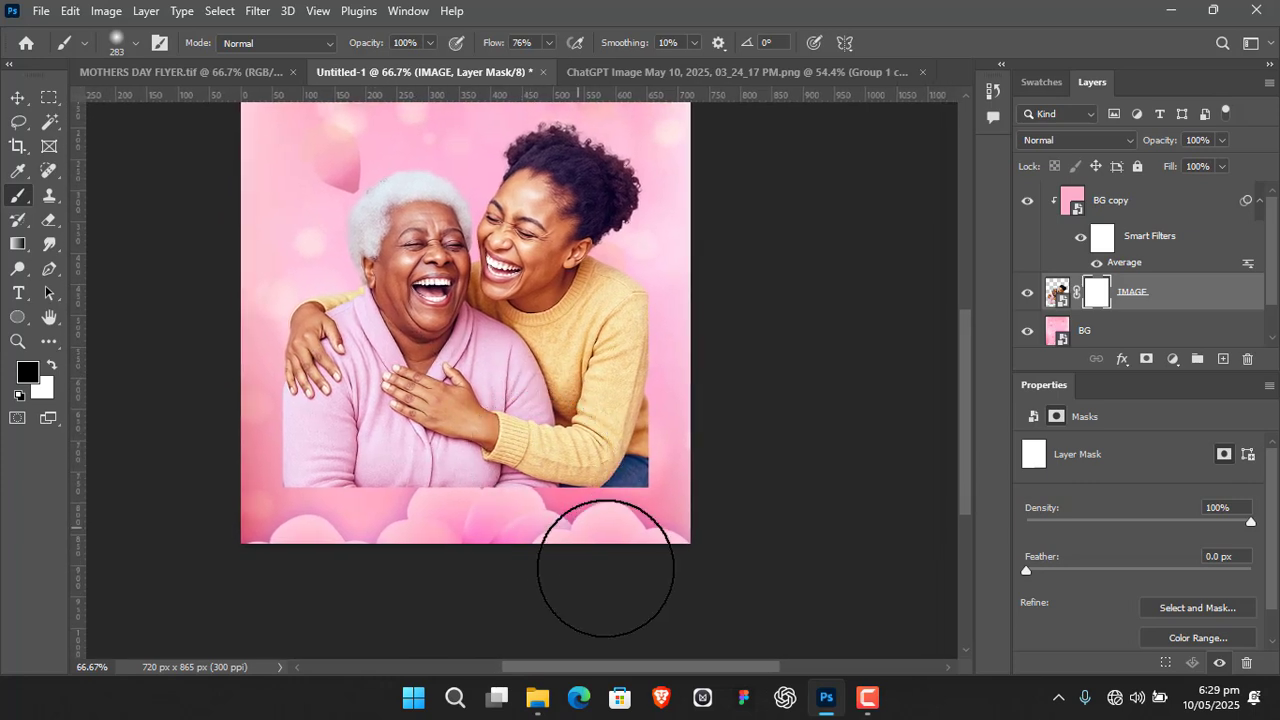
mouse_move(652, 547)
left_mouse_down()
mouse_move(586, 586)
mouse_move(623, 554)
mouse_move(535, 588)
mouse_move(581, 538)
mouse_move(445, 574)
mouse_move(485, 536)
mouse_move(372, 550)
mouse_move(247, 523)
mouse_move(300, 563)
mouse_move(272, 525)
mouse_move(457, 576)
mouse_move(463, 556)
mouse_move(242, 538)
mouse_move(244, 511)
mouse_move(399, 588)
mouse_move(432, 566)
mouse_move(250, 518)
mouse_move(201, 435)
mouse_move(226, 478)
mouse_move(226, 435)
mouse_move(251, 464)
mouse_move(253, 447)
mouse_move(305, 541)
mouse_move(303, 493)
mouse_move(348, 557)
mouse_move(386, 525)
mouse_move(467, 600)
mouse_move(455, 503)
mouse_move(505, 578)
mouse_move(533, 551)
mouse_move(503, 528)
mouse_move(571, 532)
mouse_move(616, 556)
mouse_move(681, 517)
mouse_move(700, 411)
mouse_move(723, 485)
mouse_move(685, 313)
mouse_move(724, 514)
mouse_move(705, 456)
mouse_move(699, 539)
mouse_move(678, 510)
mouse_move(658, 588)
mouse_move(692, 384)
mouse_move(686, 511)
mouse_move(634, 584)
mouse_move(620, 574)
mouse_move(673, 539)
mouse_move(652, 544)
mouse_move(733, 362)
mouse_move(709, 331)
mouse_move(717, 466)
mouse_move(559, 558)
mouse_move(513, 544)
mouse_move(459, 558)
mouse_move(287, 528)
mouse_move(231, 485)
mouse_move(223, 410)
mouse_move(214, 448)
mouse_move(234, 414)
mouse_move(246, 524)
mouse_move(497, 532)
mouse_move(526, 562)
mouse_move(678, 536)
mouse_move(690, 446)
mouse_move(729, 400)
mouse_move(560, 526)
left_mouse_up()
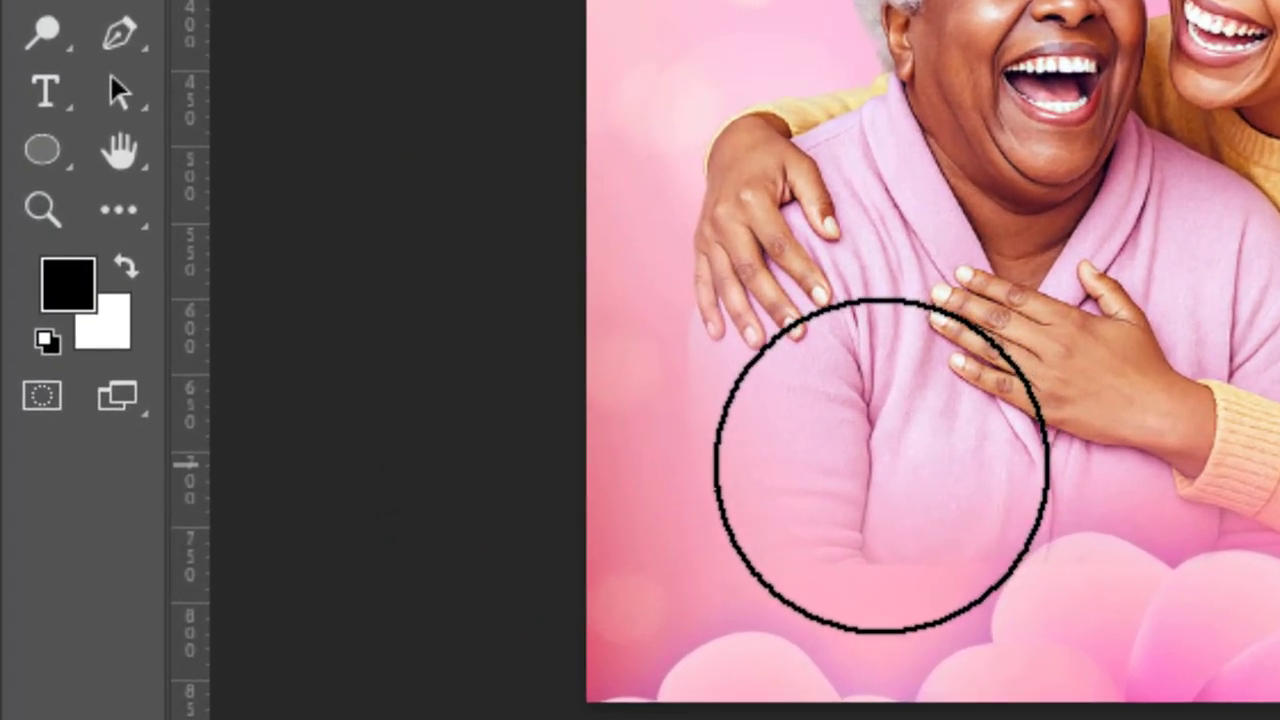
left_click(127, 266)
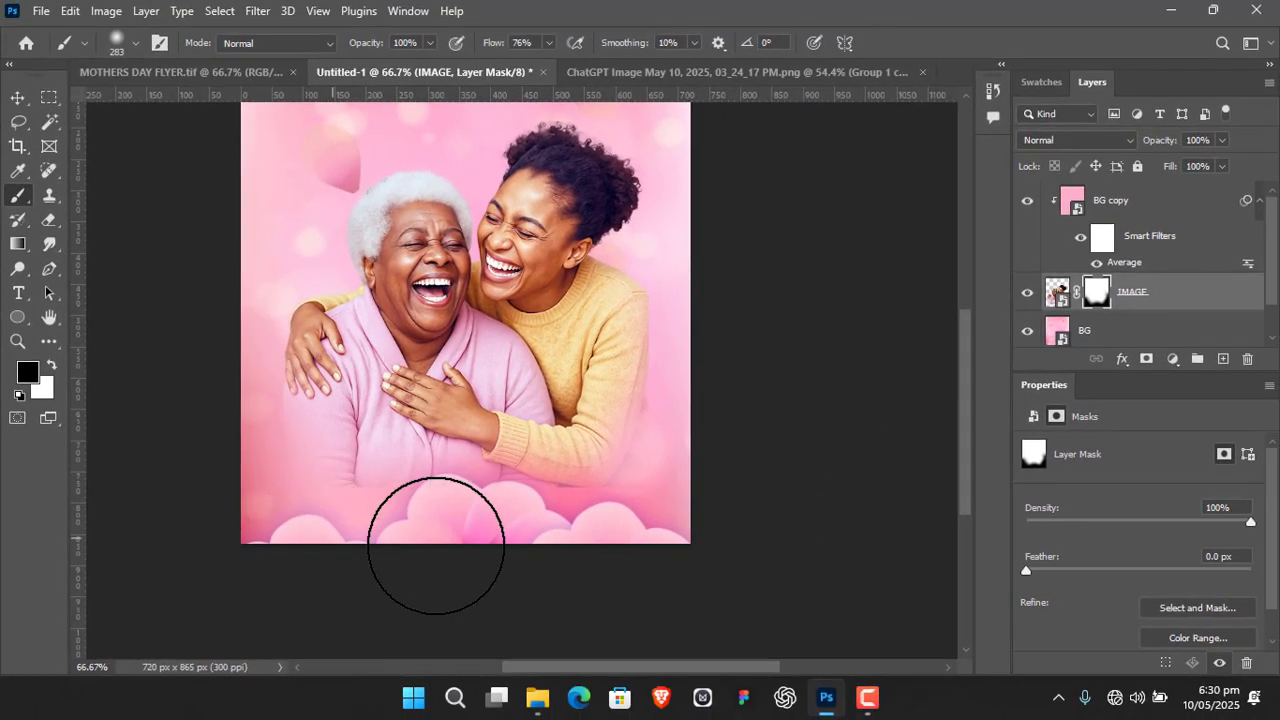
mouse_move(223, 320)
left_mouse_down()
mouse_move(354, 380)
mouse_move(265, 403)
left_mouse_up()
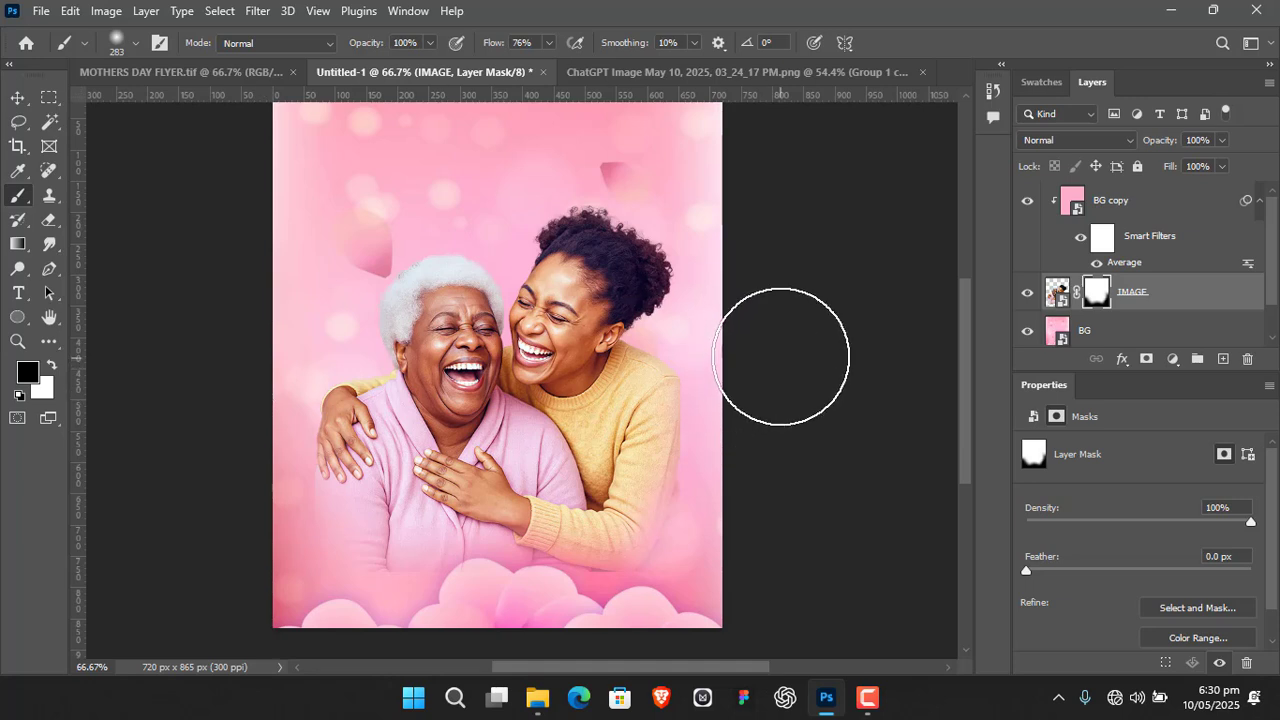
key("v")
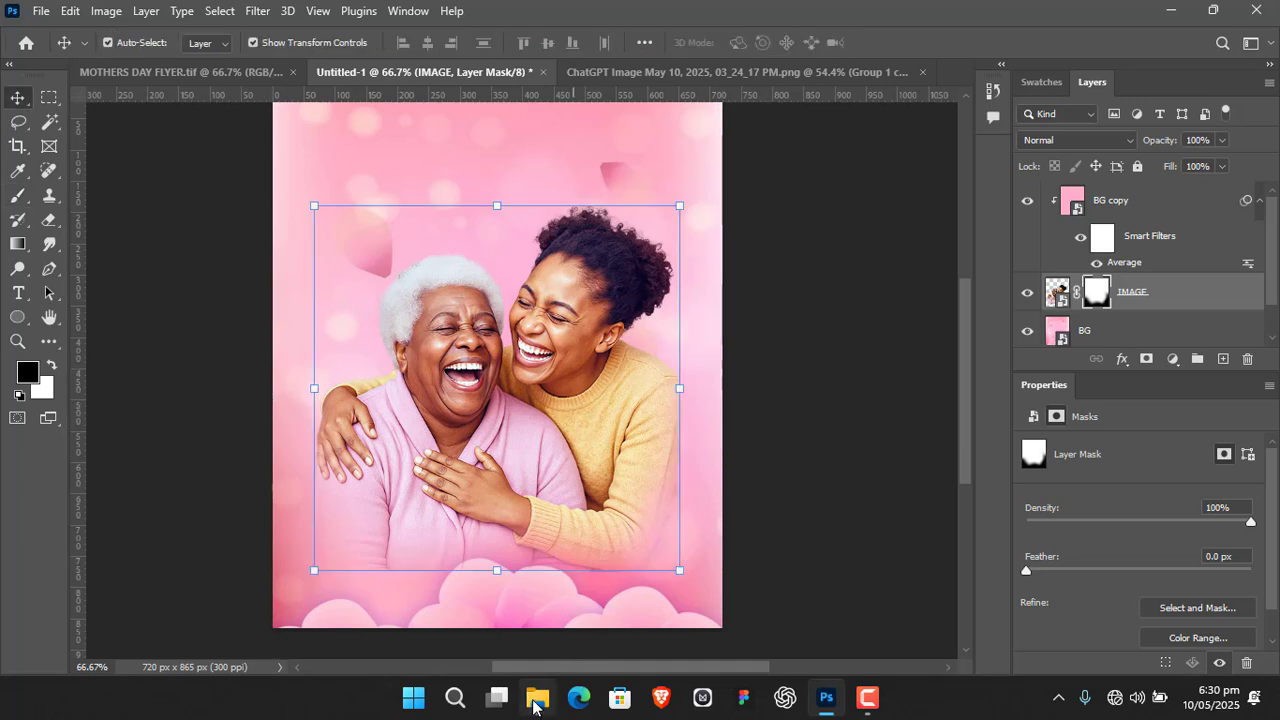
left_click(845, 418)
Step: Place the Happy Mother's Day lettering image above the women, scaled to 3.59% and centered at about X 254, Y 144 px
left_click(538, 698)
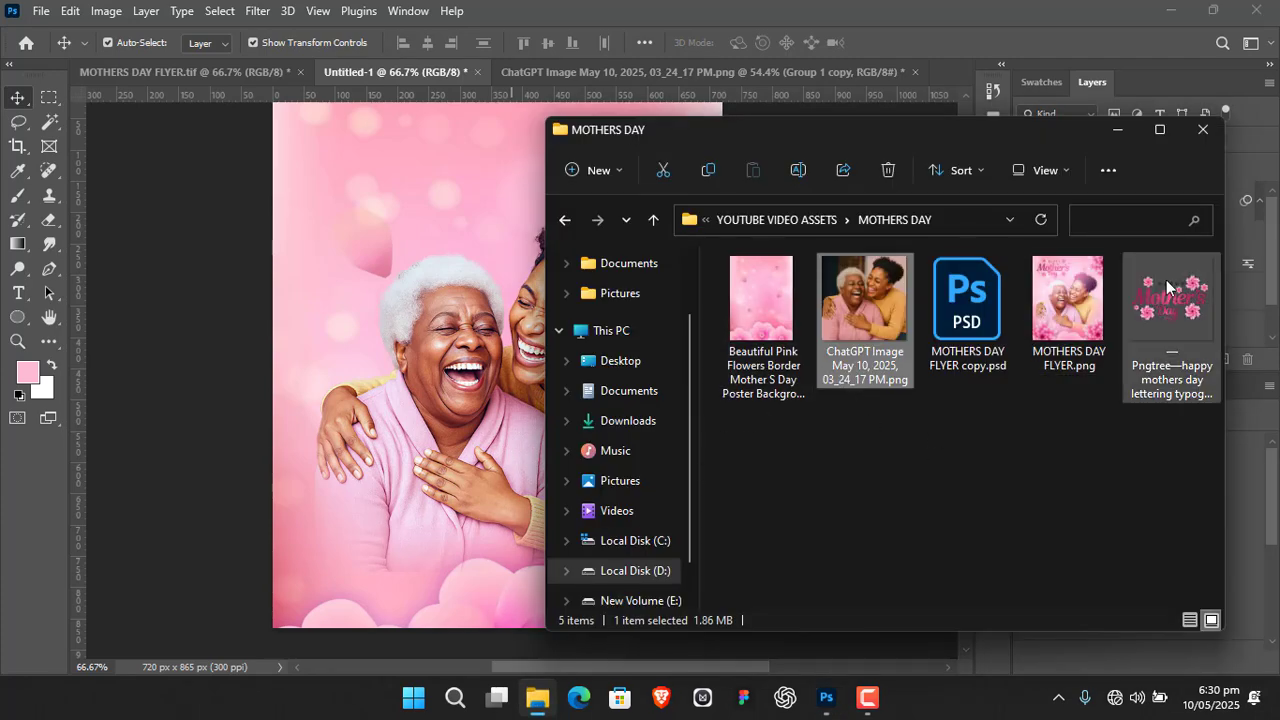
left_click_drag(1166, 290, 373, 228)
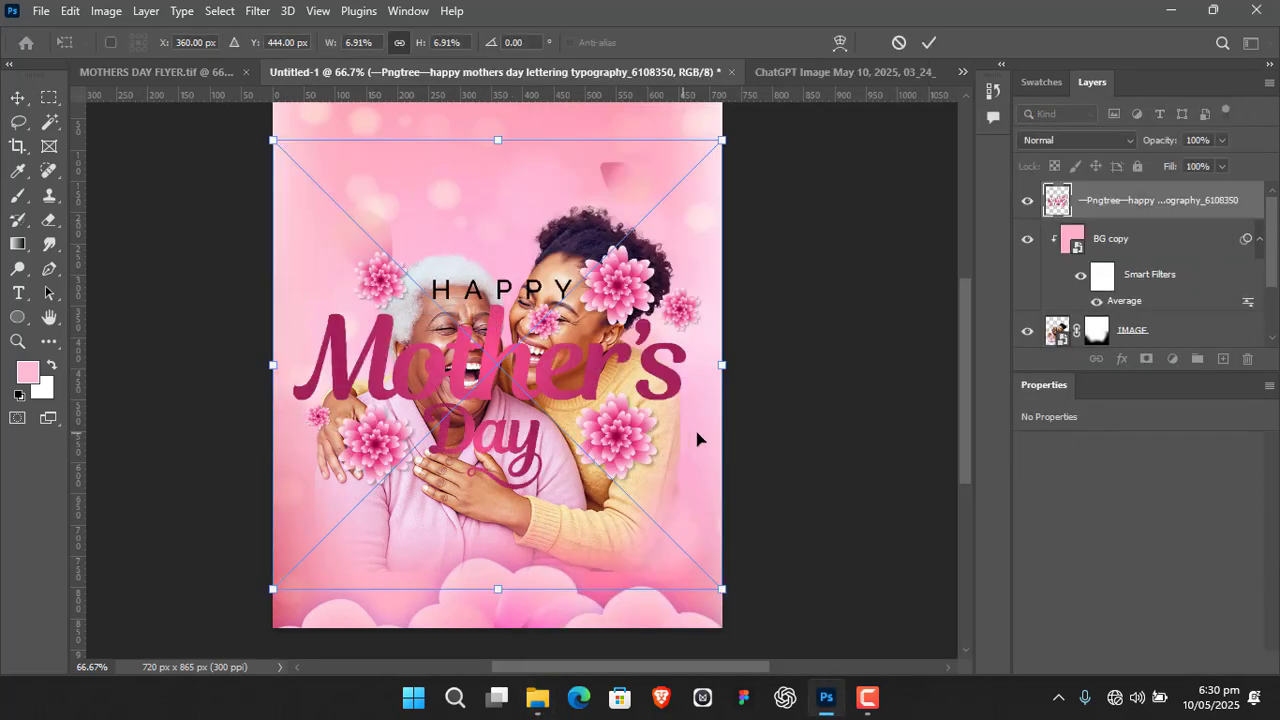
left_click_drag(719, 363, 535, 363)
left_click_drag(404, 370, 421, 183)
left_click_drag(550, 178, 522, 178)
left_click_drag(432, 183, 456, 182)
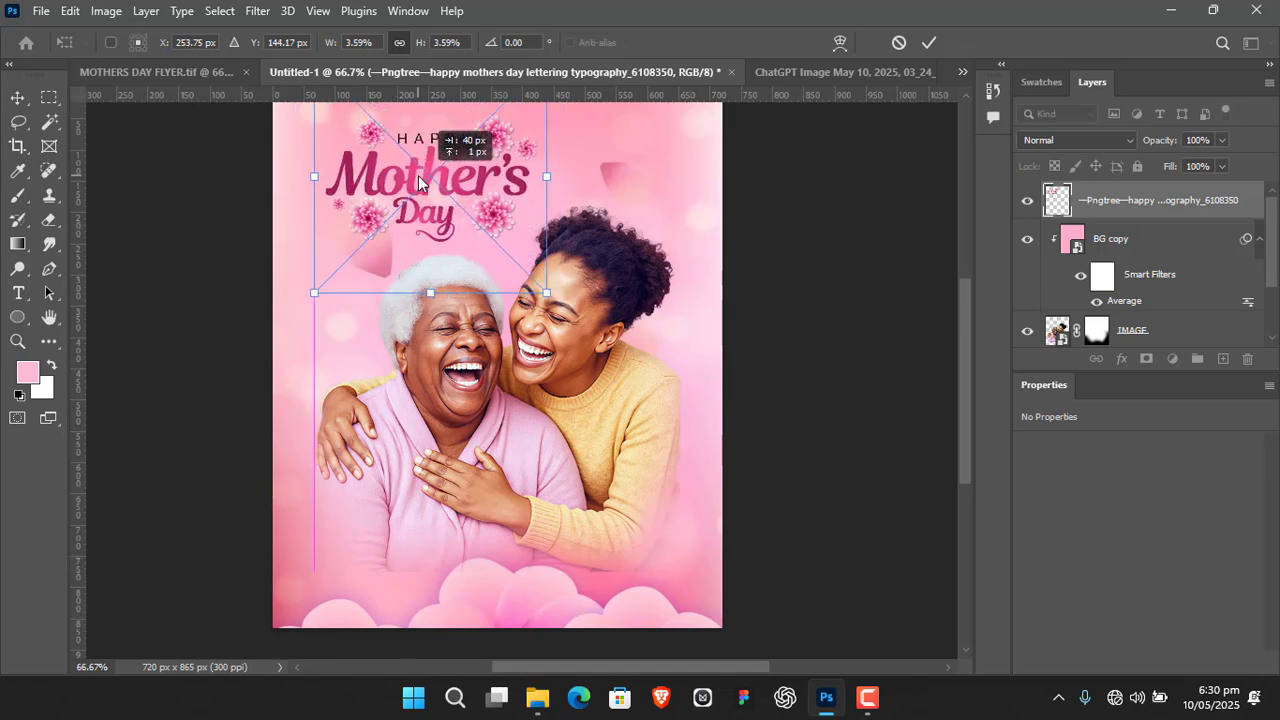
left_click(929, 42)
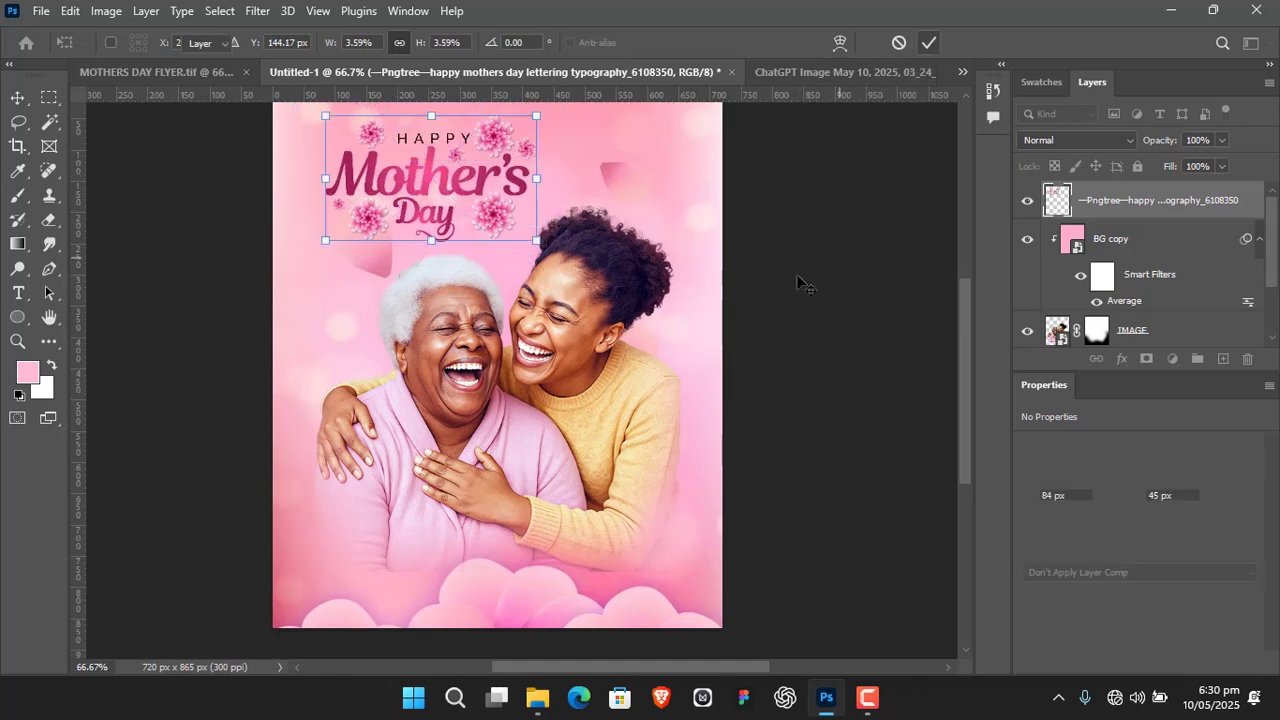
Step: Enlarge the Happy Mother's Day lettering to about 3.70%, making it about 350 px wide
left_click_drag(557, 313, 548, 337)
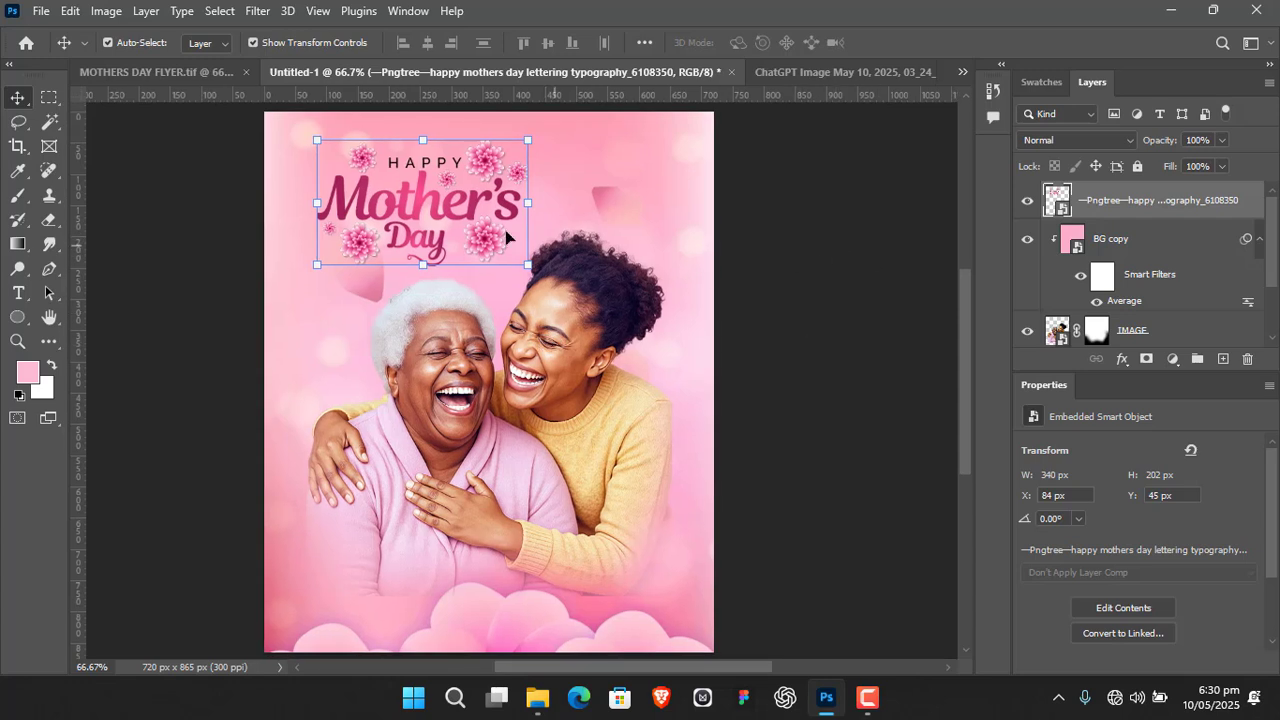
left_click_drag(317, 202, 294, 204)
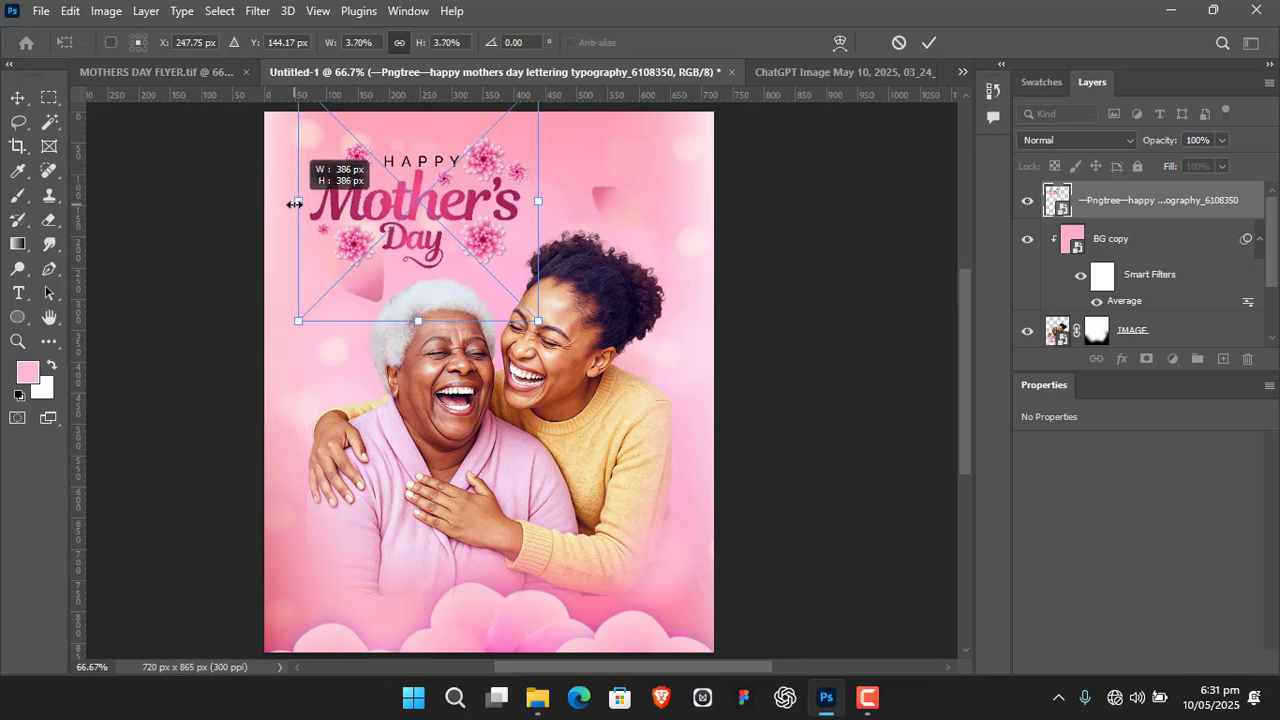
left_click(929, 43)
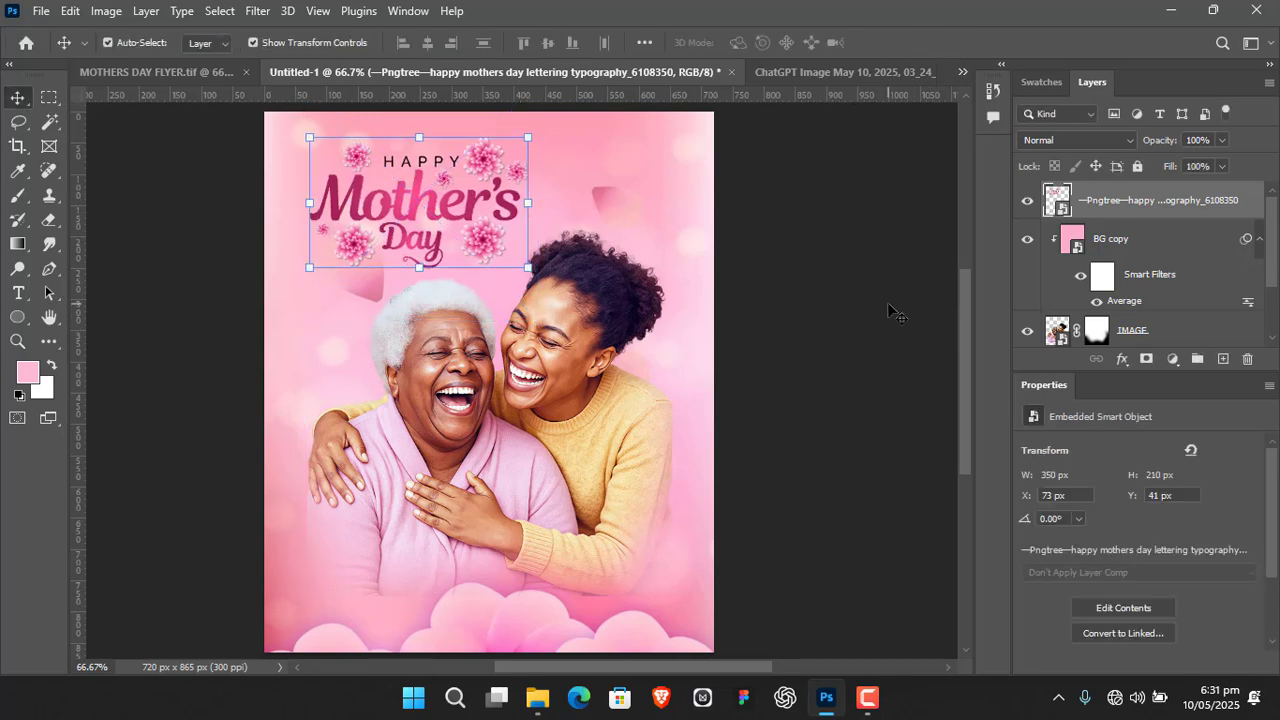
left_click(806, 437)
left_click_drag(872, 438, 856, 402)
Step: Nudge the Happy Mother's Day lettering 12 px to the left, to X 61 px
left_click(437, 215)
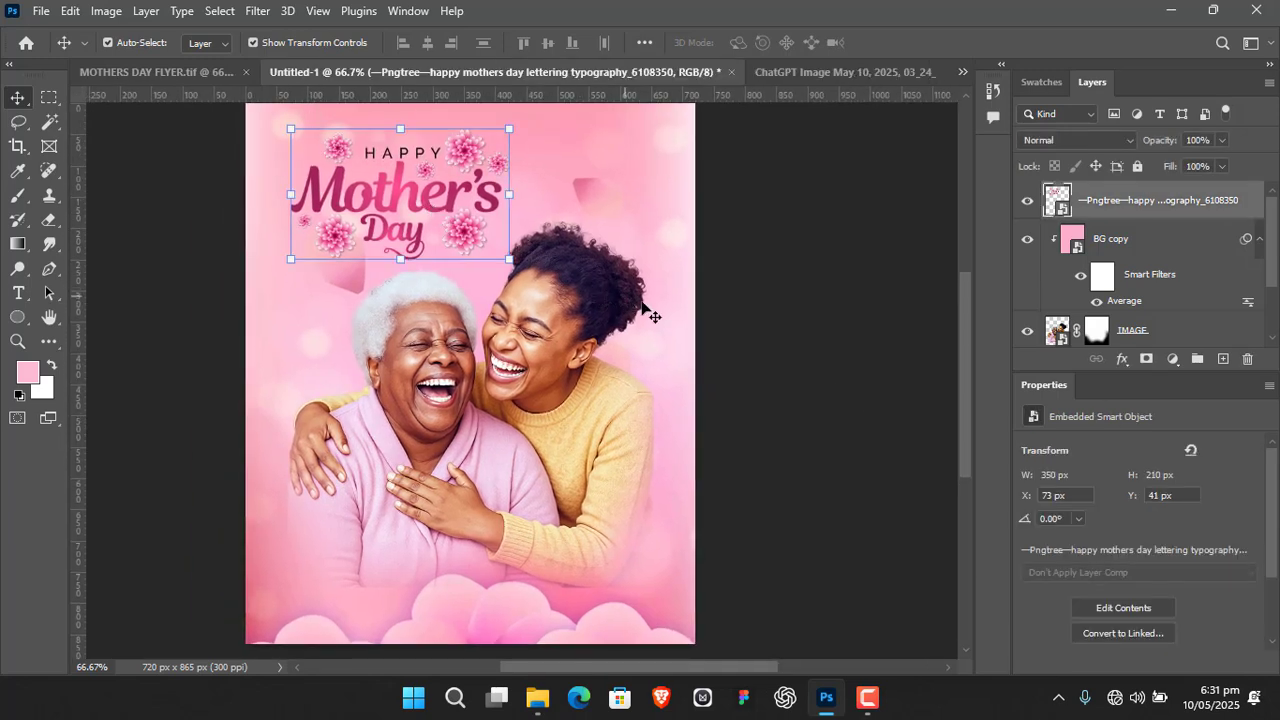
key("Left")
key("Left")
key("Left")
key("Left")
key("Left")
key("Left")
key("Left")
key("Left")
key("Left")
key("Left")
key("Left")
key("Left")
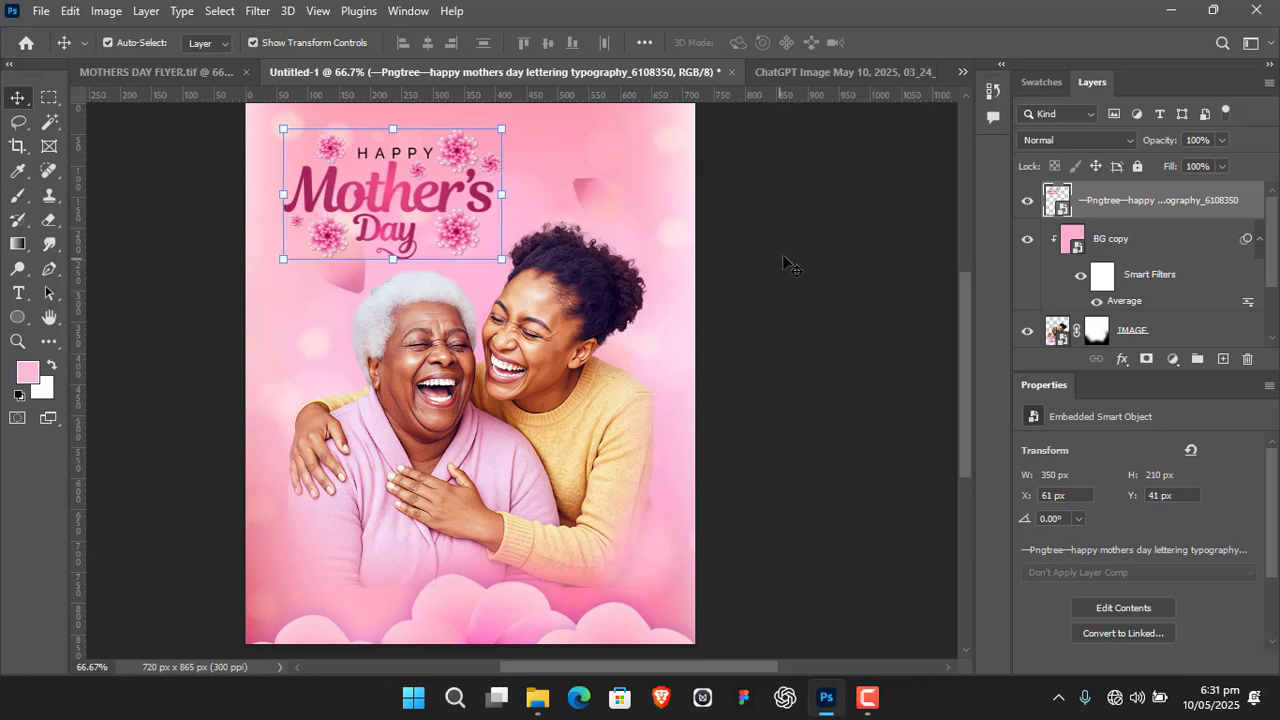
left_click(800, 300)
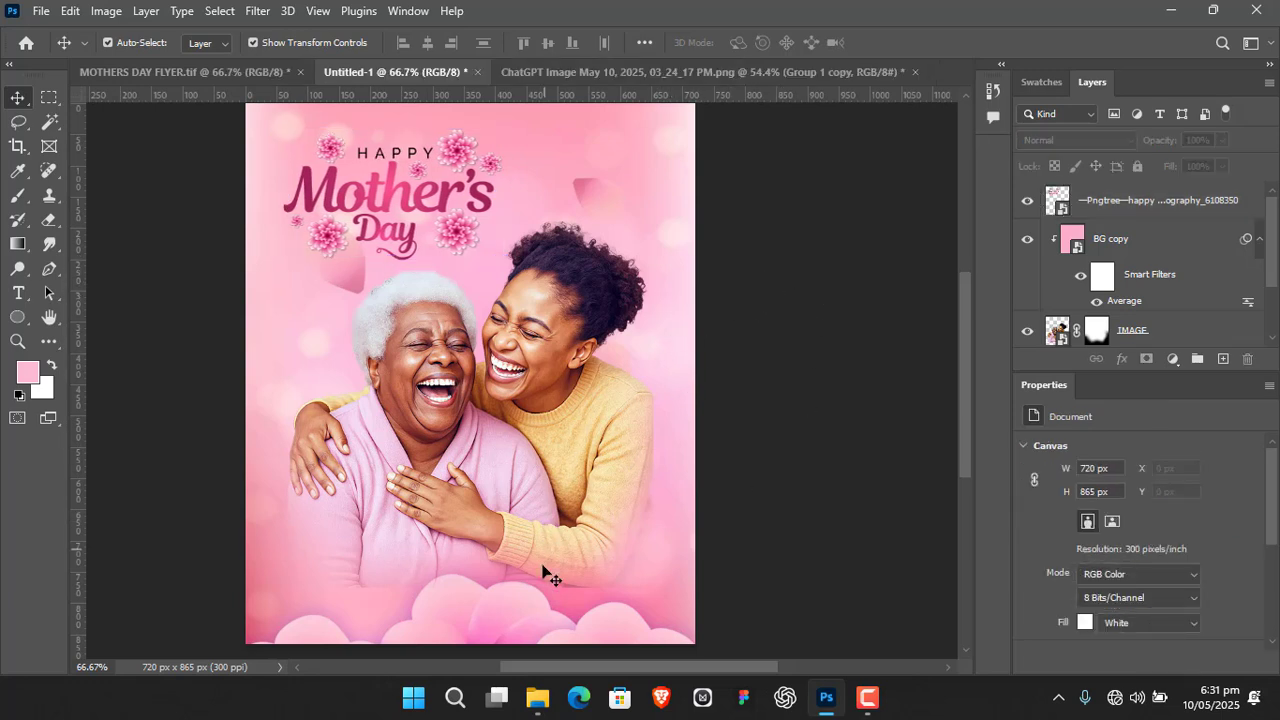
mouse_move(492, 543)
left_mouse_down()
mouse_move(494, 492)
mouse_move(505, 533)
left_mouse_up()
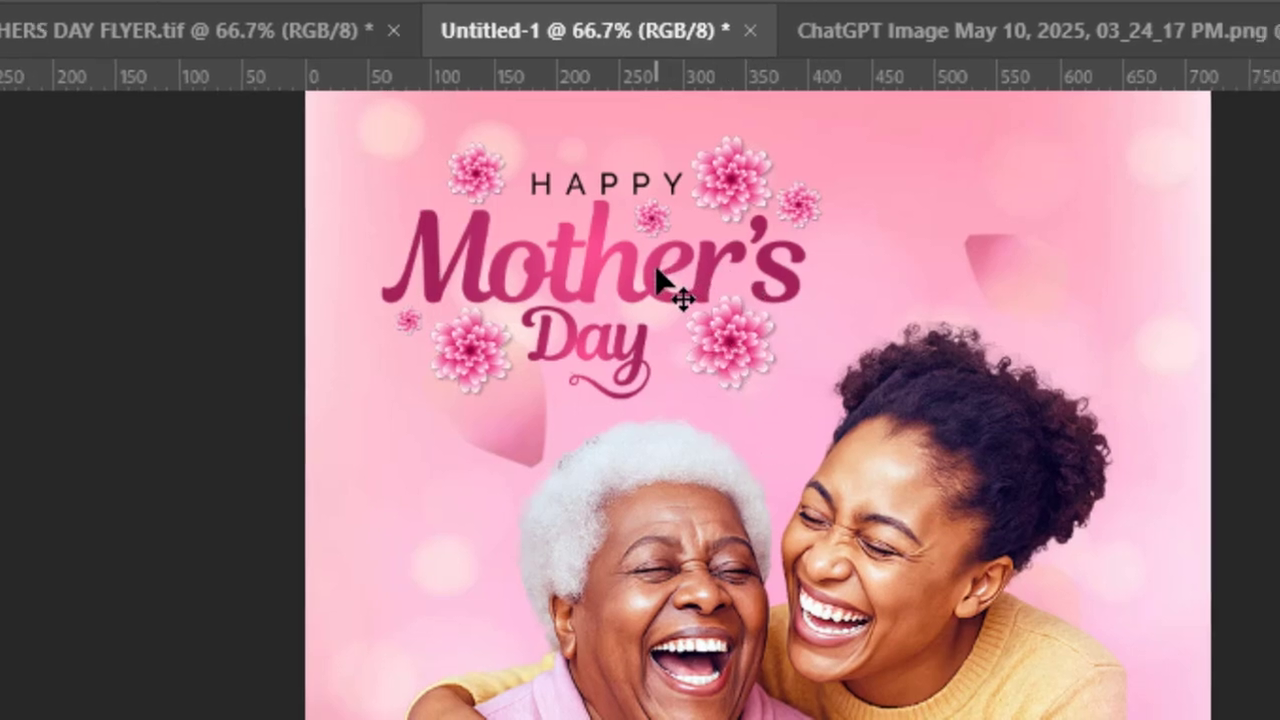
Step: Rasterize the Happy Mother's Day lettering layer
left_click(712, 268)
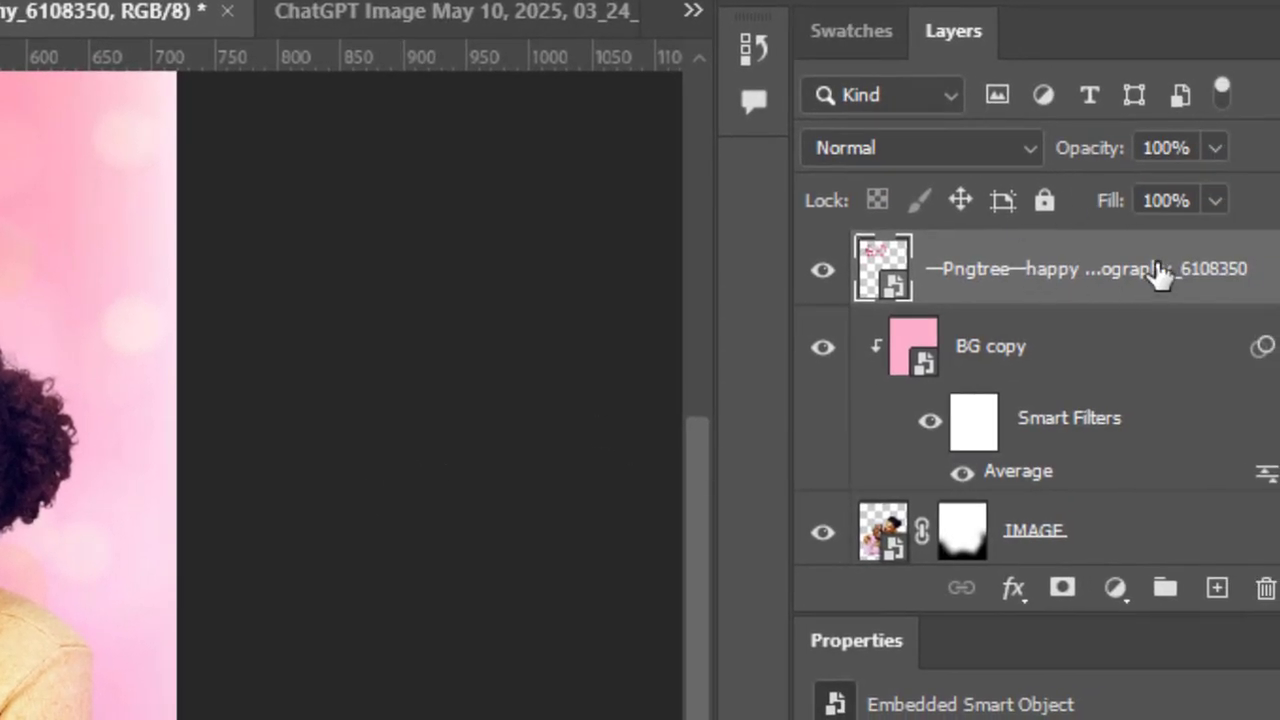
right_click(1160, 275)
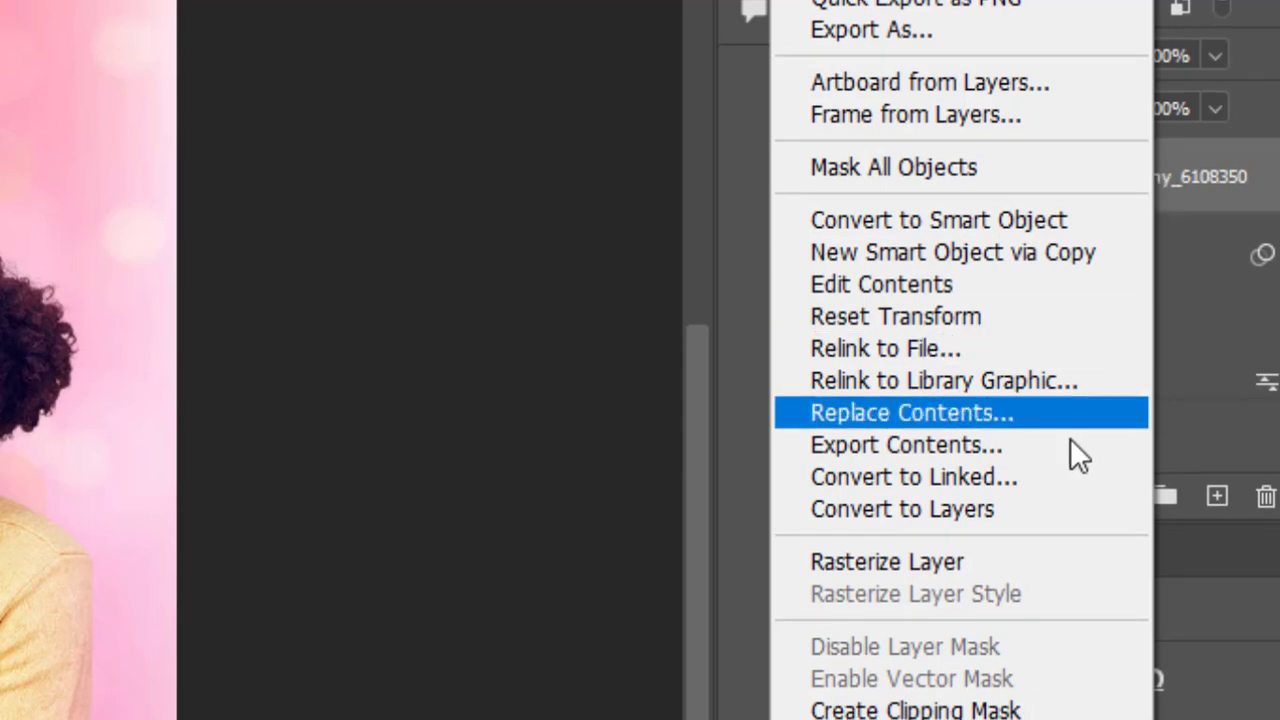
left_click(940, 564)
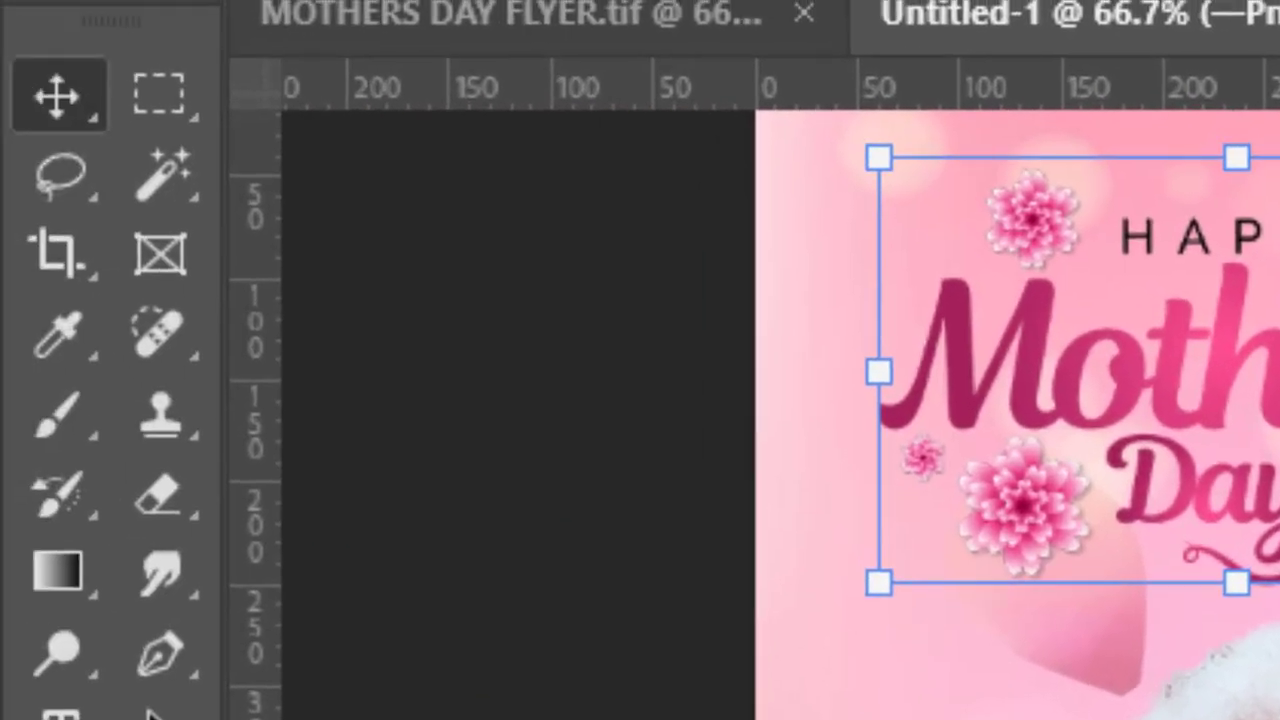
Step: Lasso the large flower beside the word "Day" and copy it to a new layer named SMALL FLOWER
left_click(68, 162)
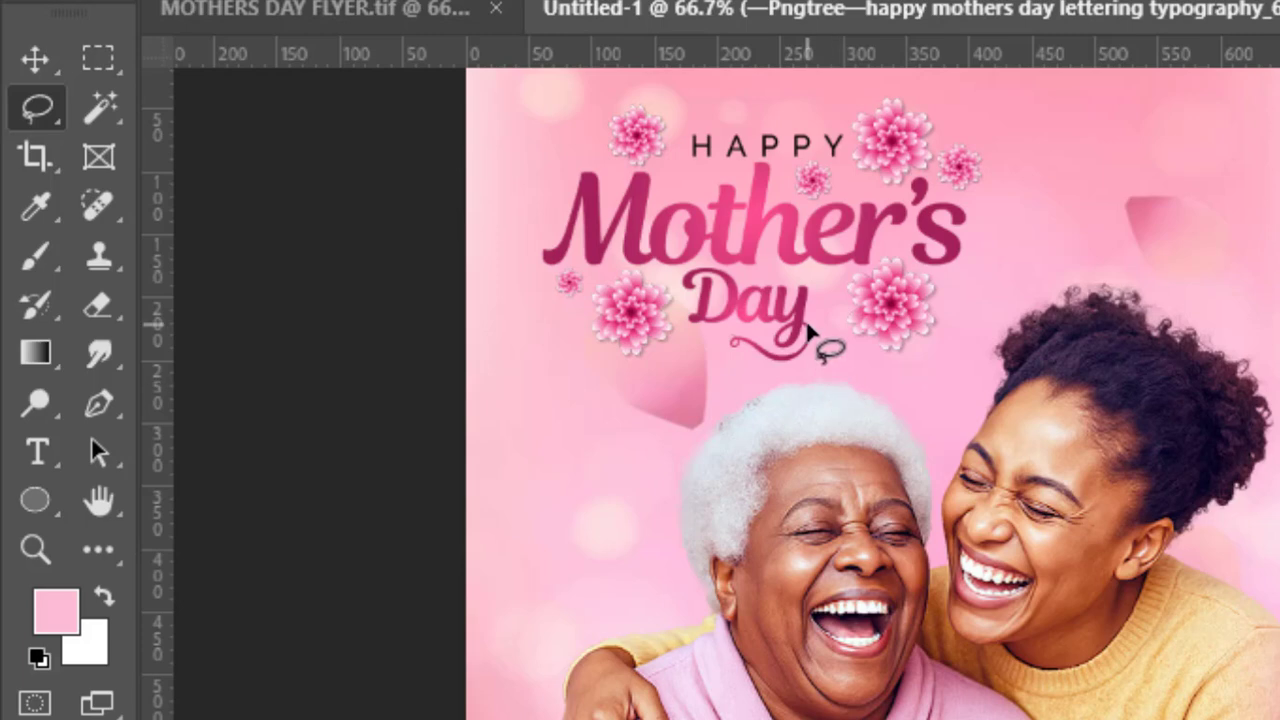
left_click_drag(822, 307, 896, 303)
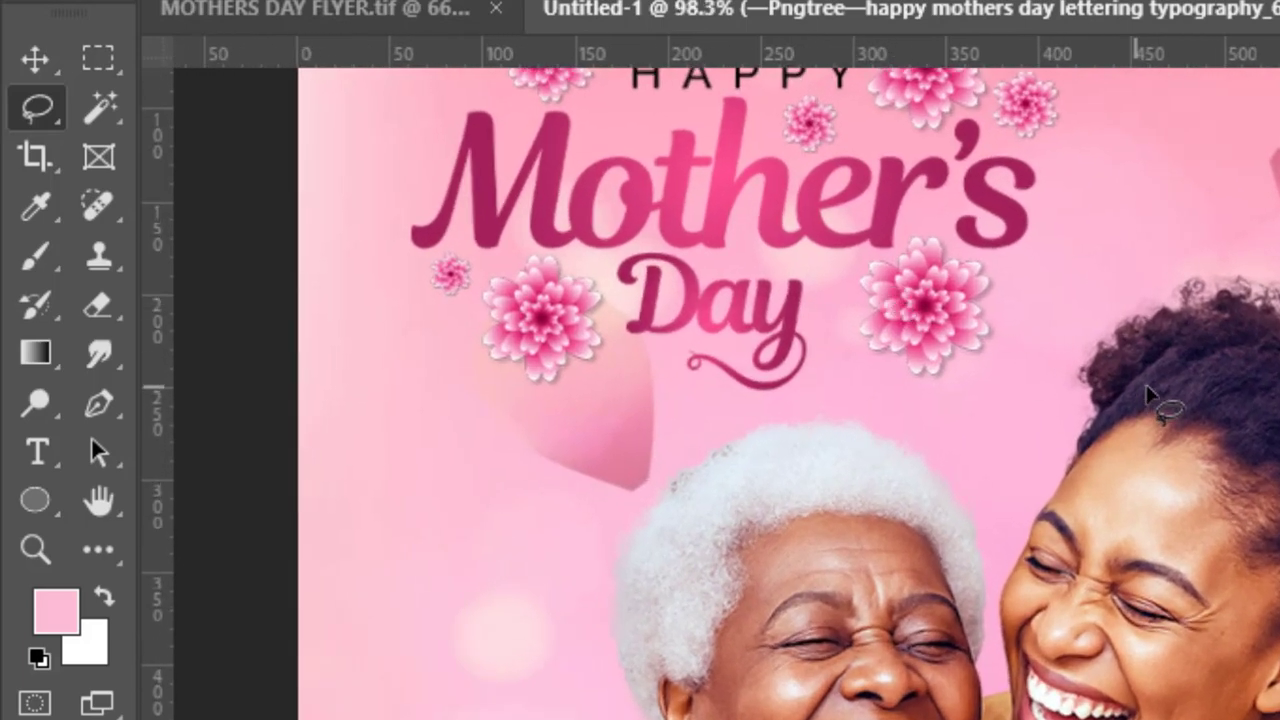
left_click_drag(1132, 370, 1065, 420)
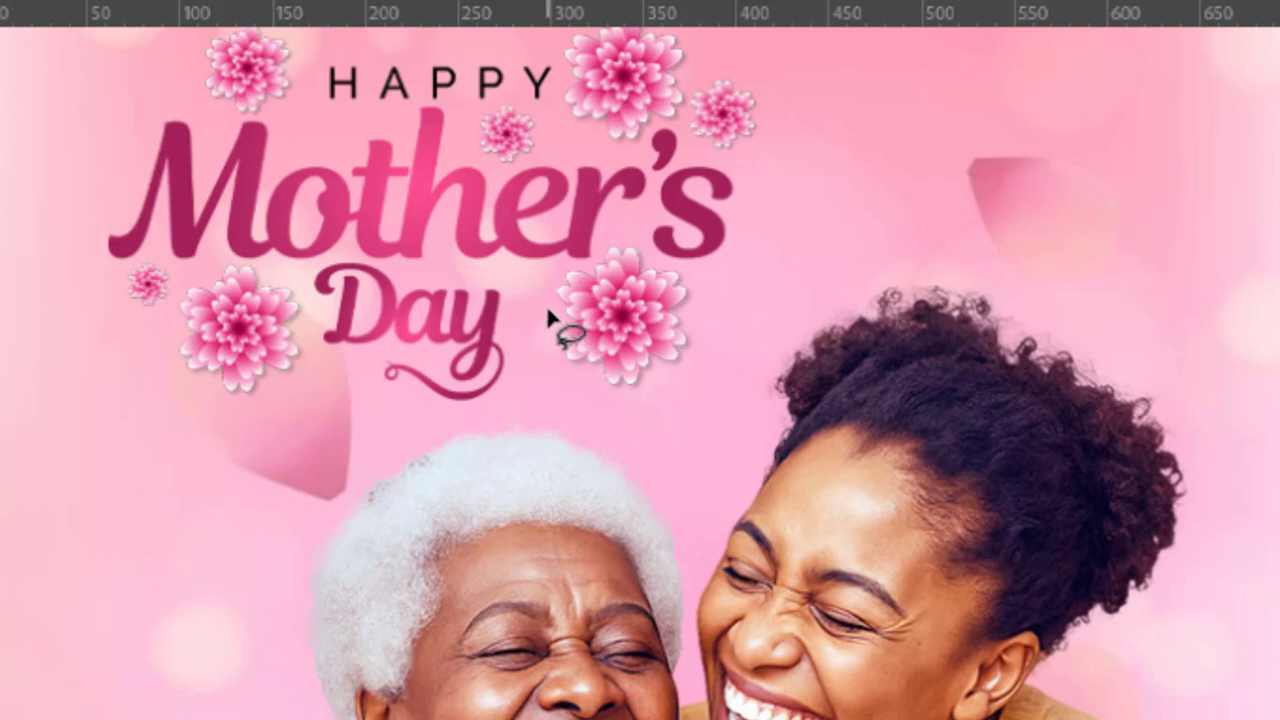
left_click_drag(548, 293, 553, 265)
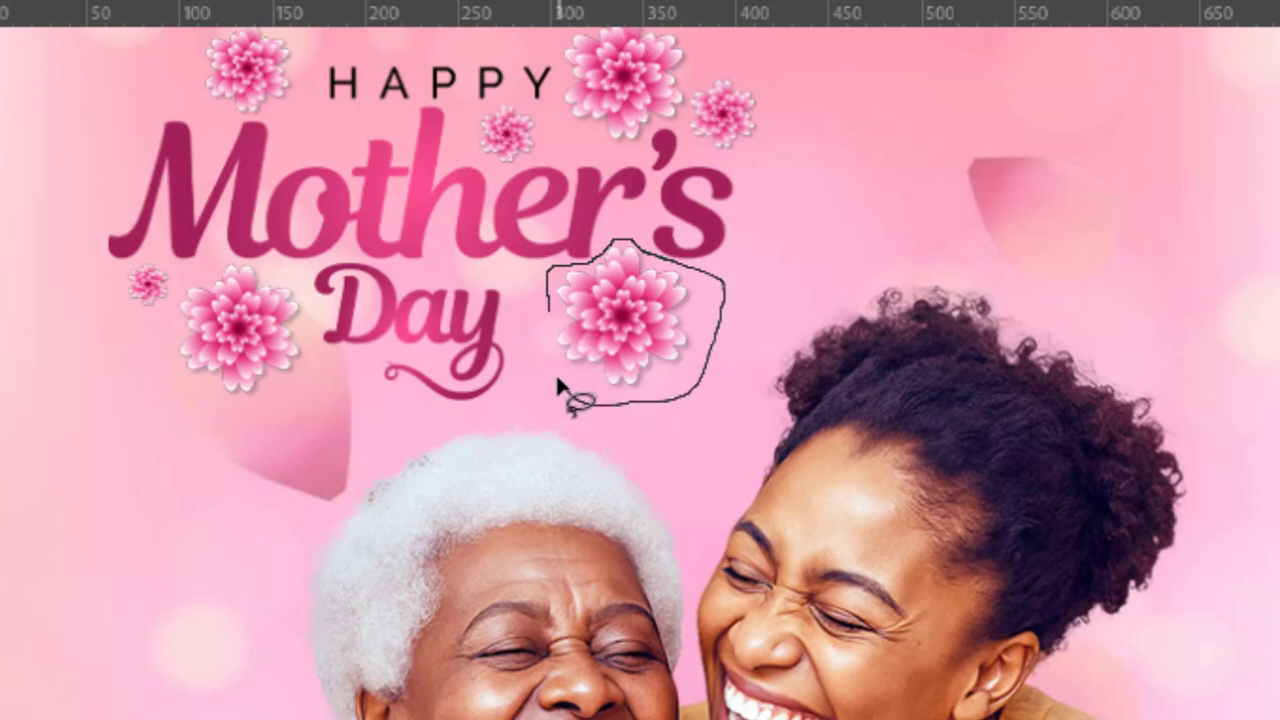
left_click_drag(549, 316, 549, 290)
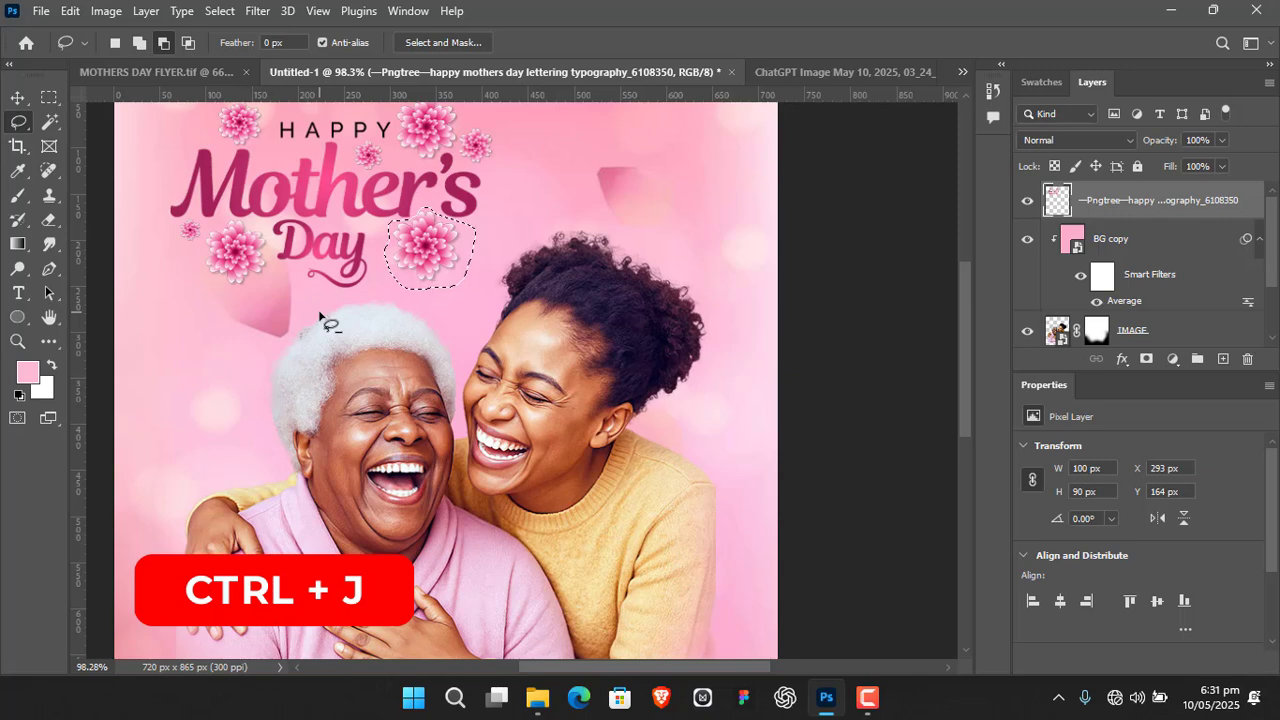
key("ctrl+j")
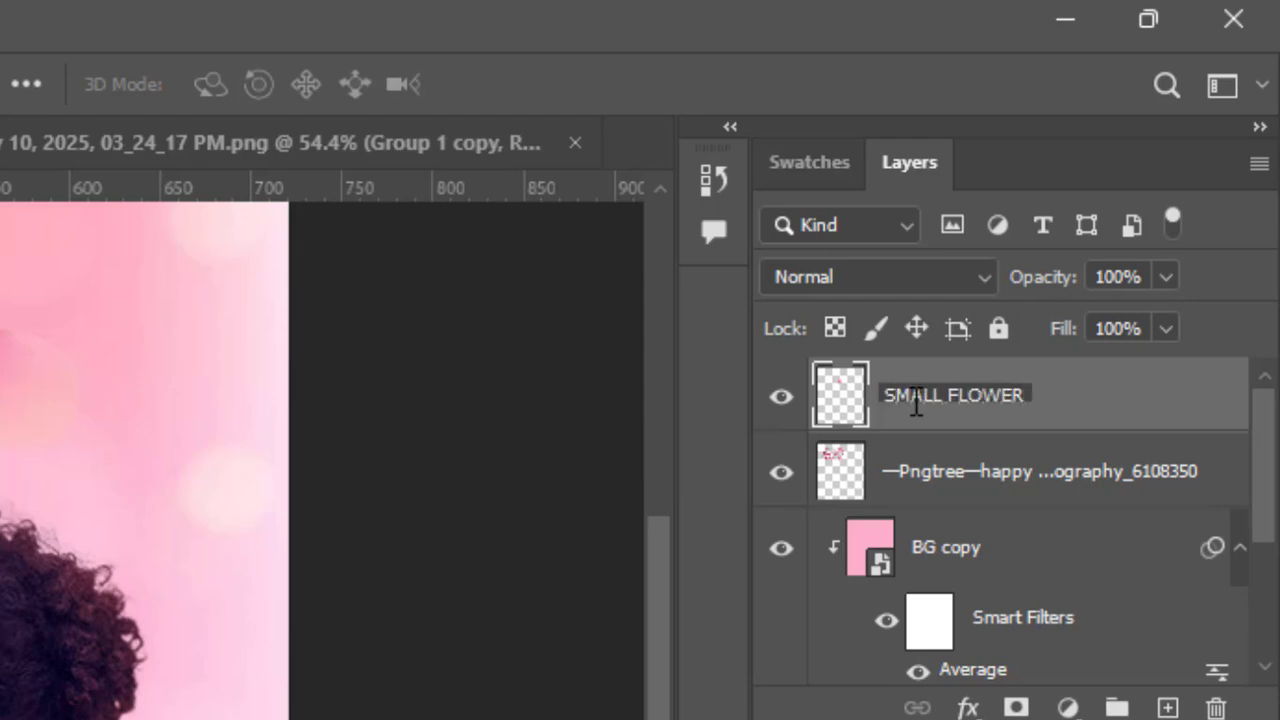
key("Return")
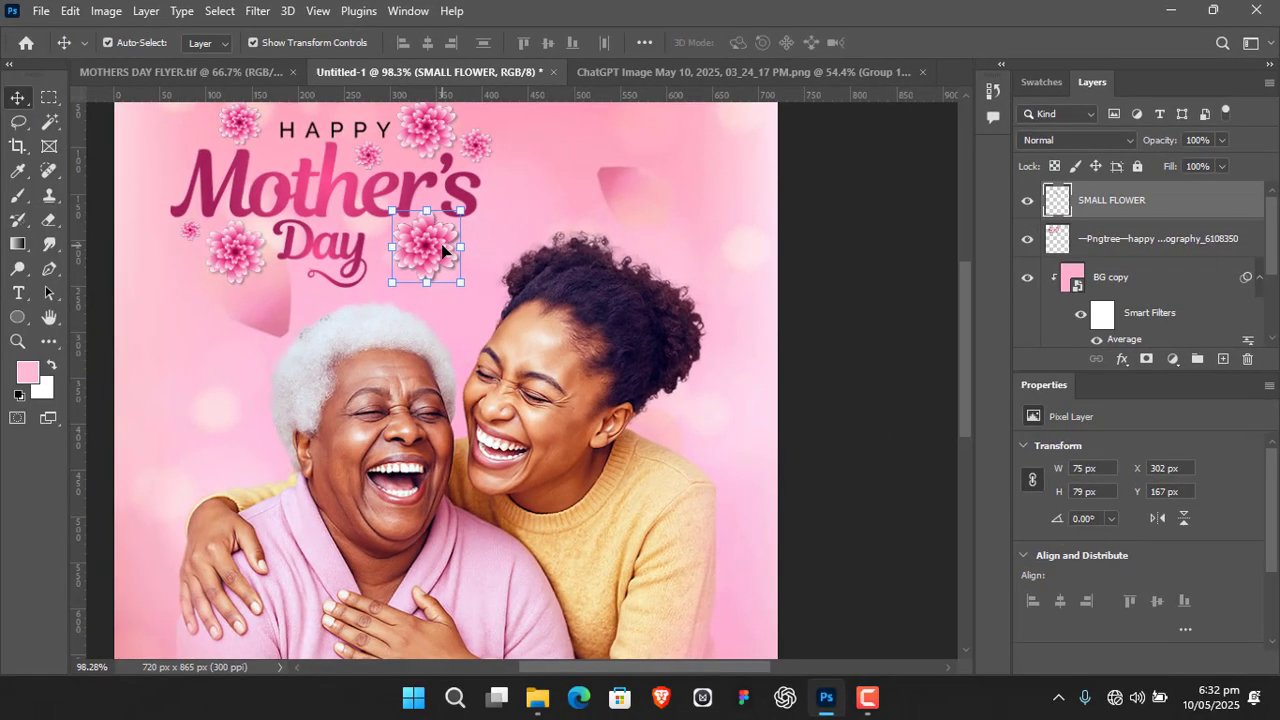
Step: Convert SMALL FLOWER to a smart object and move it to the flyer's lower-left area, at X 61, Y 649 px
left_click_drag(443, 250, 241, 539)
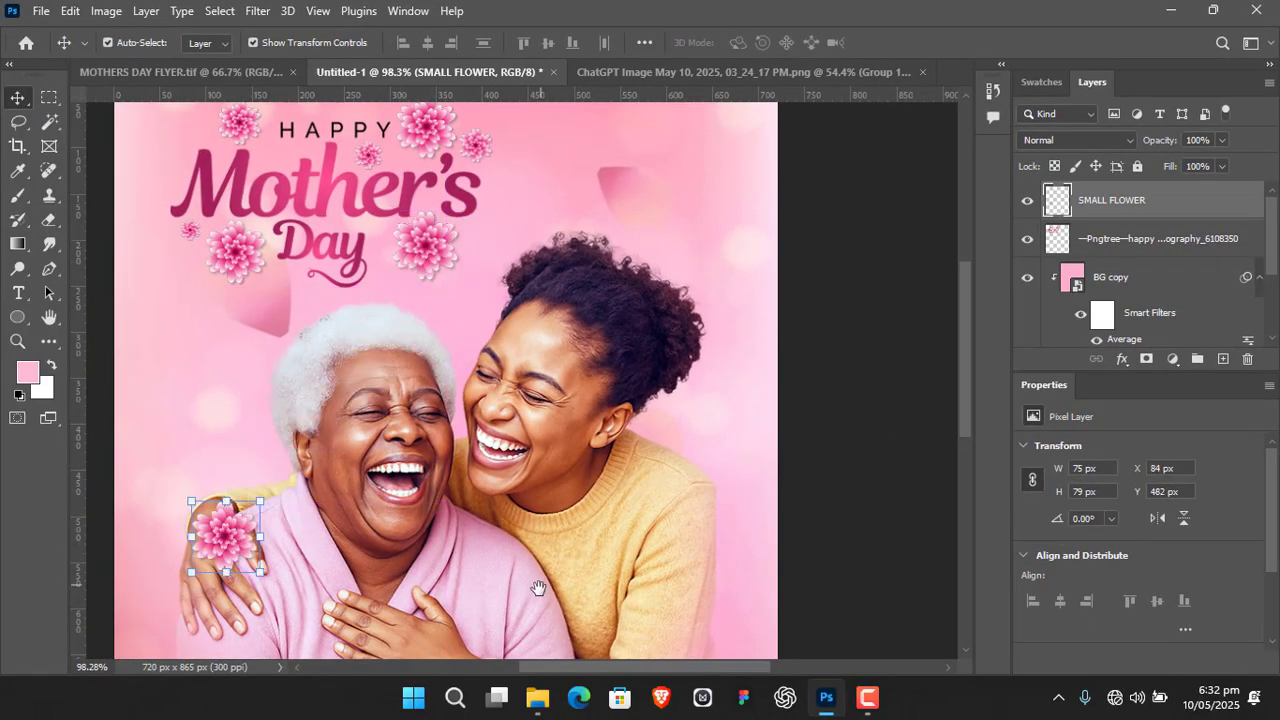
left_click_drag(538, 588, 546, 428)
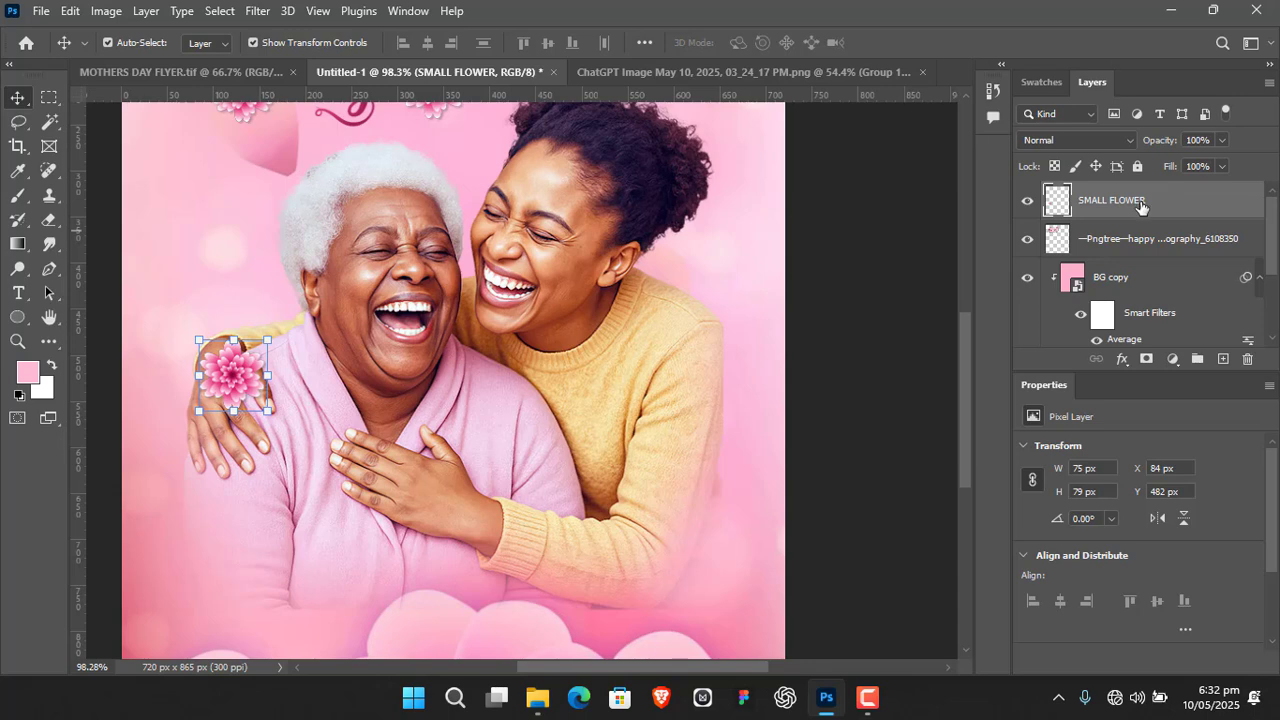
right_click(1140, 206)
left_click(1063, 288)
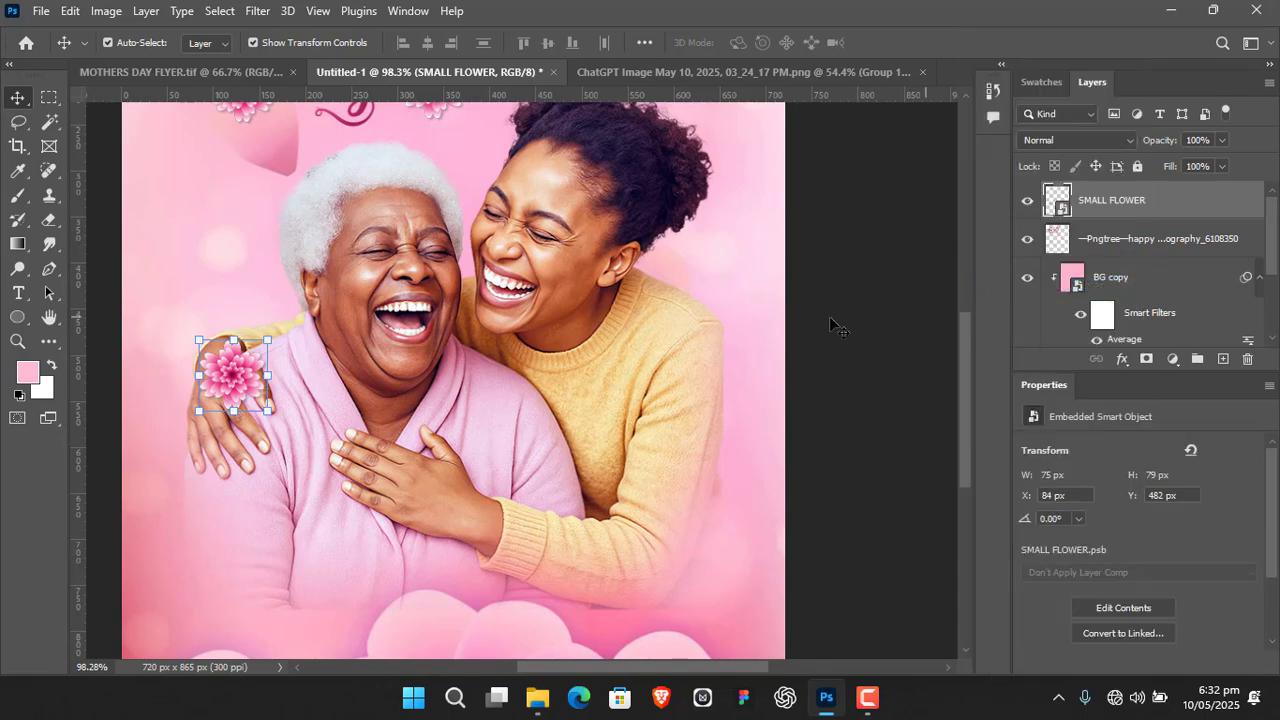
left_click_drag(238, 378, 215, 542)
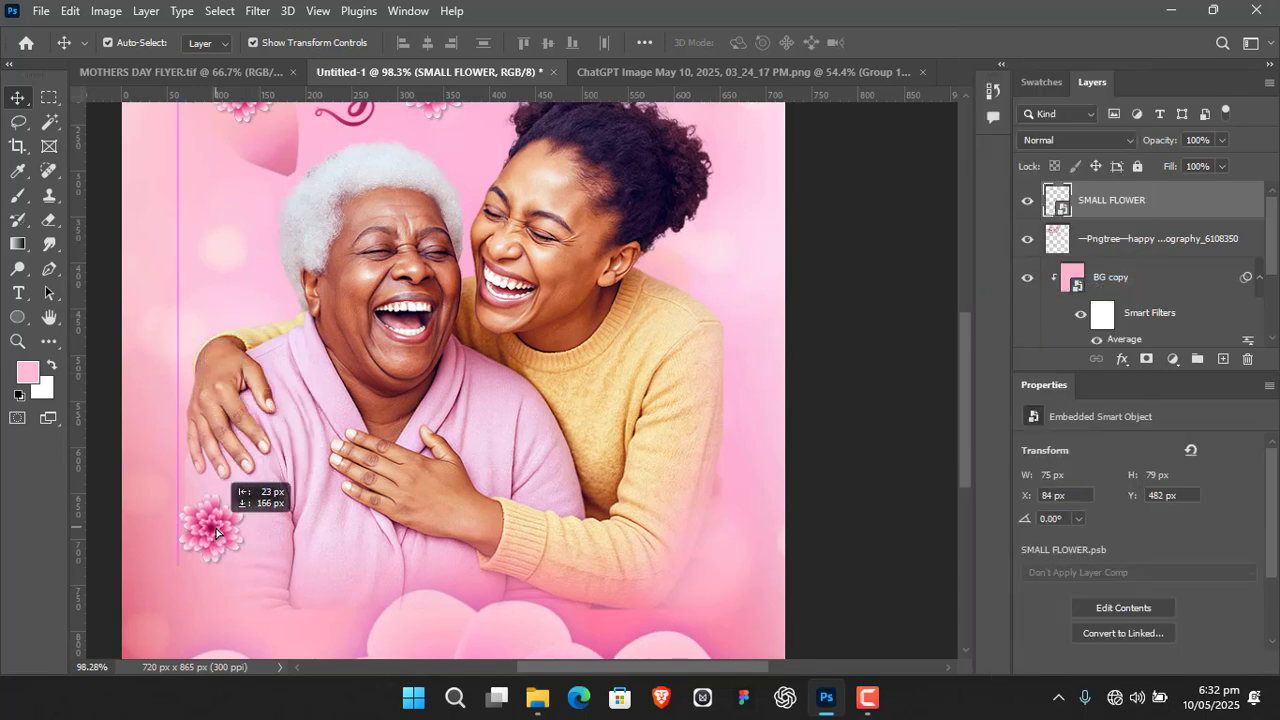
Step: Enlarge SMALL FLOWER to about 356% and place it over the flyer's lower-left corner at X -24, Y 641 px
left_click_drag(523, 589, 489, 434)
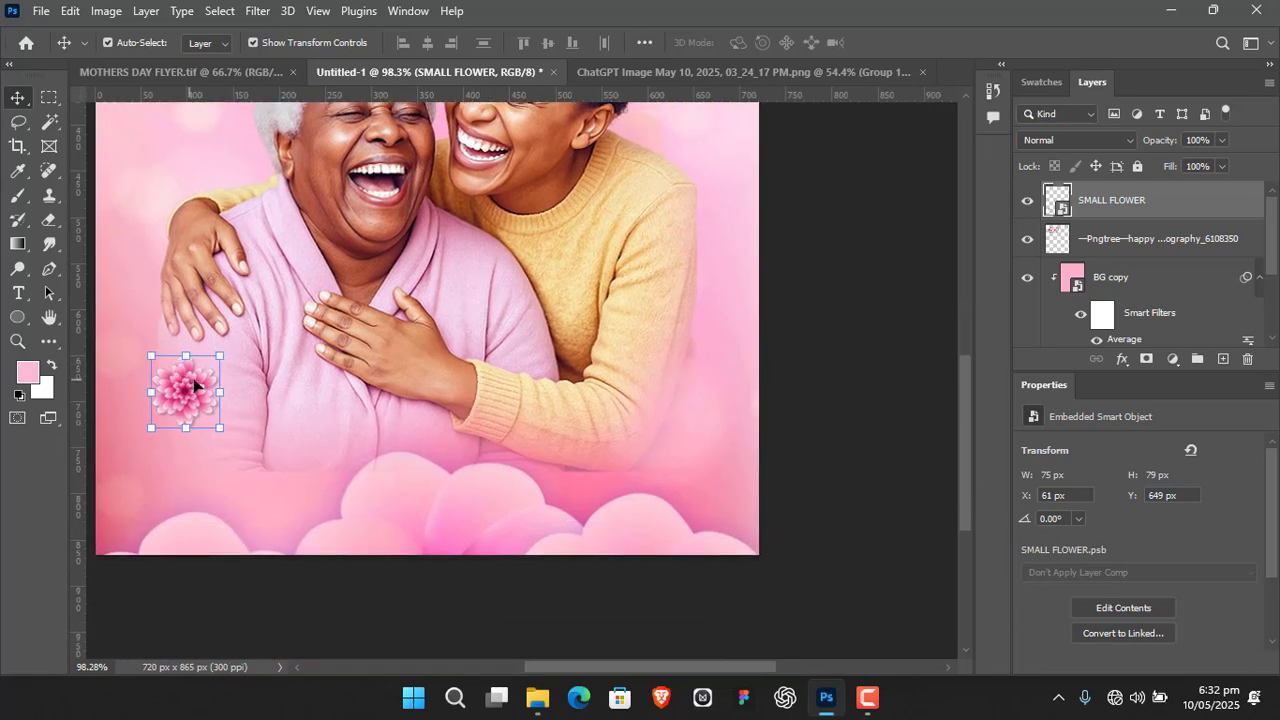
left_click_drag(223, 396, 215, 443)
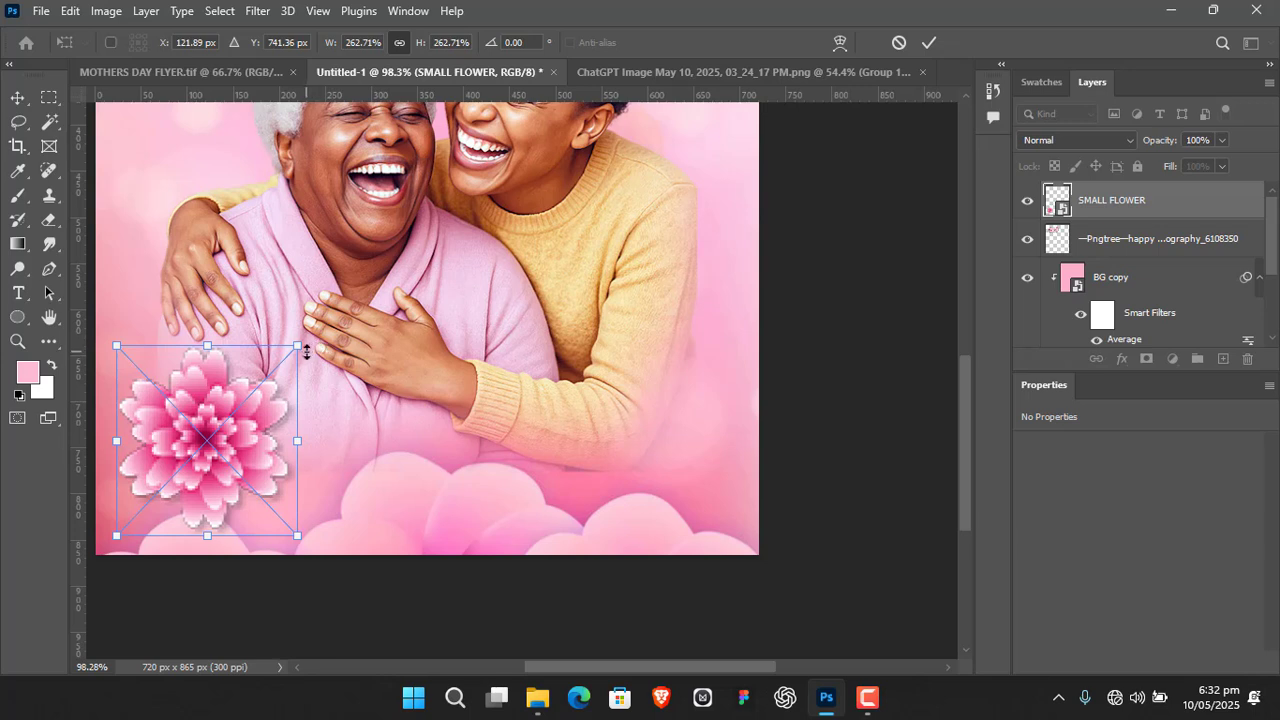
left_click_drag(298, 343, 333, 307)
left_click_drag(210, 397, 172, 468)
left_click_drag(295, 378, 333, 358)
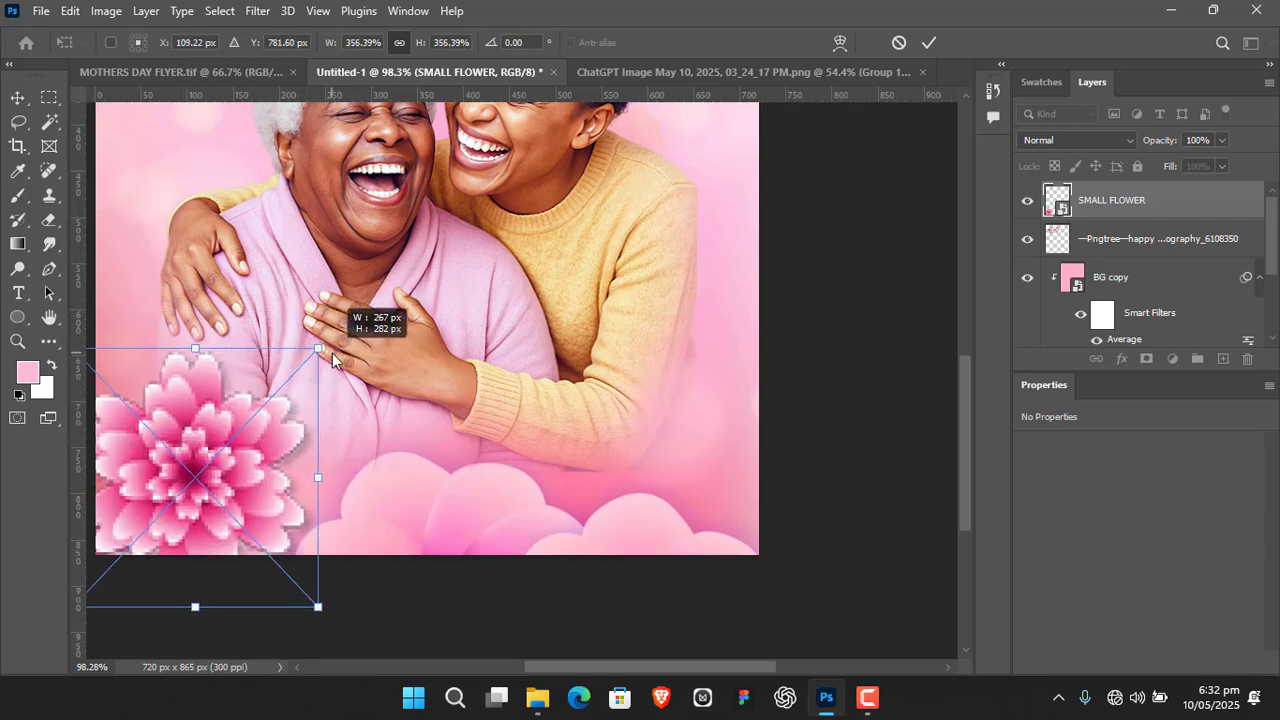
left_click(928, 44)
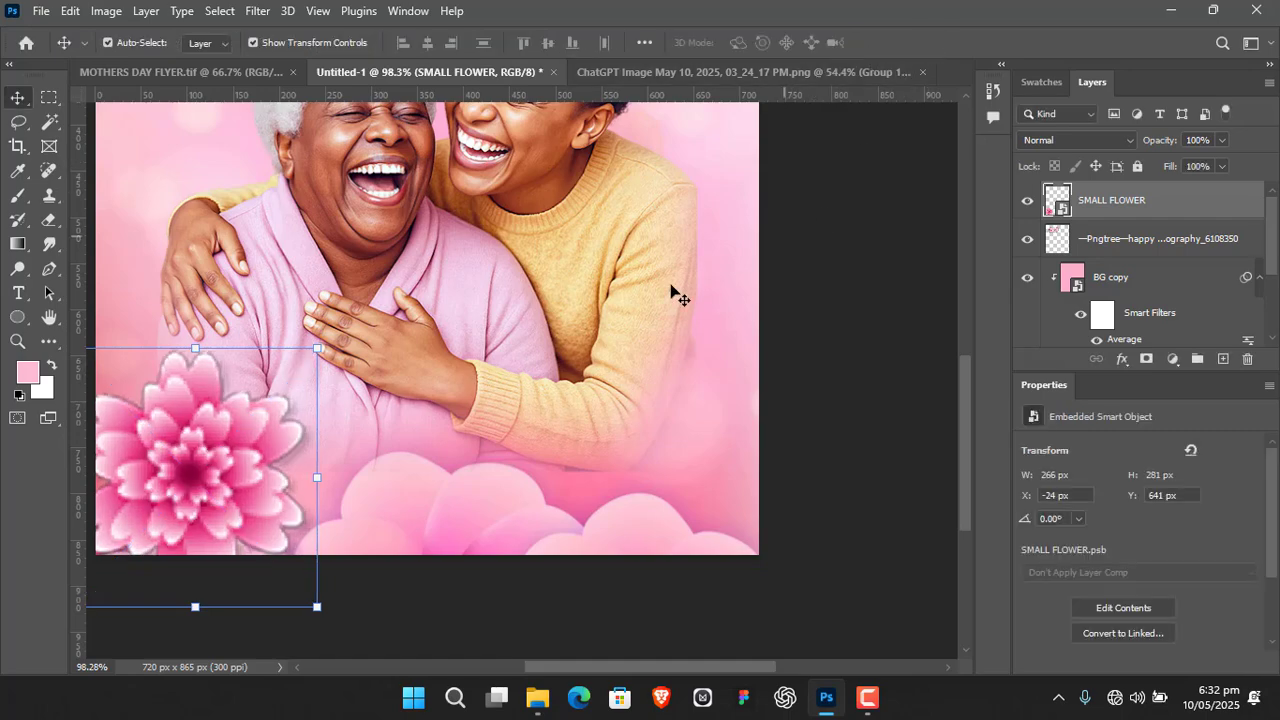
Step: Apply a Gaussian Blur with a 4.6-pixel radius to SMALL FLOWER
scroll(391, 363, "up", 1)
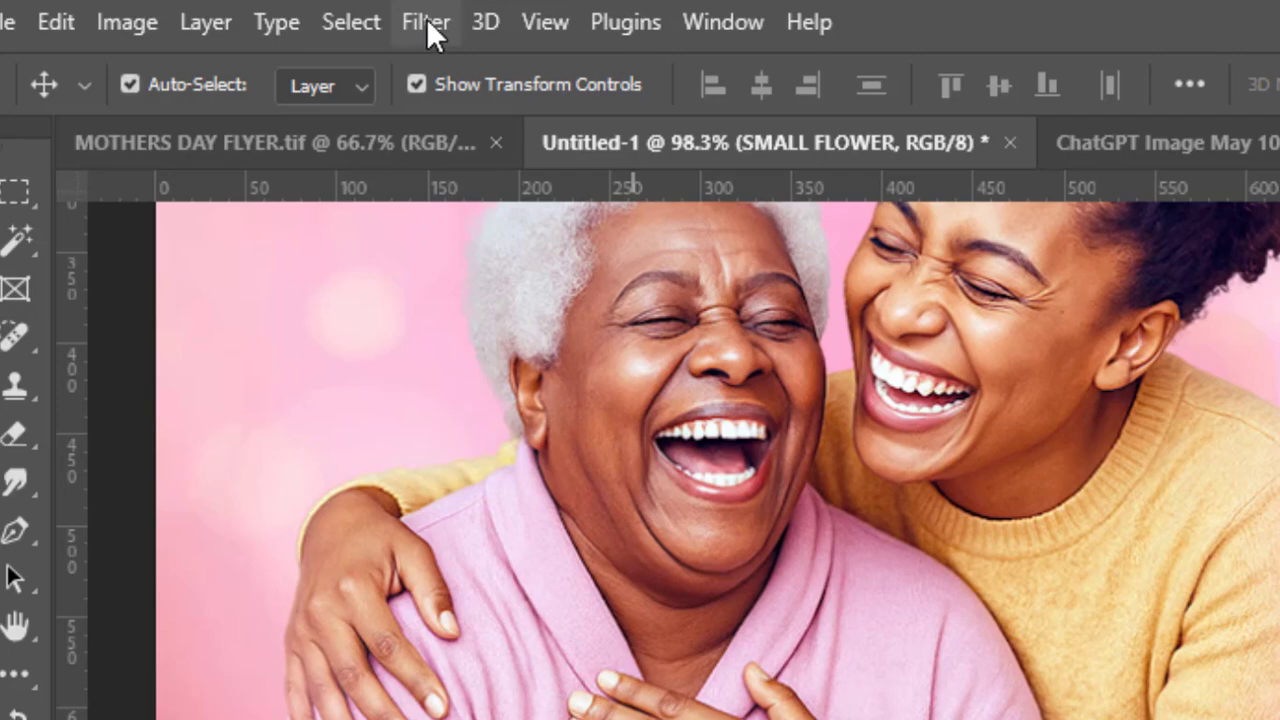
left_click(428, 22)
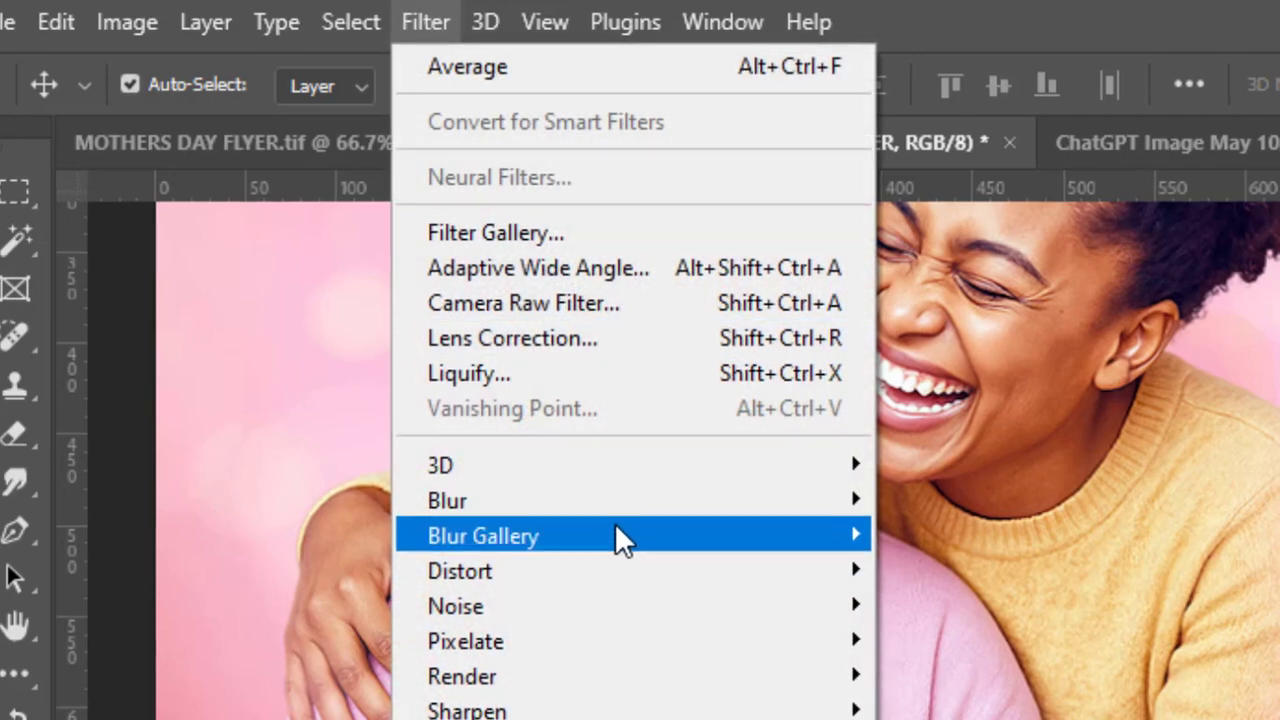
mouse_move(616, 503)
left_click(850, 559)
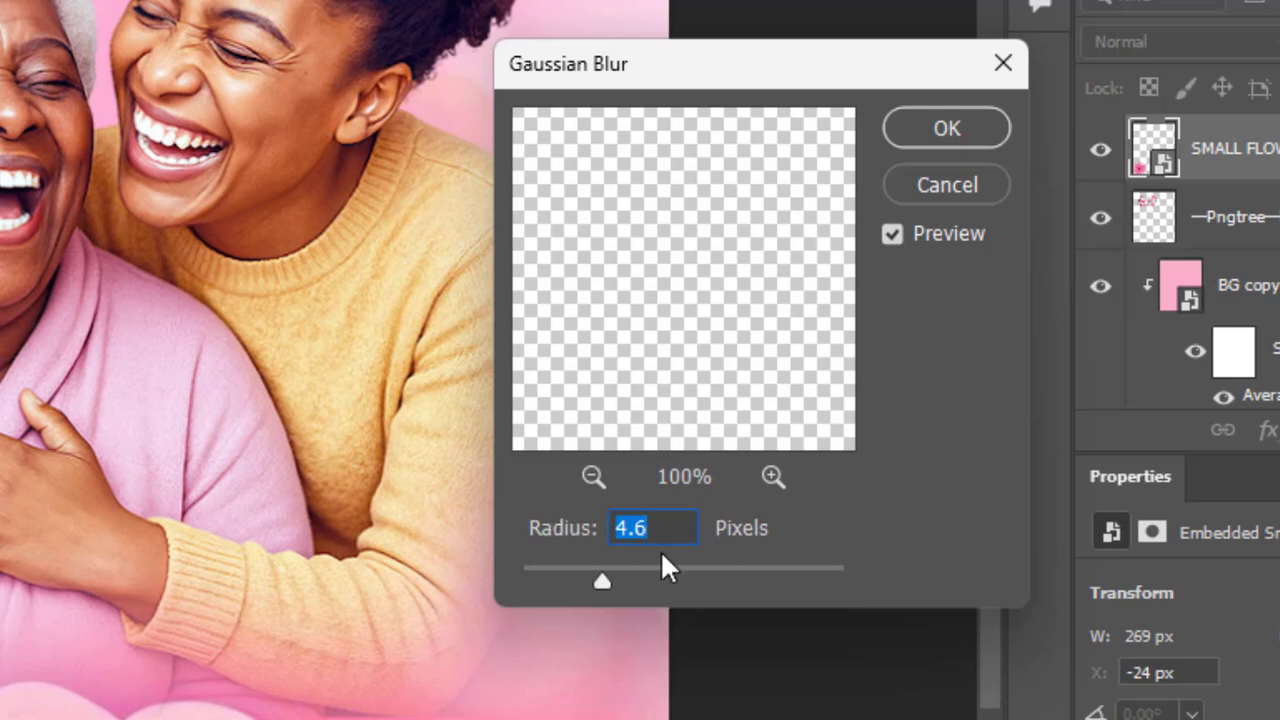
left_click(930, 130)
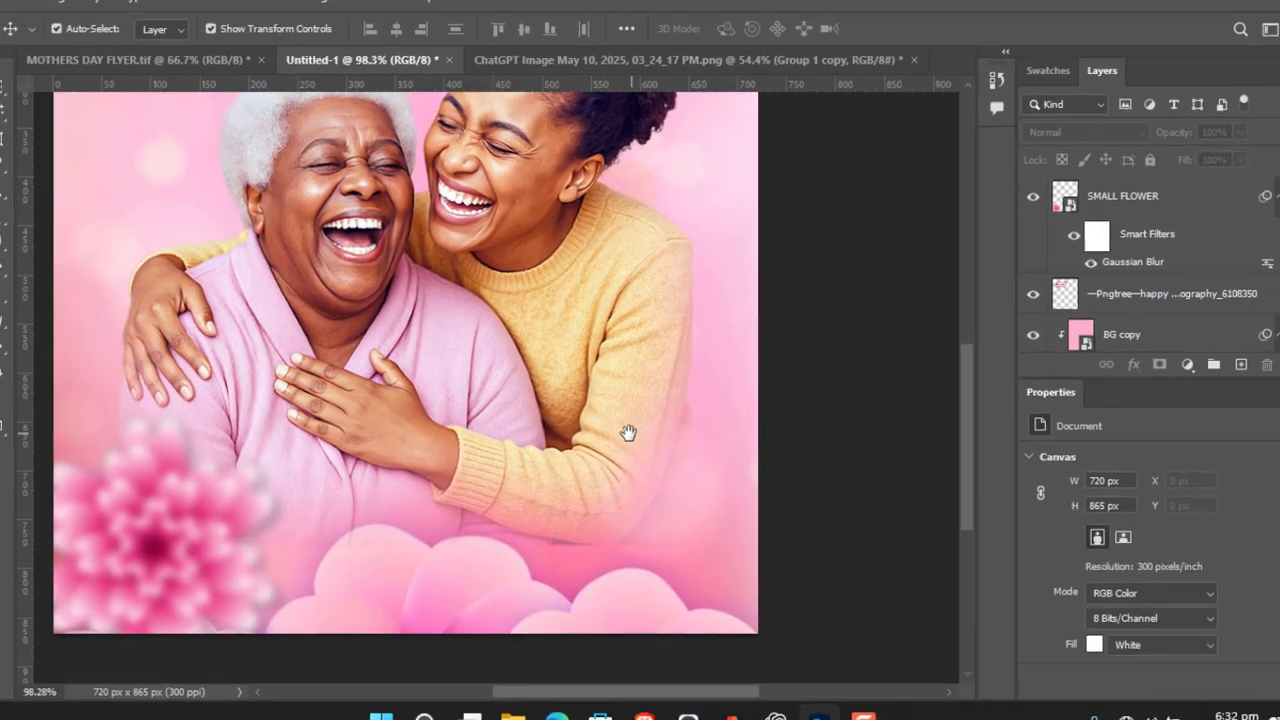
Step: Duplicate the blurred flower twice, one copy overlapping the original and one over the flyer's upper-right corner at X 572, Y -25 px
scroll(568, 452, "down", 4)
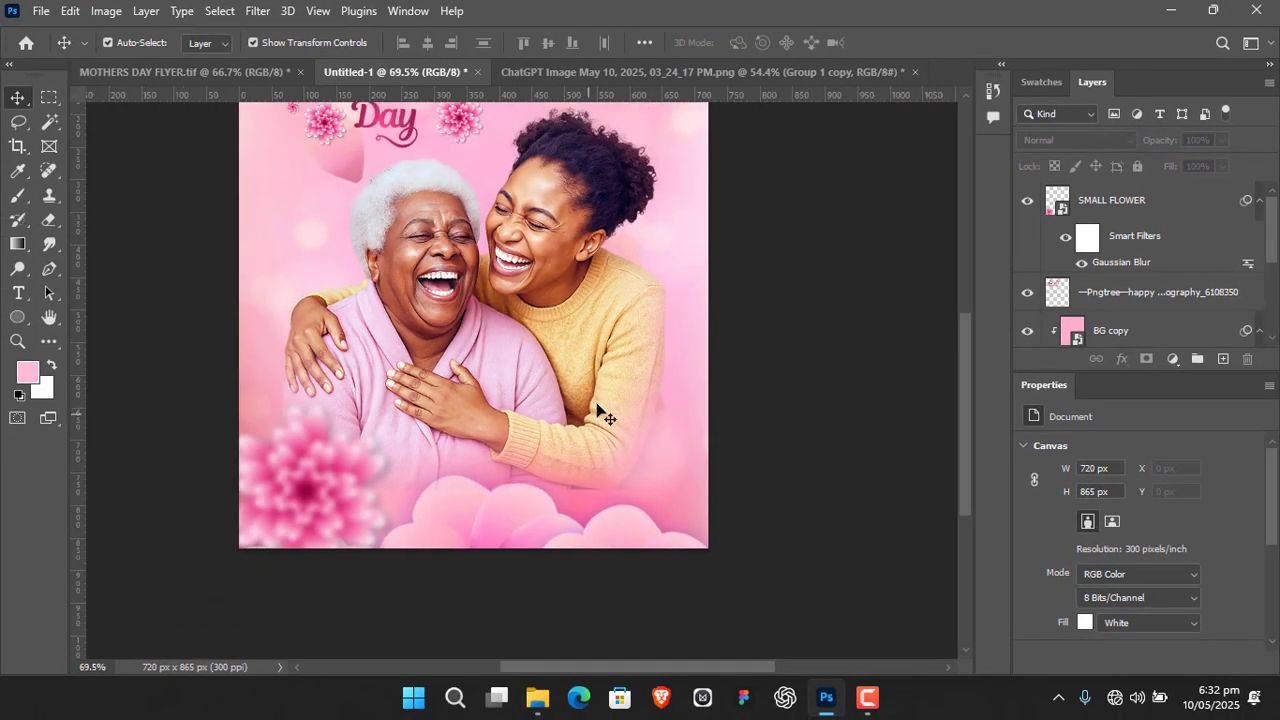
scroll(553, 450, "down", 2)
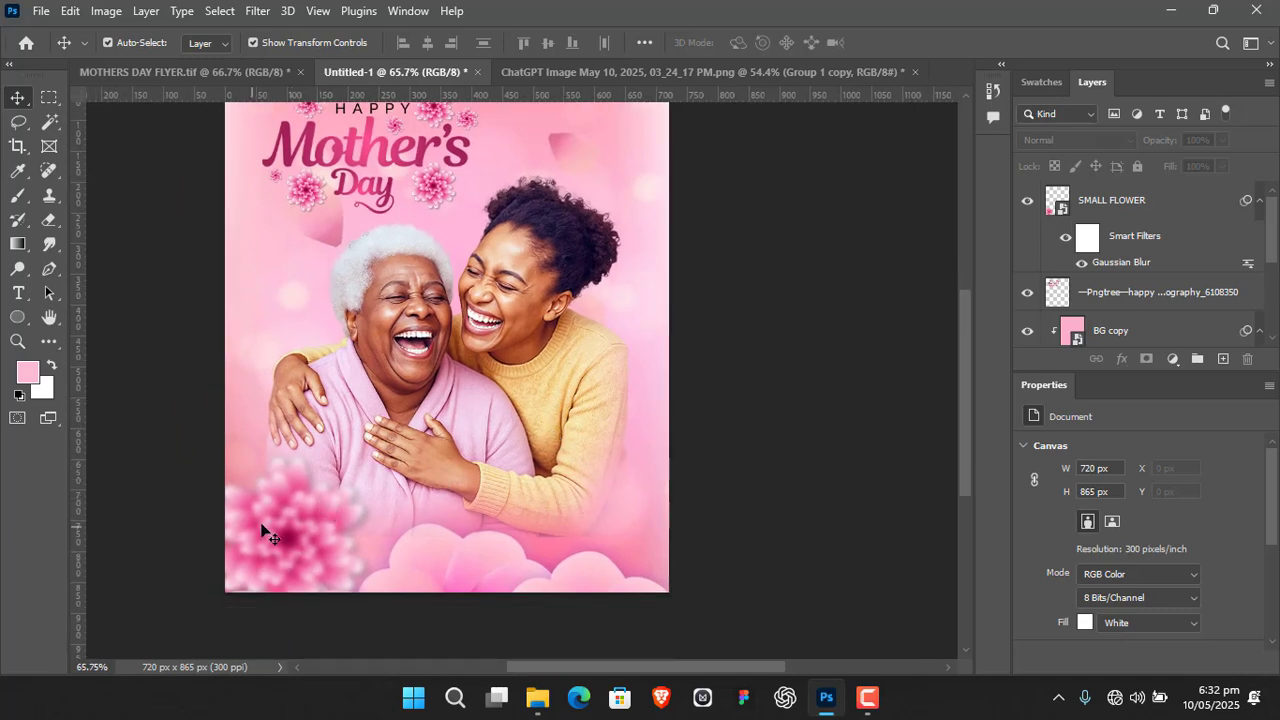
left_click(262, 530)
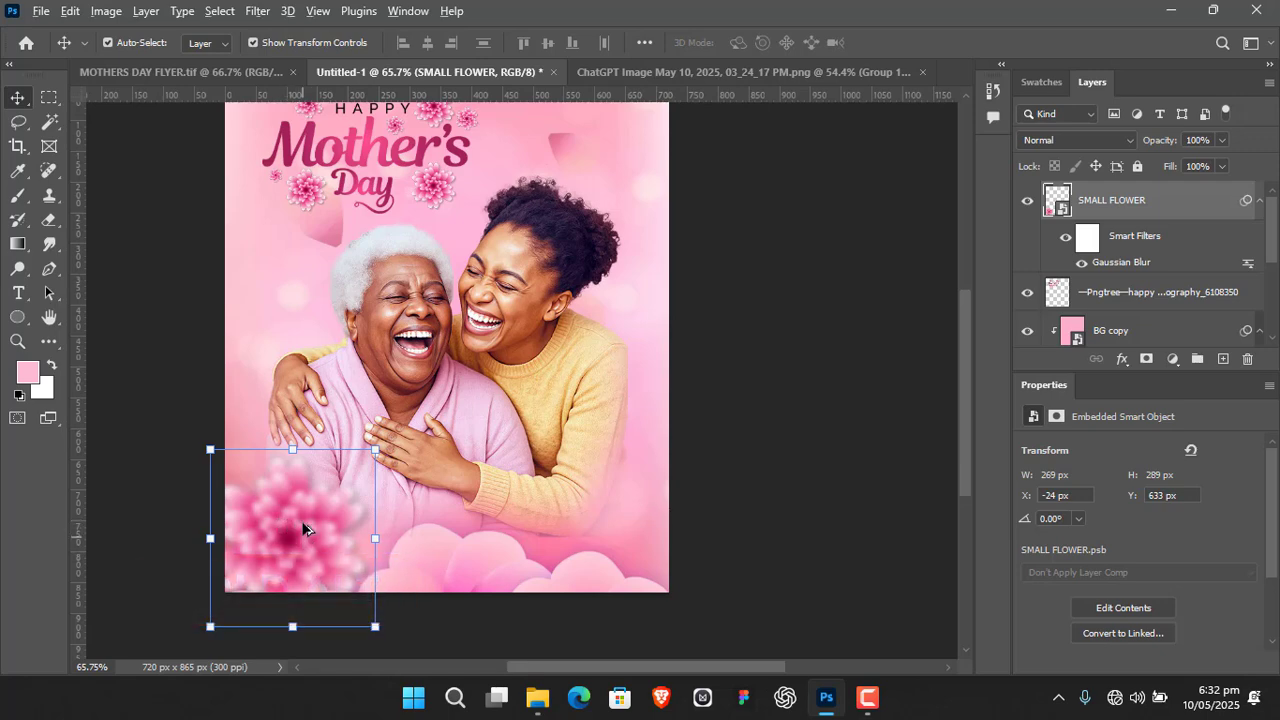
left_click_drag(304, 528, 653, 170)
left_click_drag(622, 227, 607, 274)
Step: Duplicate the upper-right flower into the lower-right corner and enlarge it to 443.87%, at X 478, Y 623 px
left_click_drag(504, 475, 510, 365)
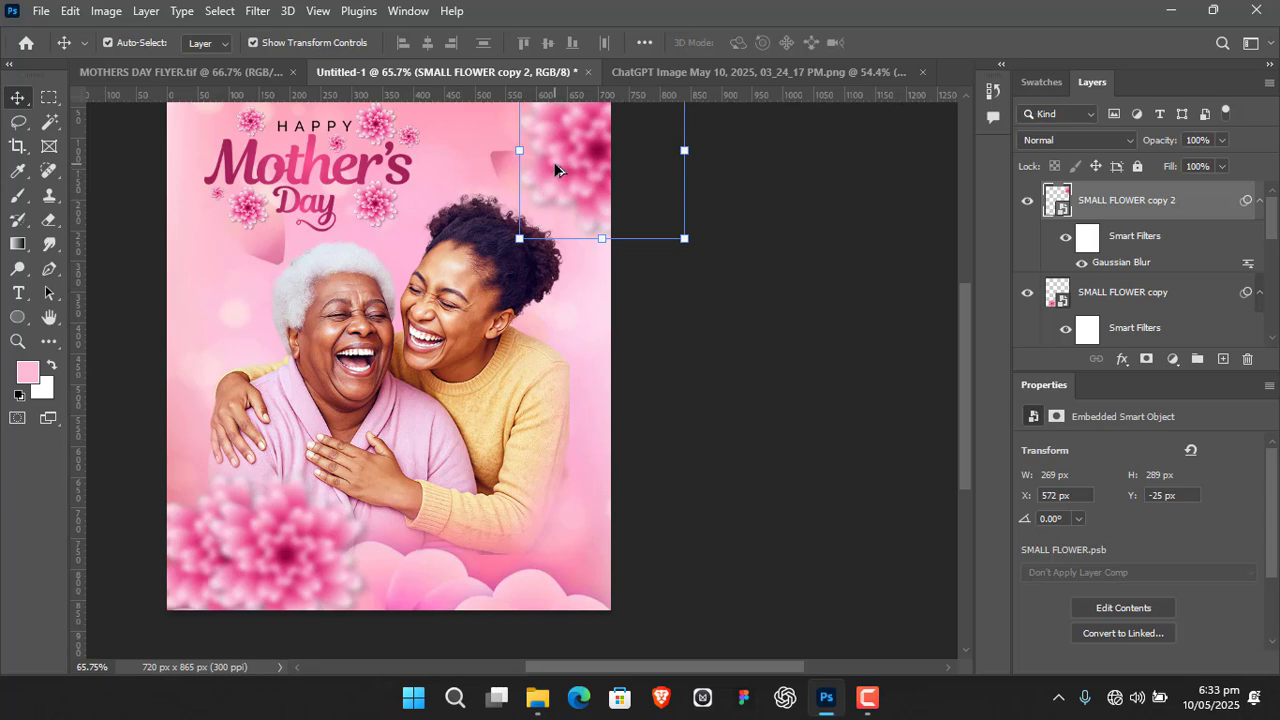
left_click_drag(560, 165, 568, 601)
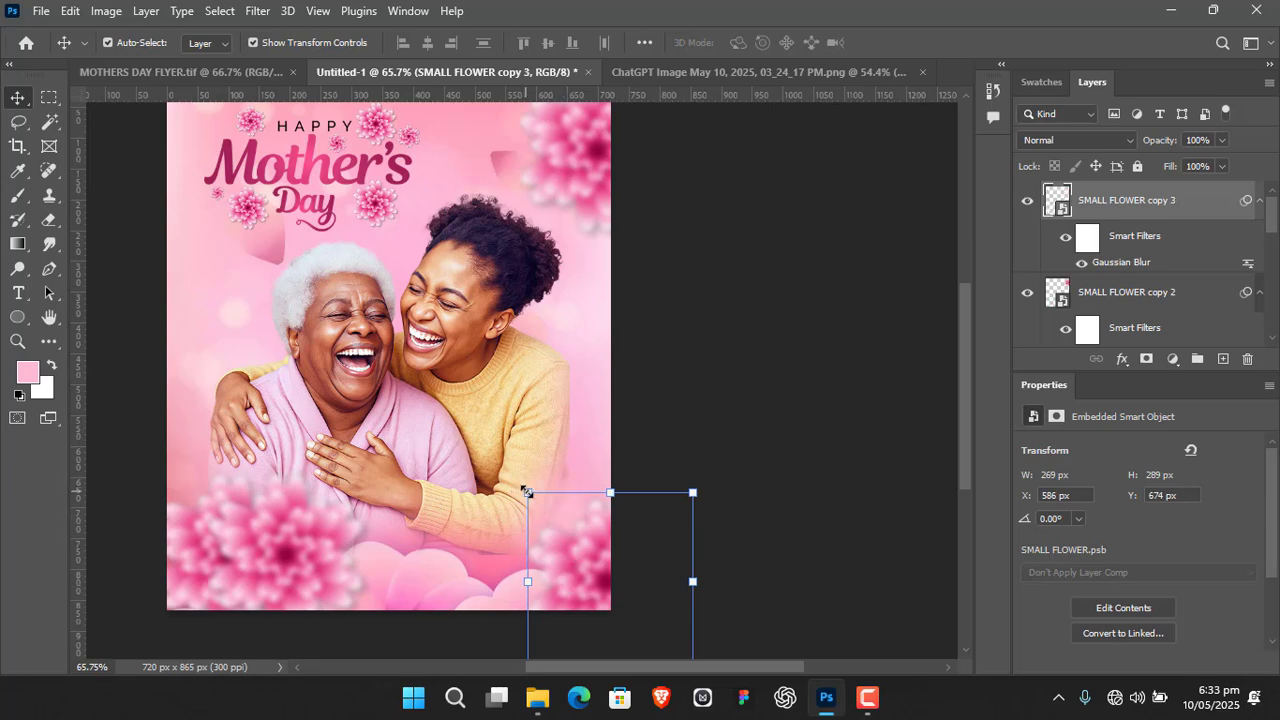
left_click_drag(527, 492, 492, 454)
left_click_drag(580, 578, 555, 549)
left_click(929, 42)
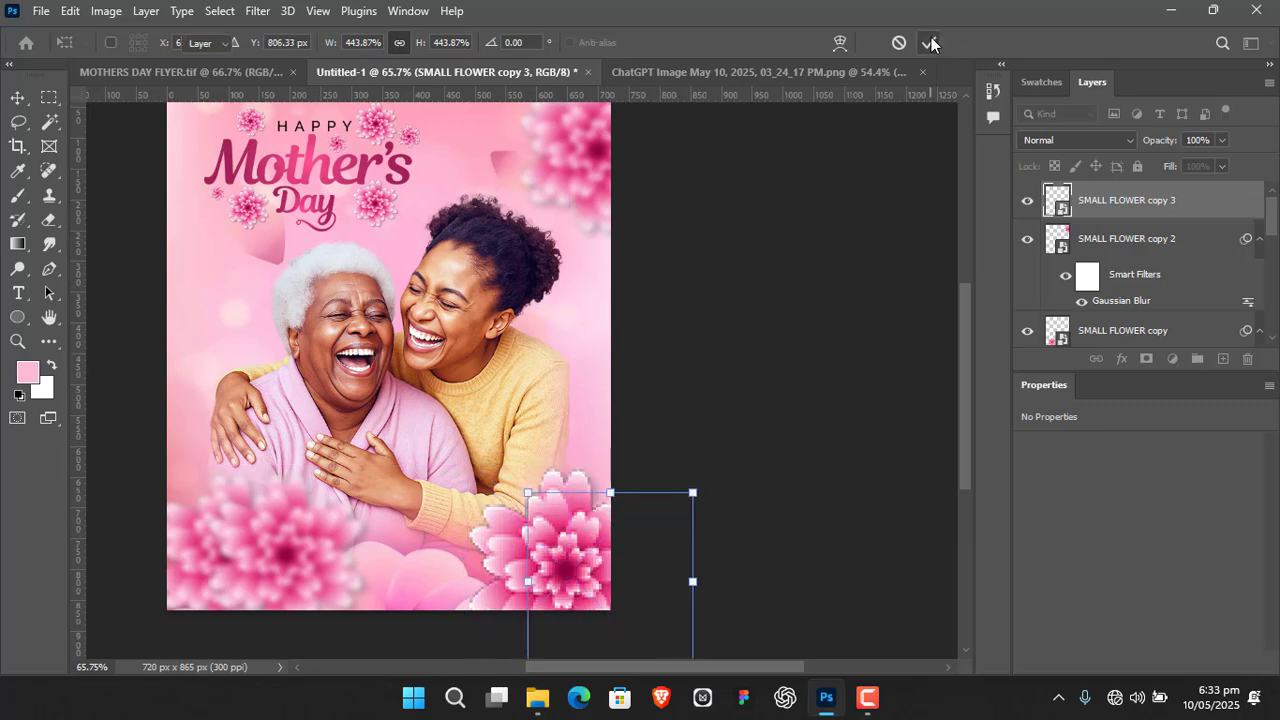
Step: Delete the extra overlapping flower copy in the flyer's lower-left corner and resize the remaining flower there to 384.75%
left_click_drag(466, 354, 542, 369)
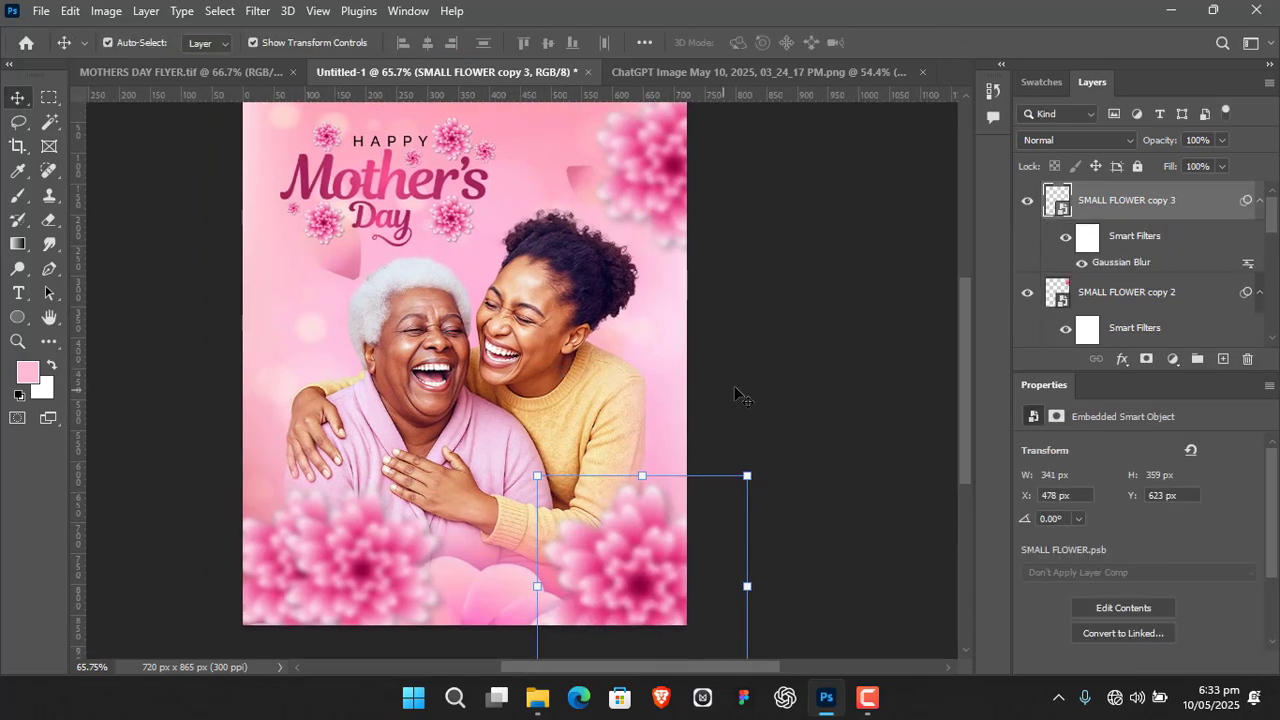
left_click(366, 568)
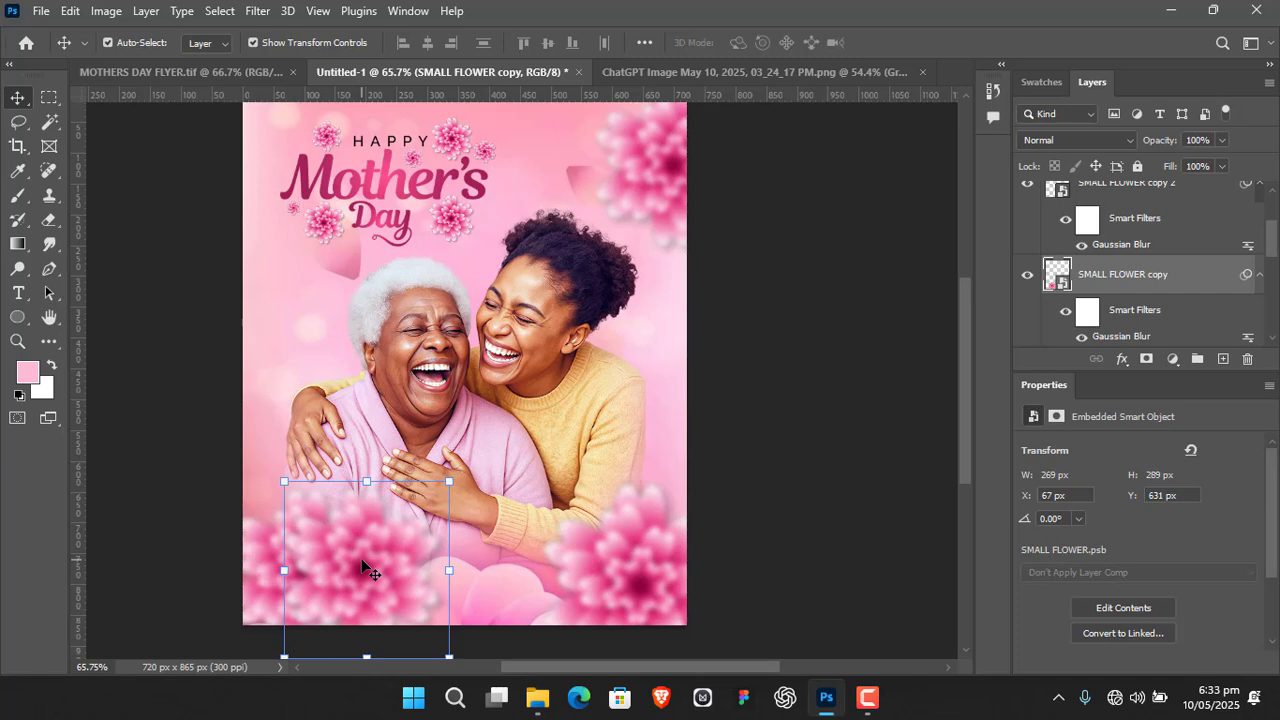
key("Delete")
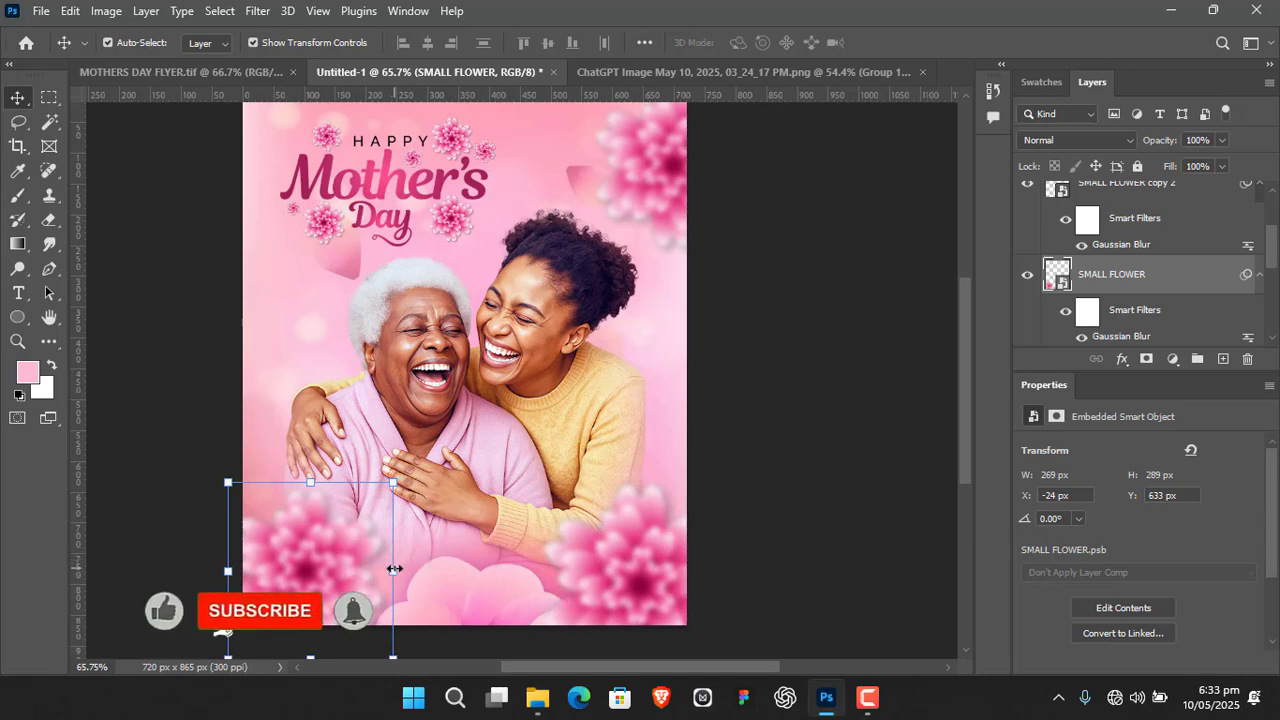
left_click_drag(392, 567, 341, 583)
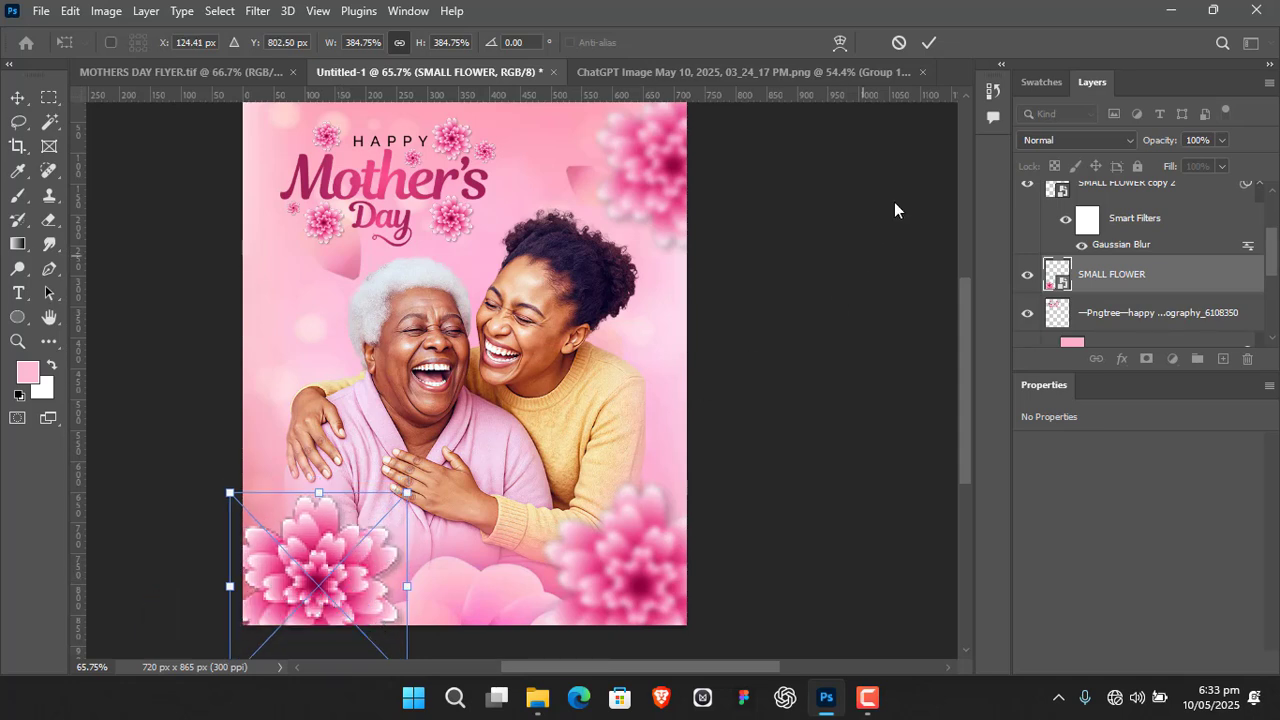
left_click(929, 42)
left_click(831, 420)
mouse_move(529, 338)
left_mouse_down()
mouse_move(495, 340)
mouse_move(531, 345)
left_mouse_up()
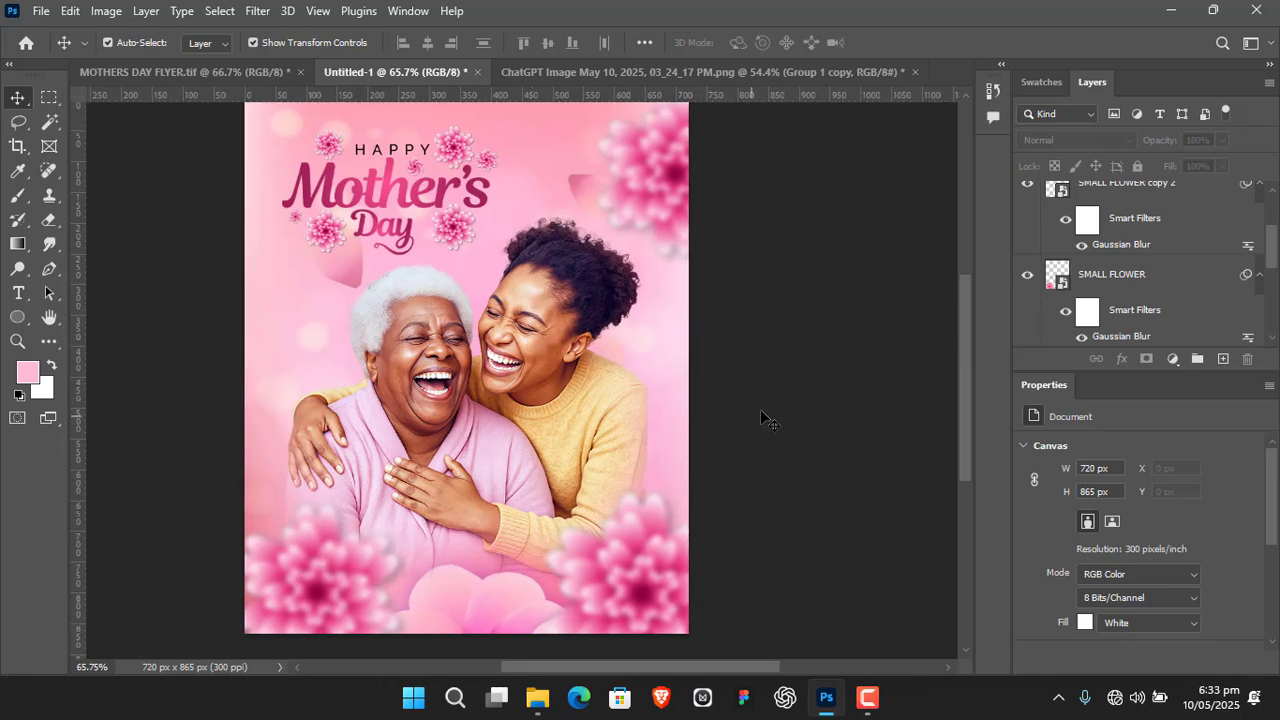
Step: Create a new blank layer above SMALL FLOWER copy 3
scroll(1276, 258, "up", 3)
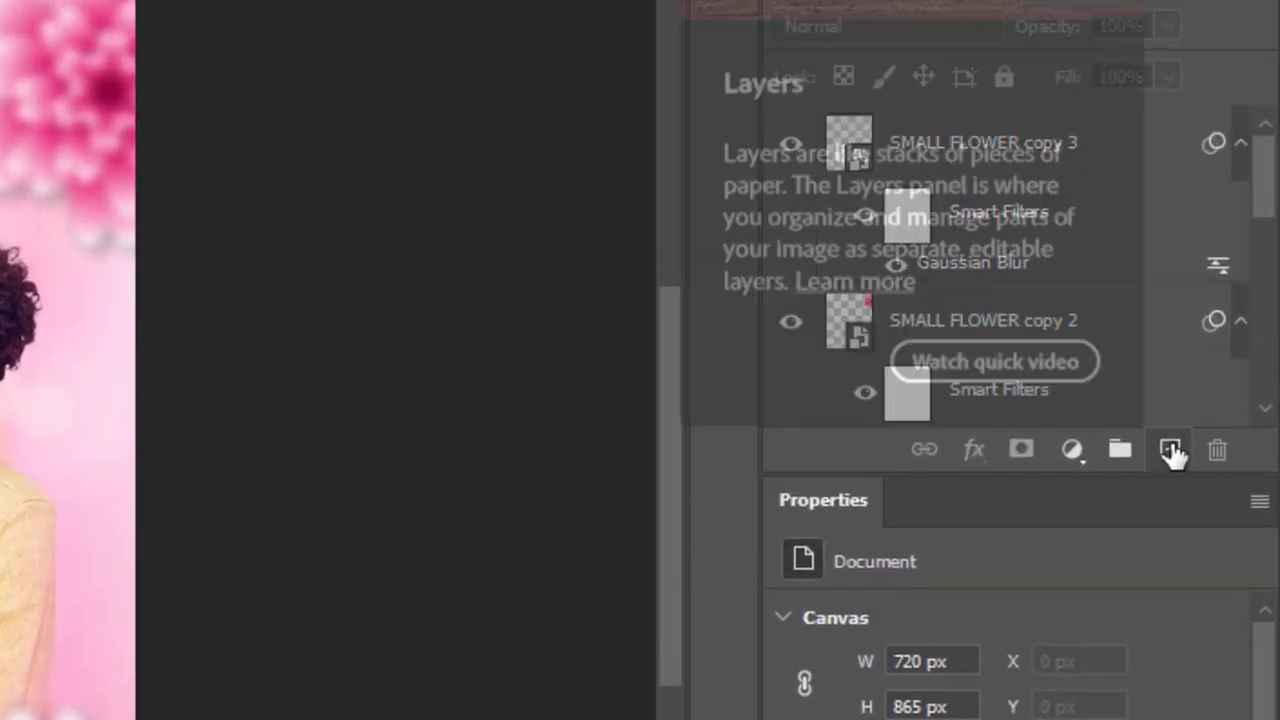
left_click(1171, 367)
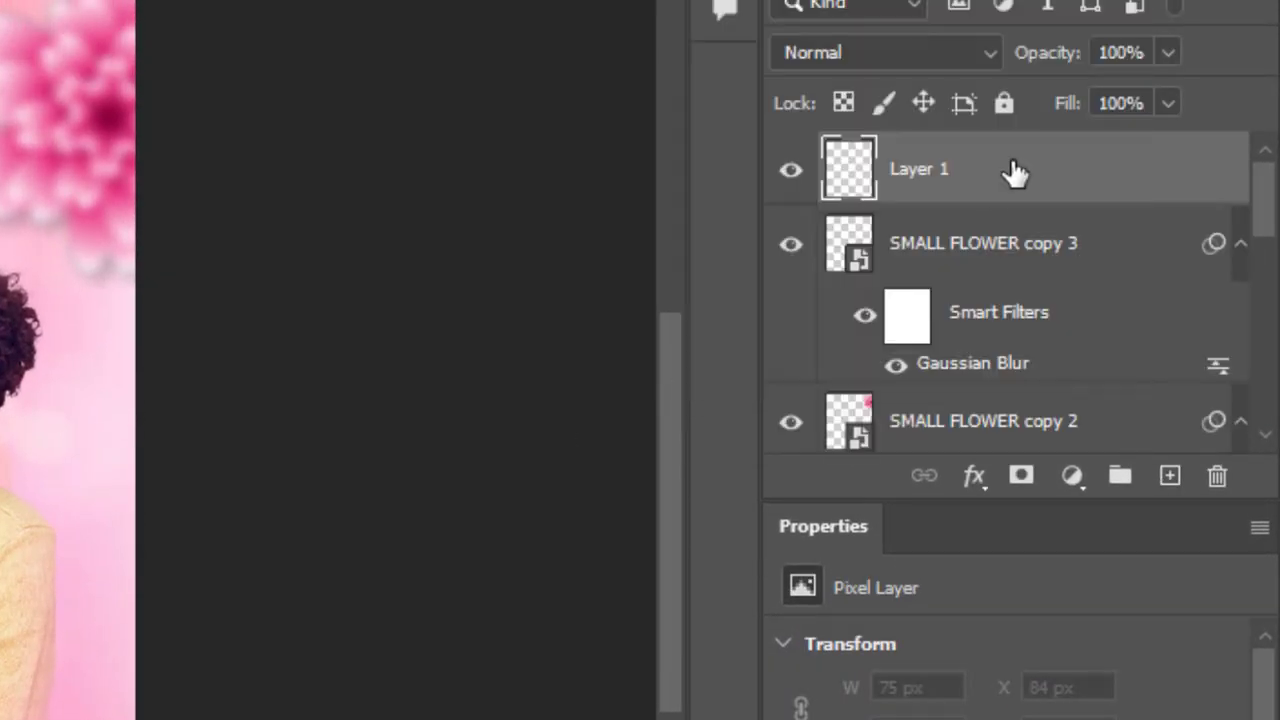
Step: Rename the new blank Layer 1 as LIGHT
double_click(938, 167)
type("LIGHT")
key("Return")
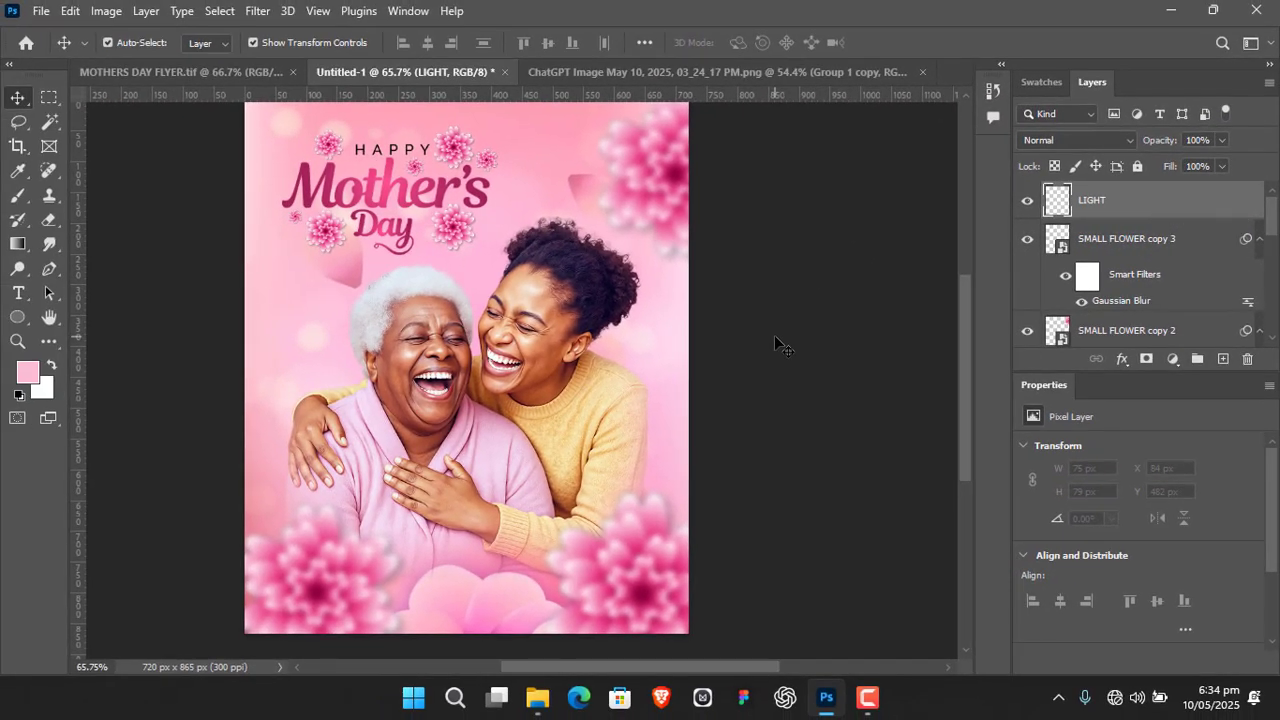
Step: Paint one large soft Brush dab in light pink #fdbbd6 over the younger woman's face on the LIGHT layer
left_click_drag(505, 410, 533, 414)
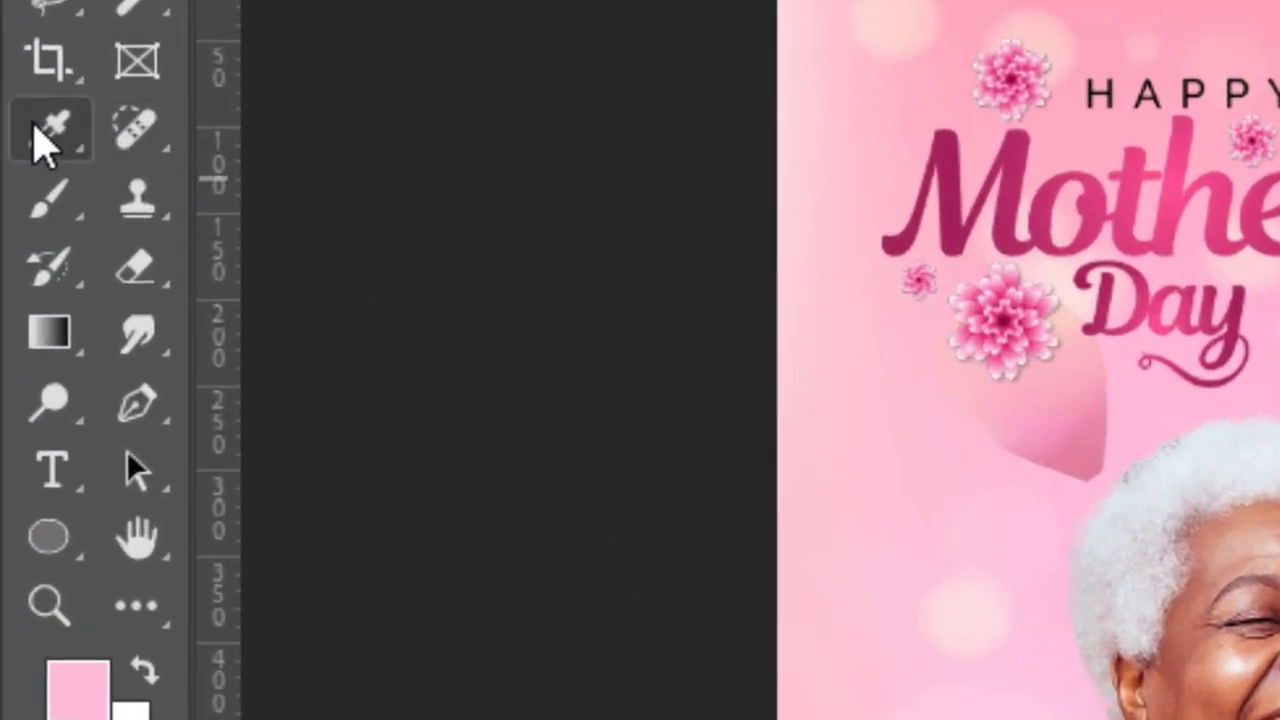
left_click(53, 205)
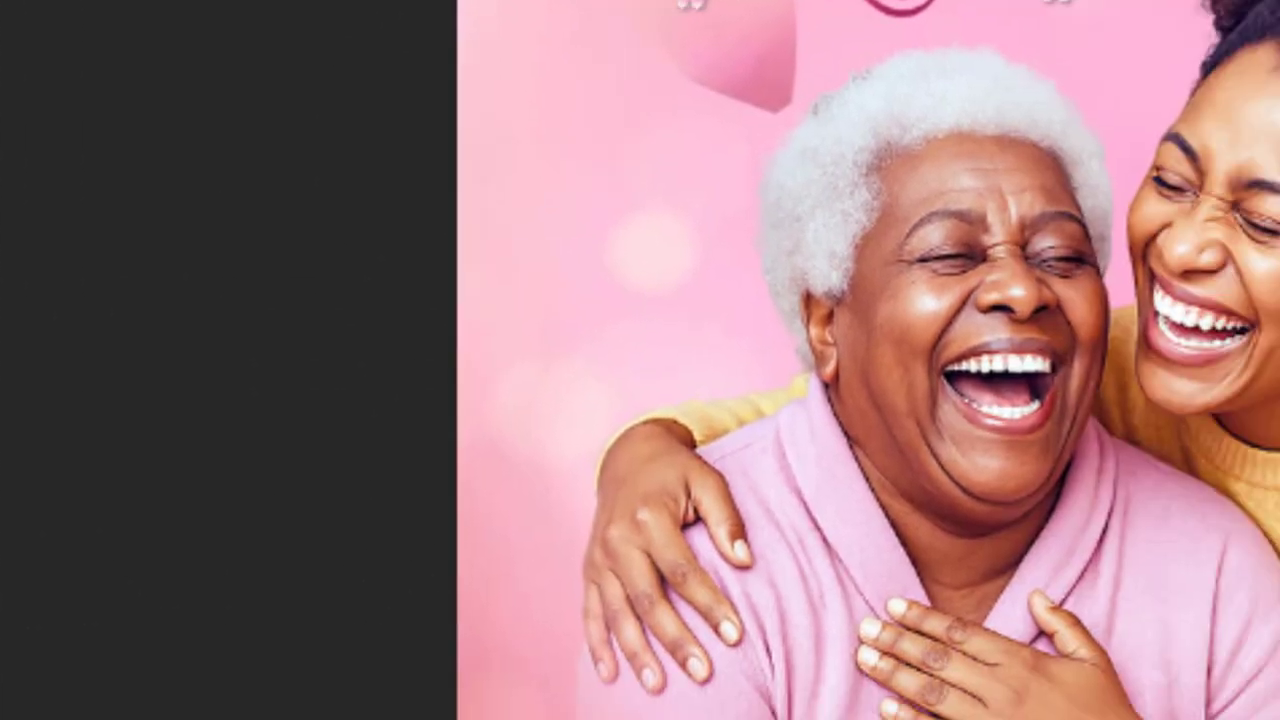
left_click(127, 166)
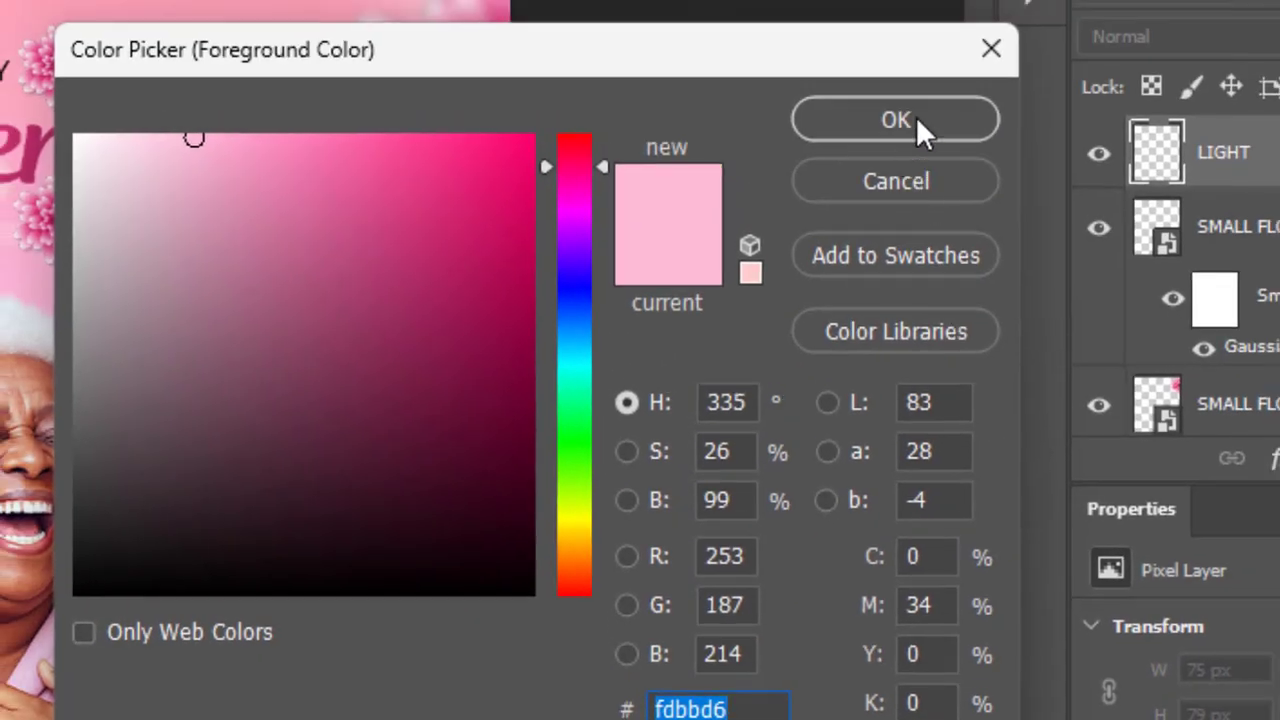
left_click(914, 120)
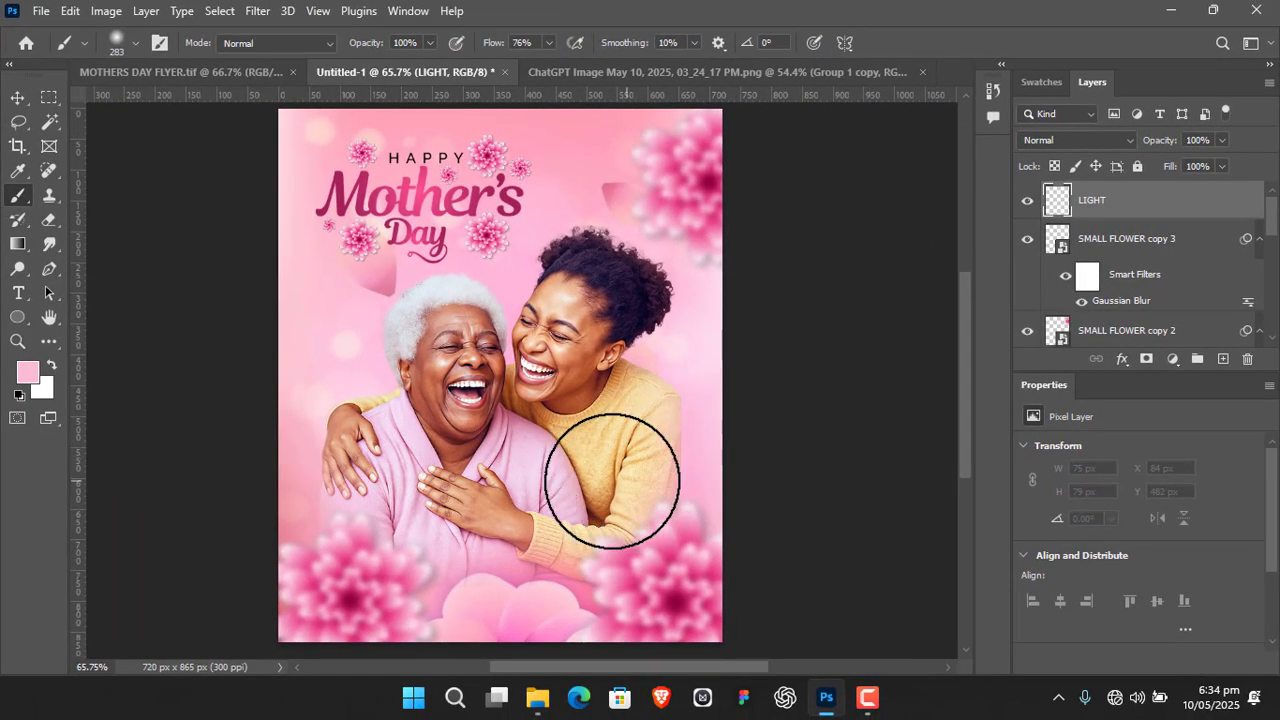
left_click(535, 303)
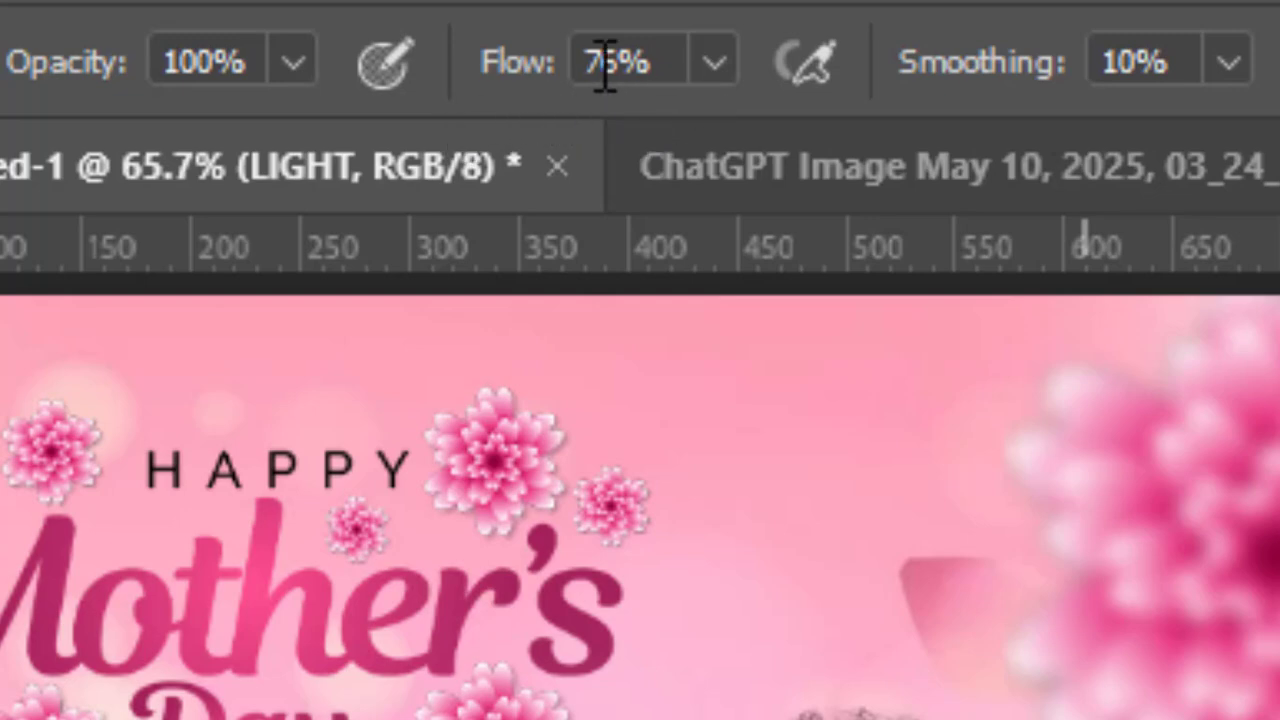
Step: Move the pink glow up over the younger woman's hair and scale it to 111%, at X 239, Y -39 px
key("v")
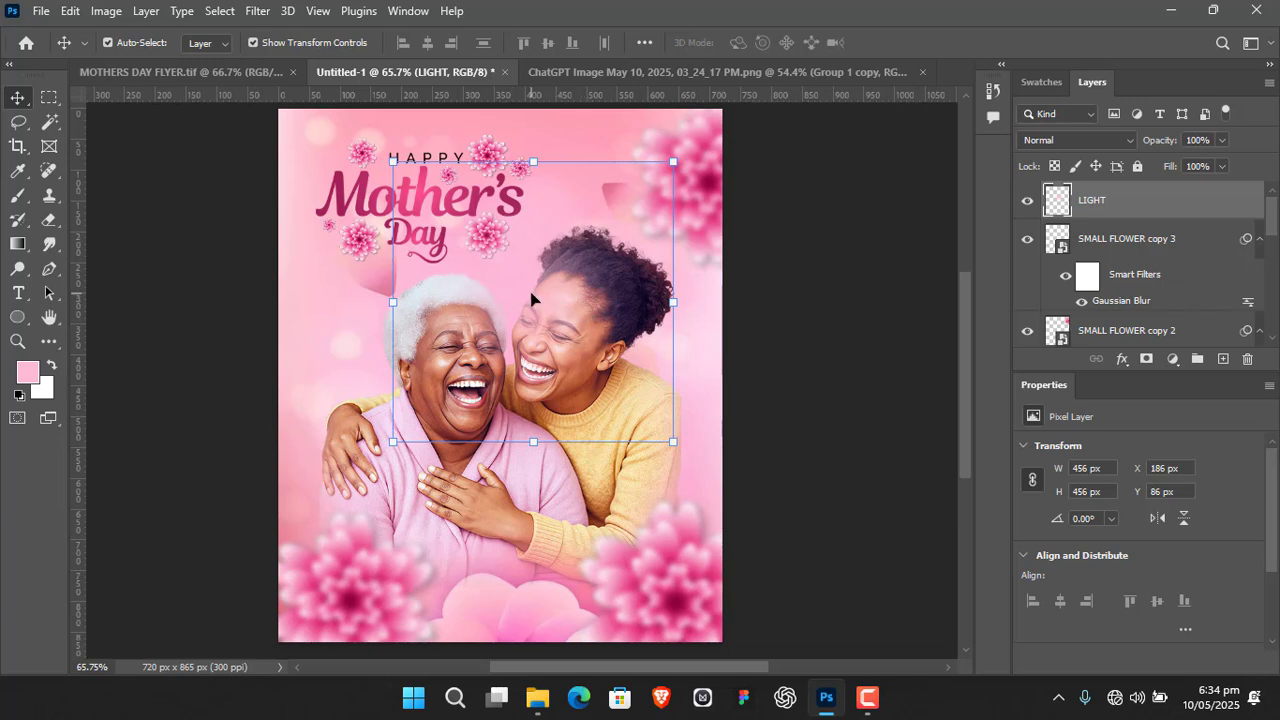
left_click_drag(513, 300, 602, 163)
left_click_drag(587, 370, 584, 397)
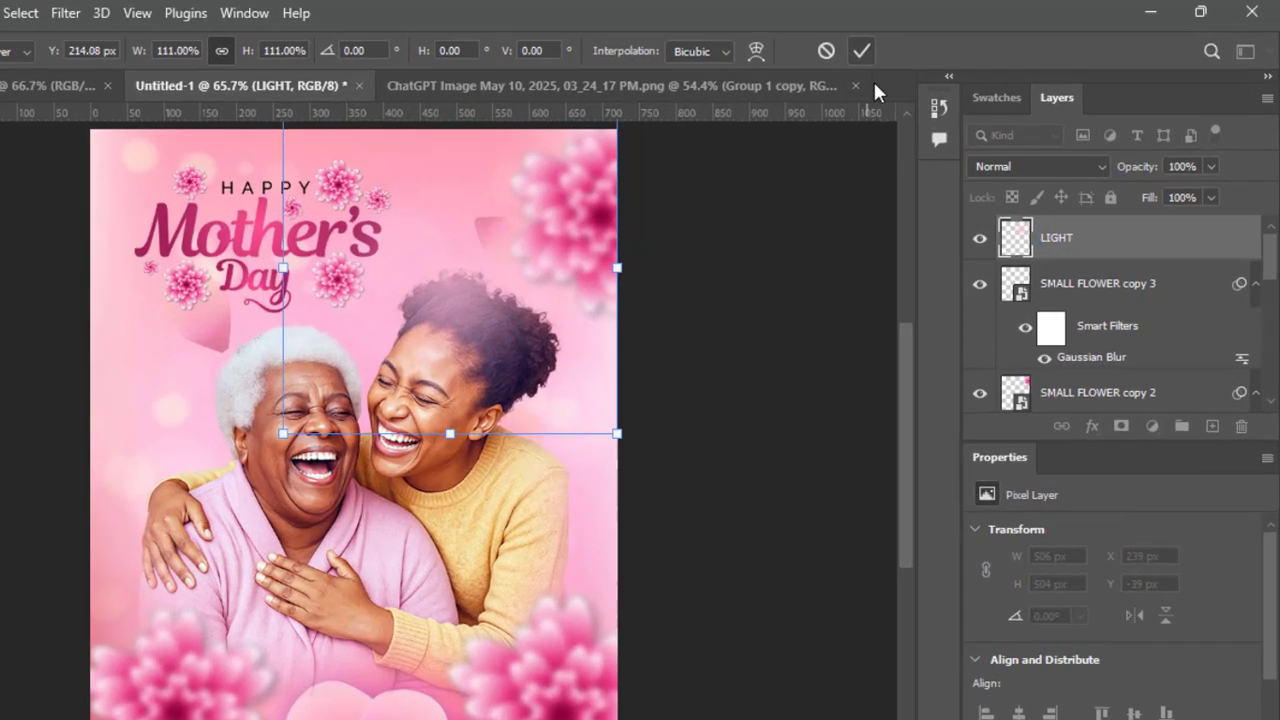
left_click(928, 43)
Step: Set the LIGHT layer's blend mode to Screen and enlarge the glow to 572 px square, at X 209, Y -72 px
left_click(1120, 141)
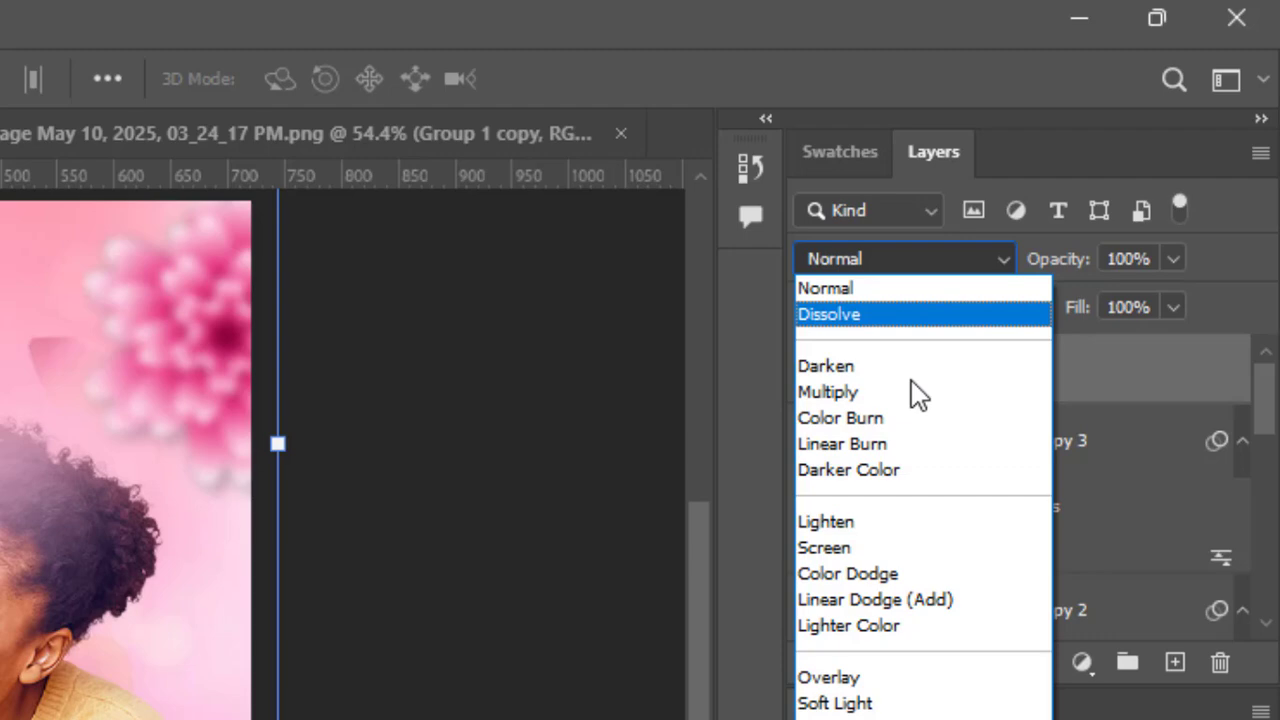
left_click(860, 549)
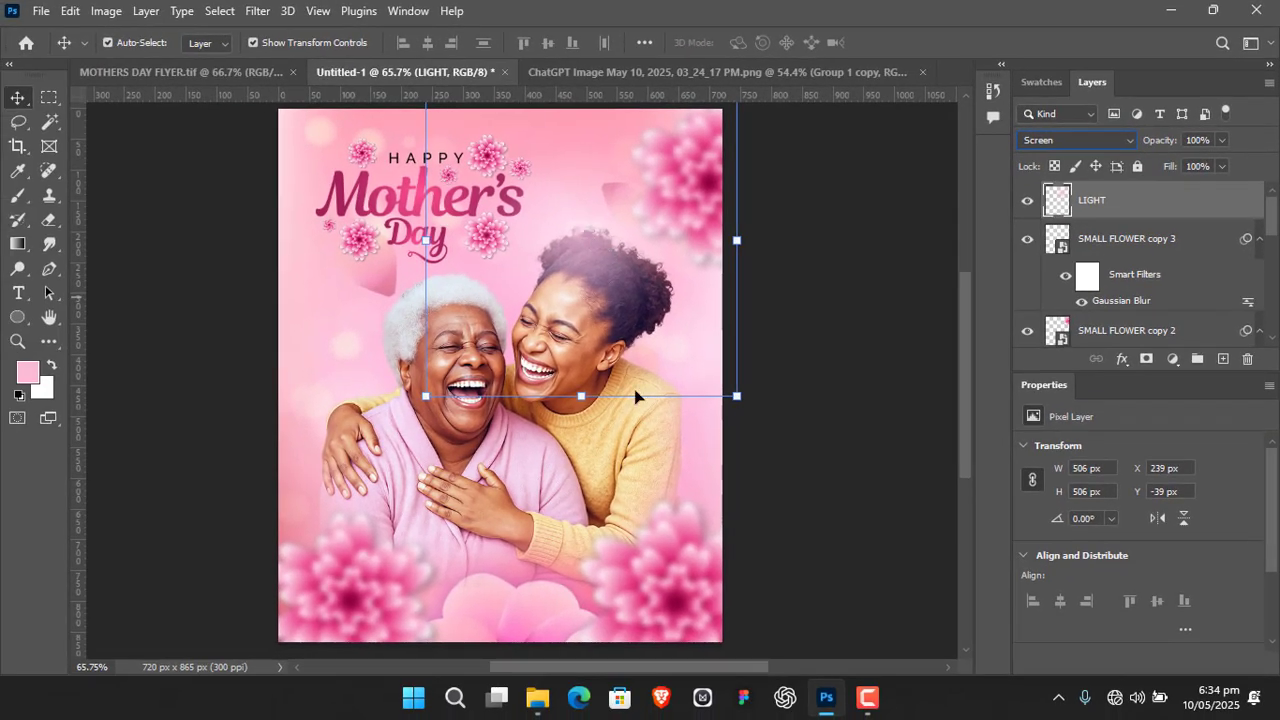
left_click_drag(738, 396, 777, 436)
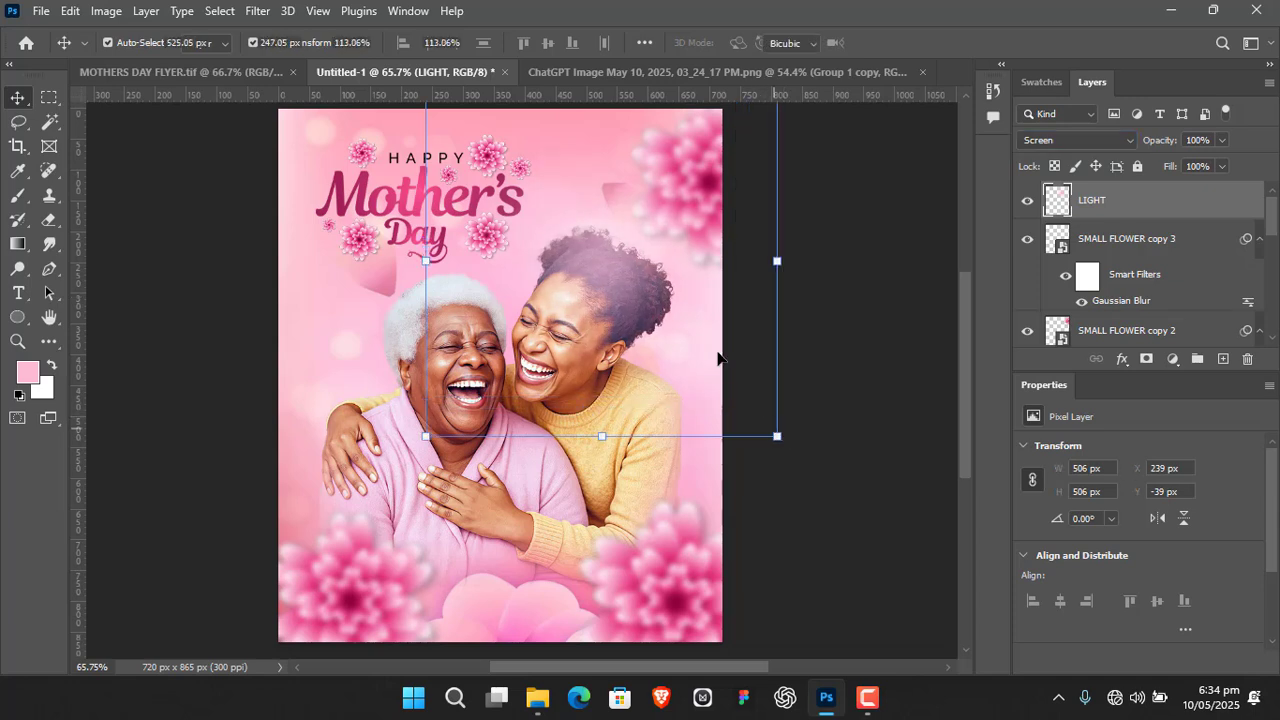
left_click_drag(622, 277, 604, 264)
left_click(930, 43)
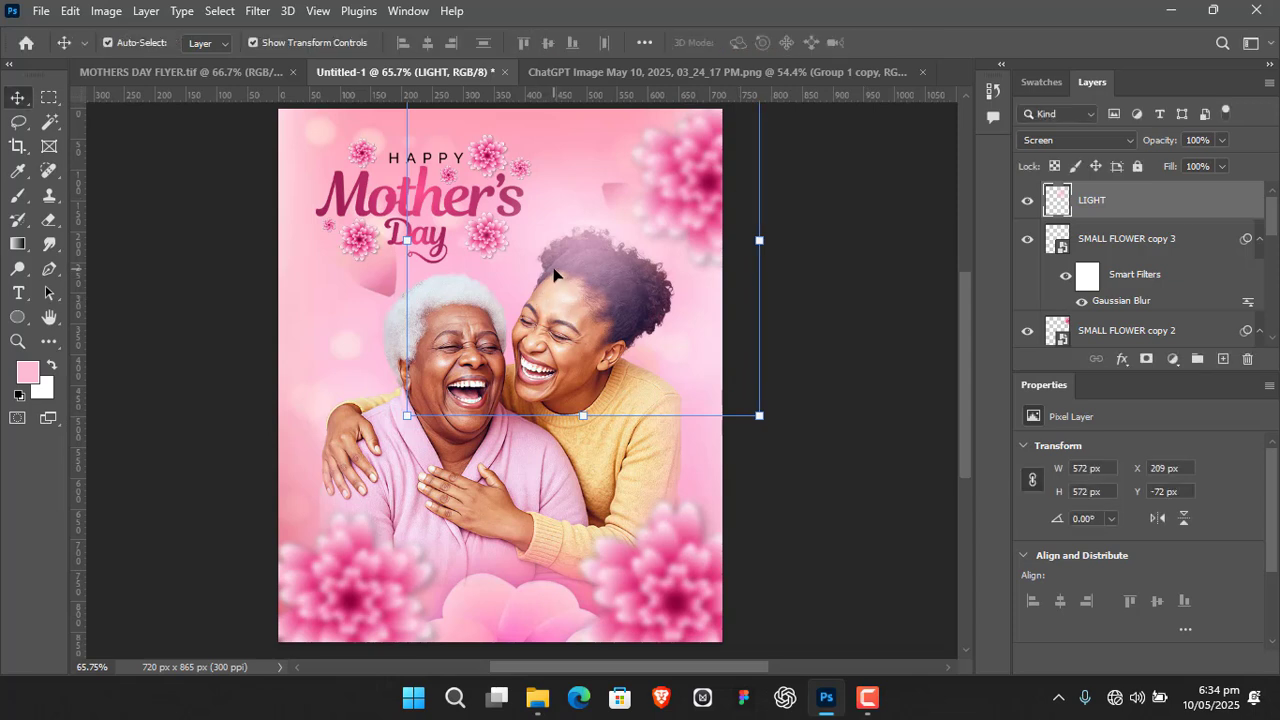
Step: Duplicate the glow over the older woman's head at X -50, Y 23 px, and preview the flyer in full-screen mode
left_click_drag(586, 249, 383, 310)
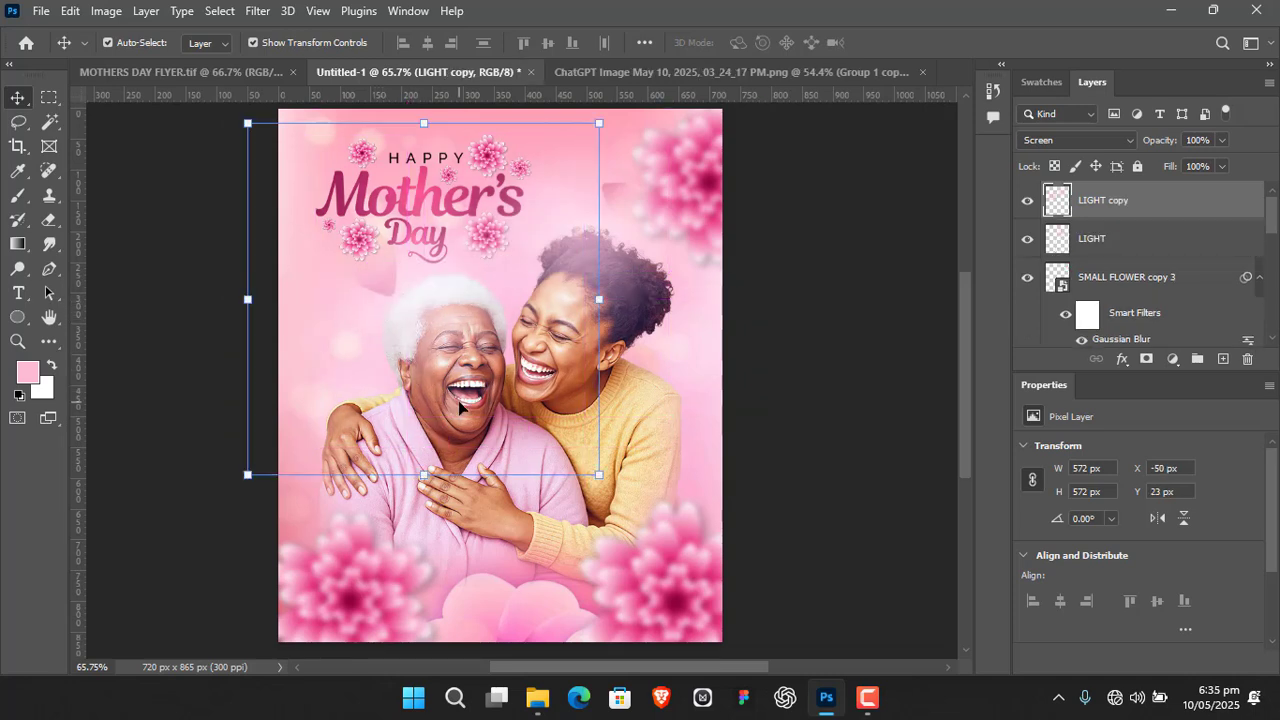
left_click(850, 252)
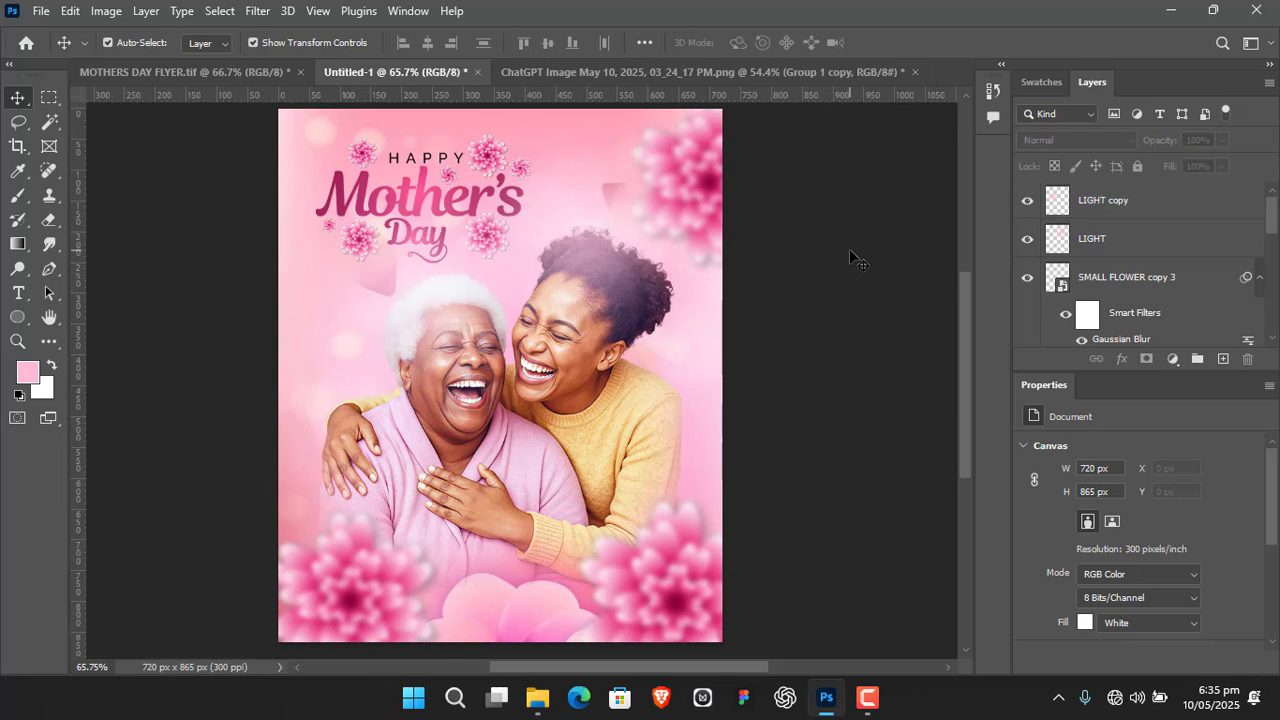
key("f")
key("f")
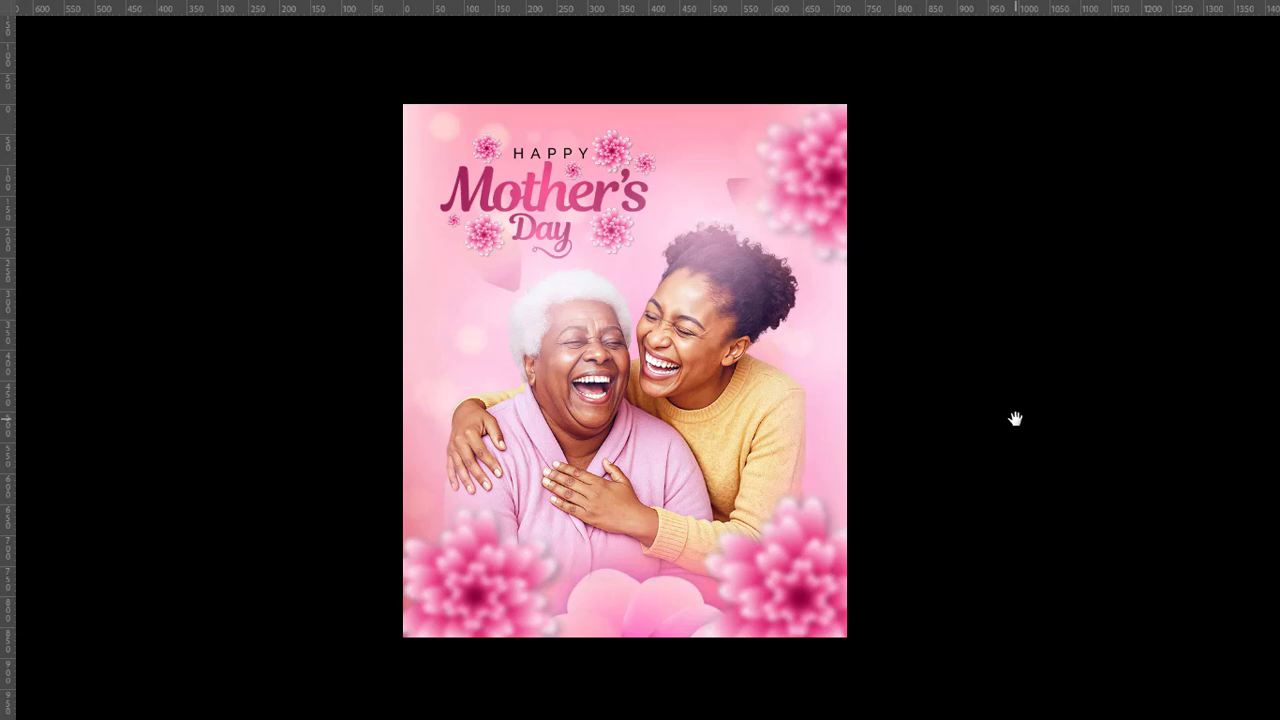